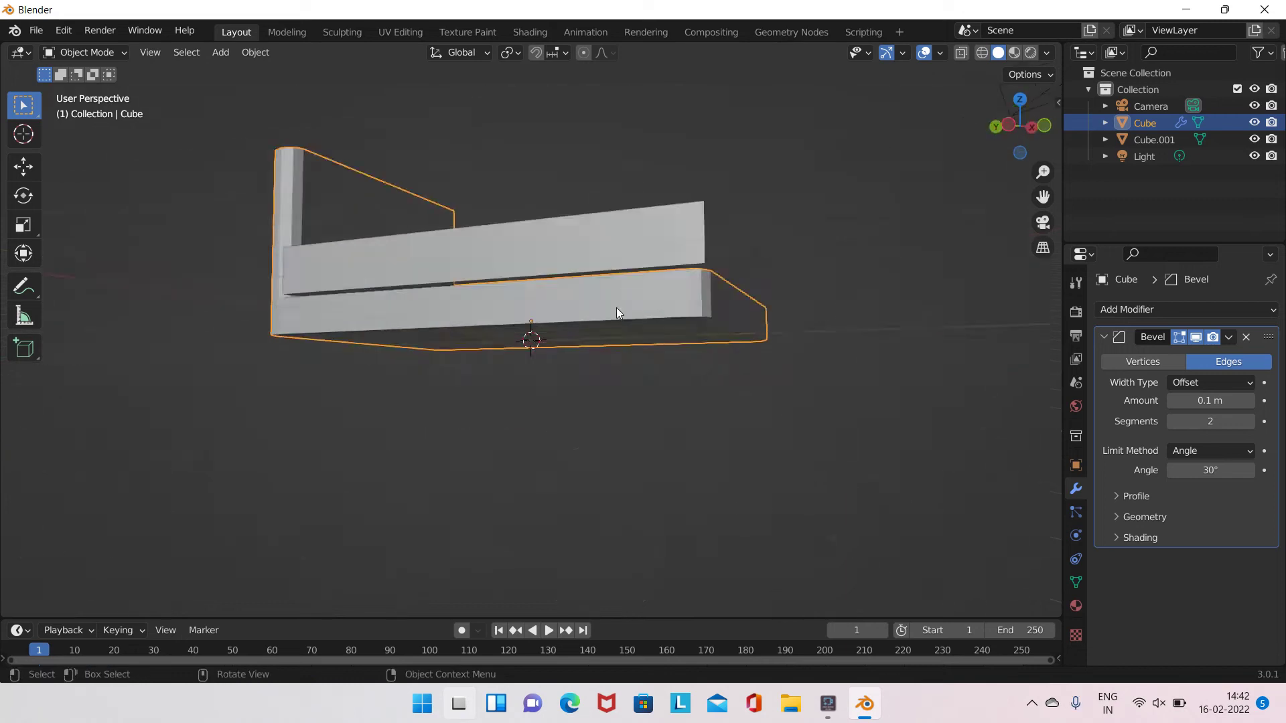
Select the mattress Cube.001 and enter Edit Mode with its whole mesh selected
click(539, 365)
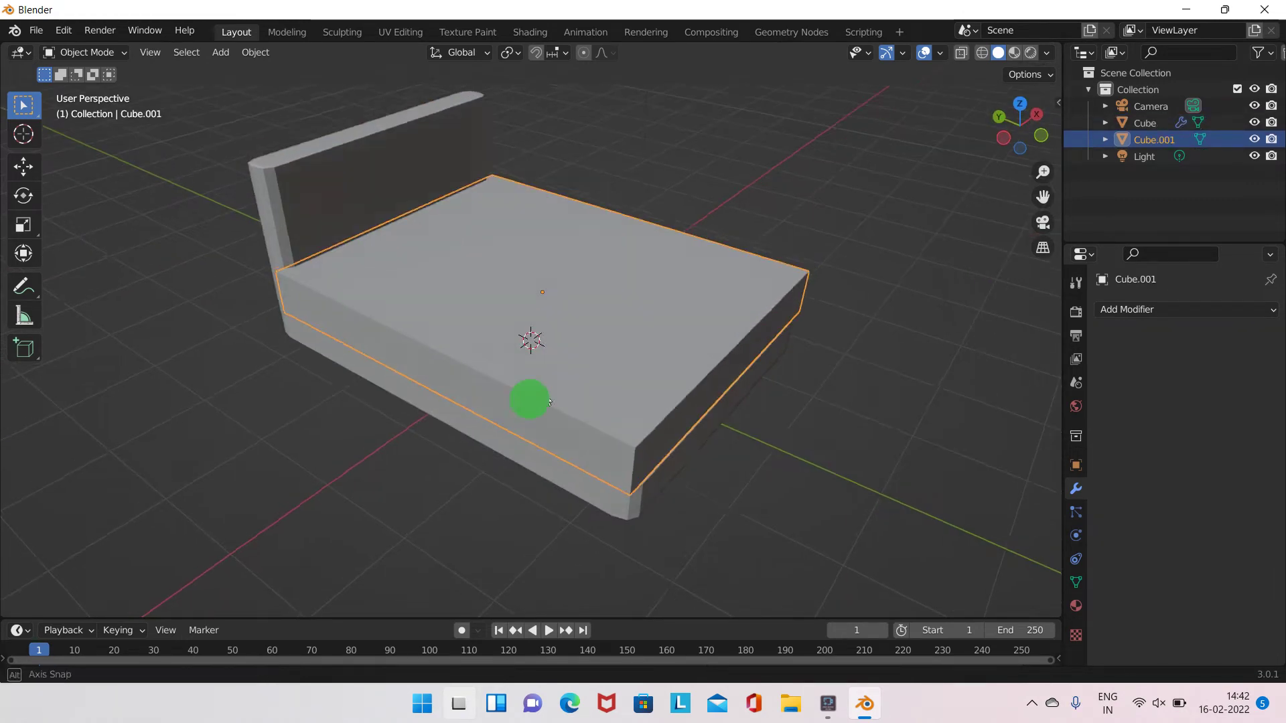
mouse_move(528, 399)
middle_down()
mouse_move(496, 384)
mouse_move(533, 311)
middle_up()
mouse_move(688, 329)
middle_down()
mouse_move(590, 330)
mouse_move(607, 335)
mouse_move(462, 259)
mouse_move(463, 393)
mouse_move(712, 422)
mouse_move(645, 267)
mouse_move(666, 404)
mouse_move(690, 348)
middle_up()
click(1075, 464)
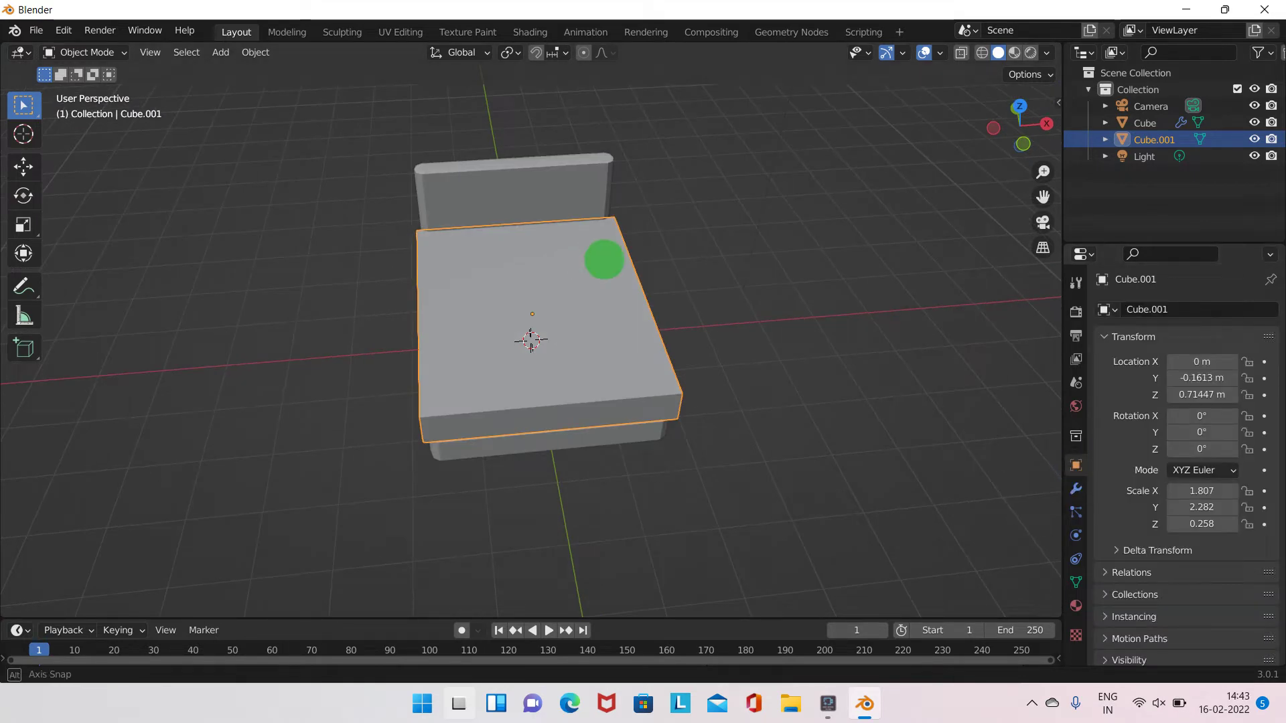
middle_drag(597, 359, 536, 343)
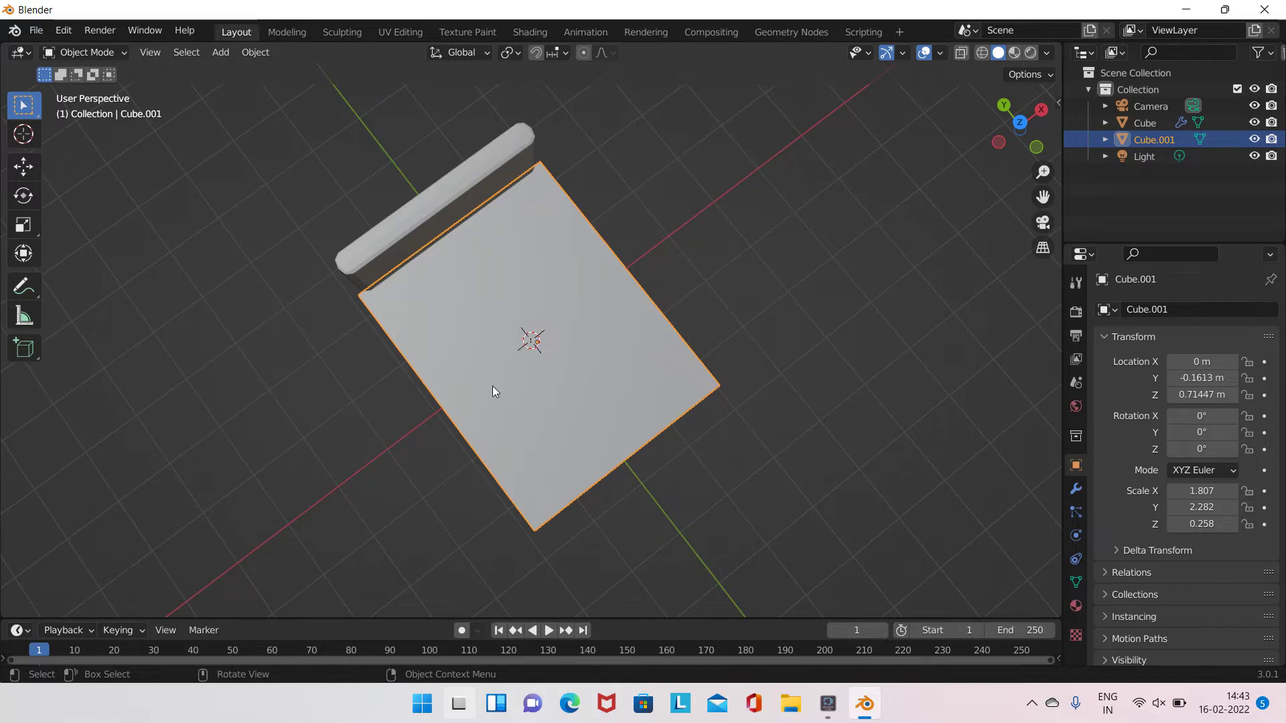
key(Tab)
middle_drag(647, 344, 565, 205)
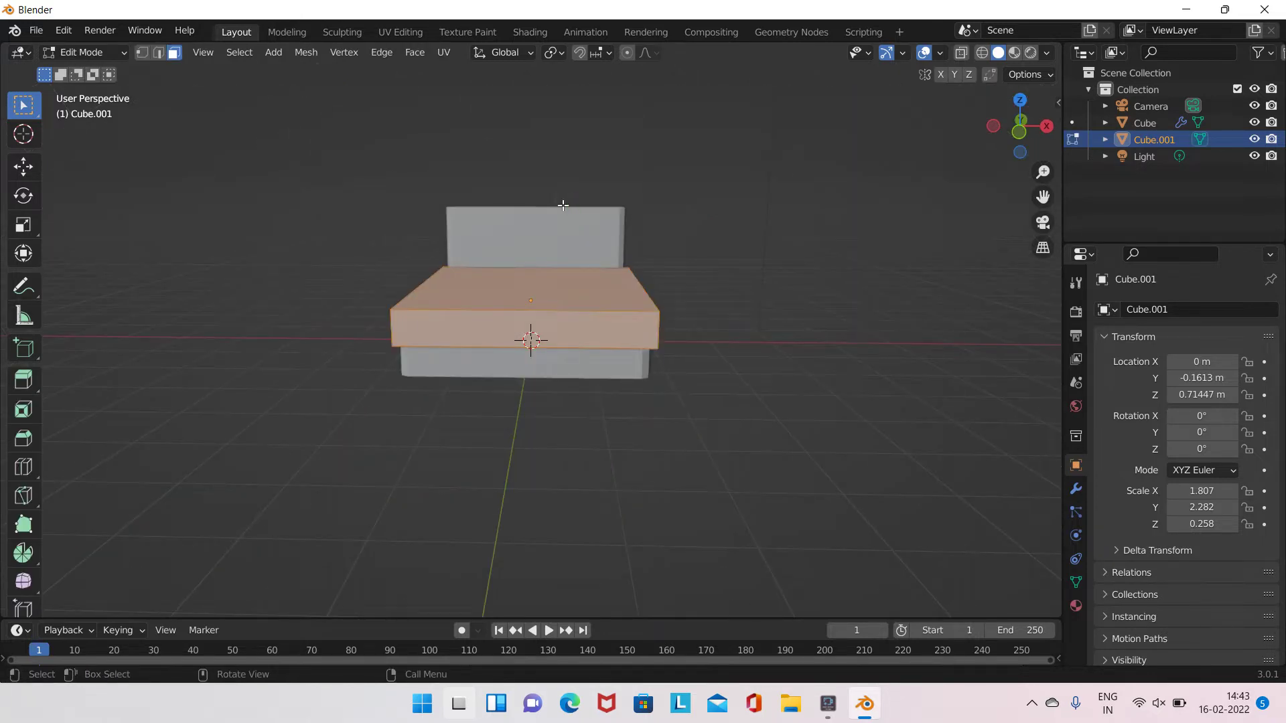
Subdivide the mattress mesh with 10 cuts, deselect it, and return to Object Mode
middle_drag(636, 284, 511, 321)
right_click(511, 321)
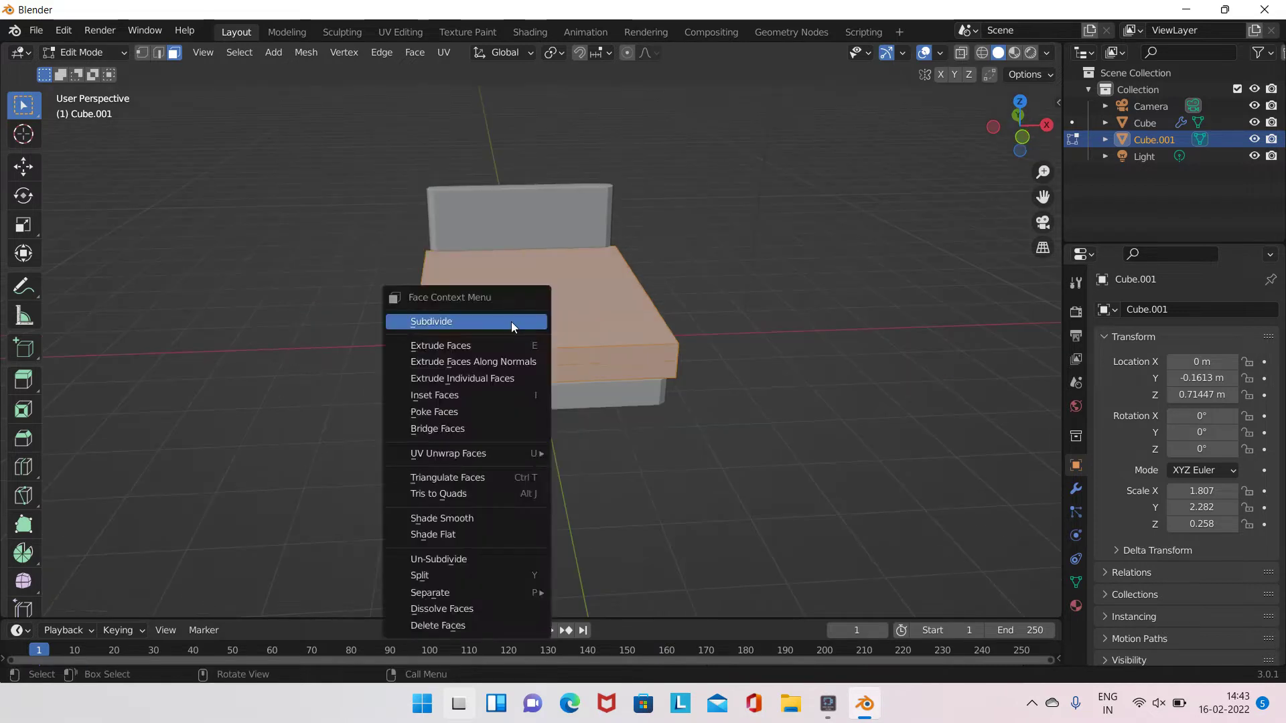
click(511, 321)
click(195, 488)
text(10)
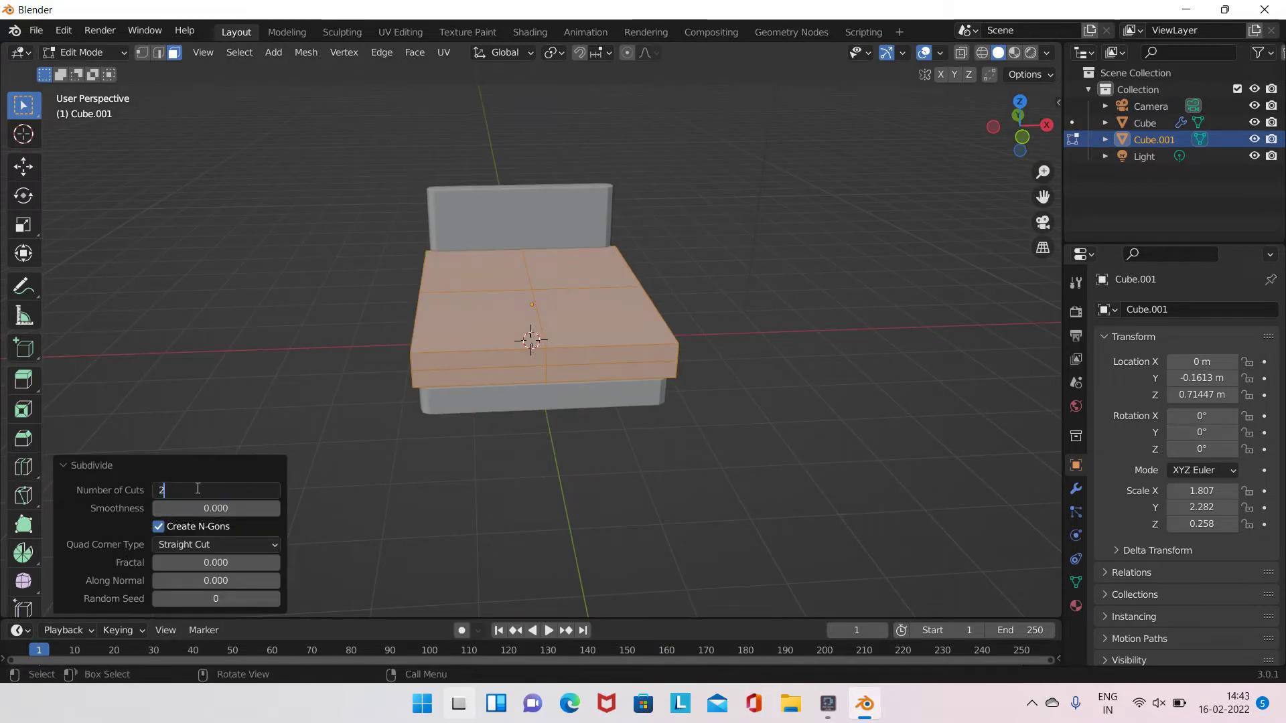
key(Return)
key(alt+a)
key(Tab)
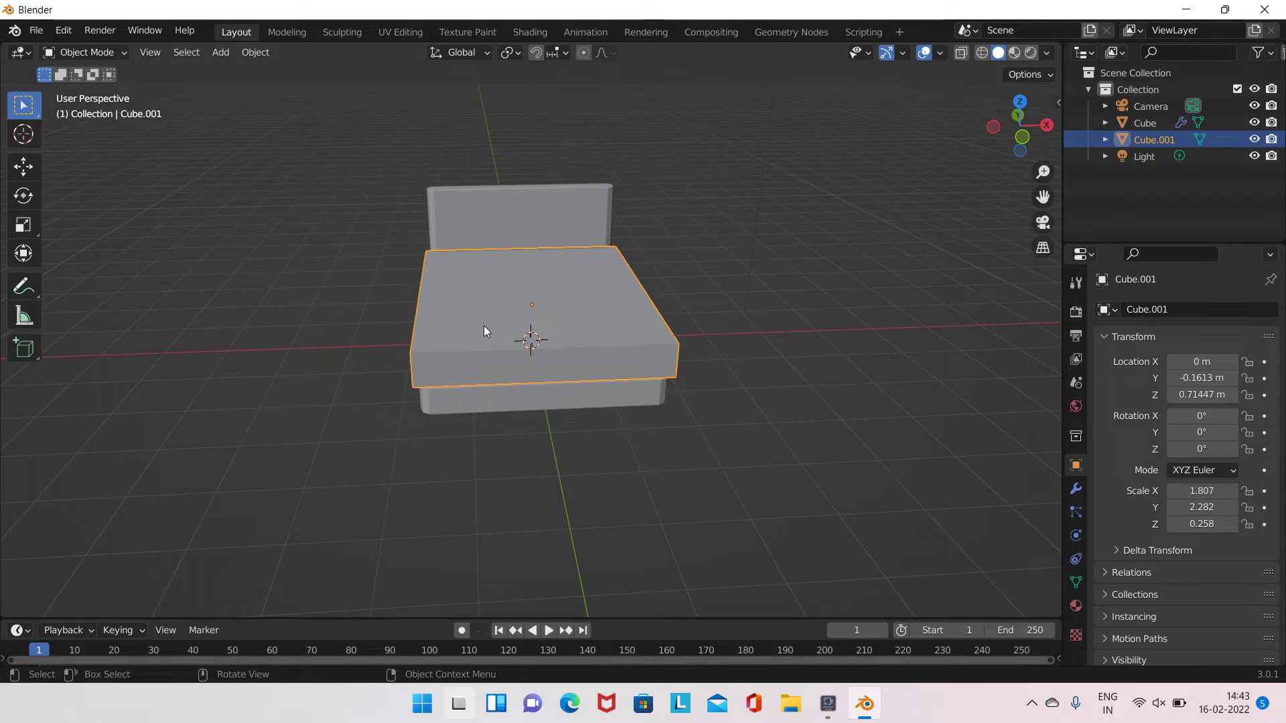
click(1076, 489)
click(1159, 309)
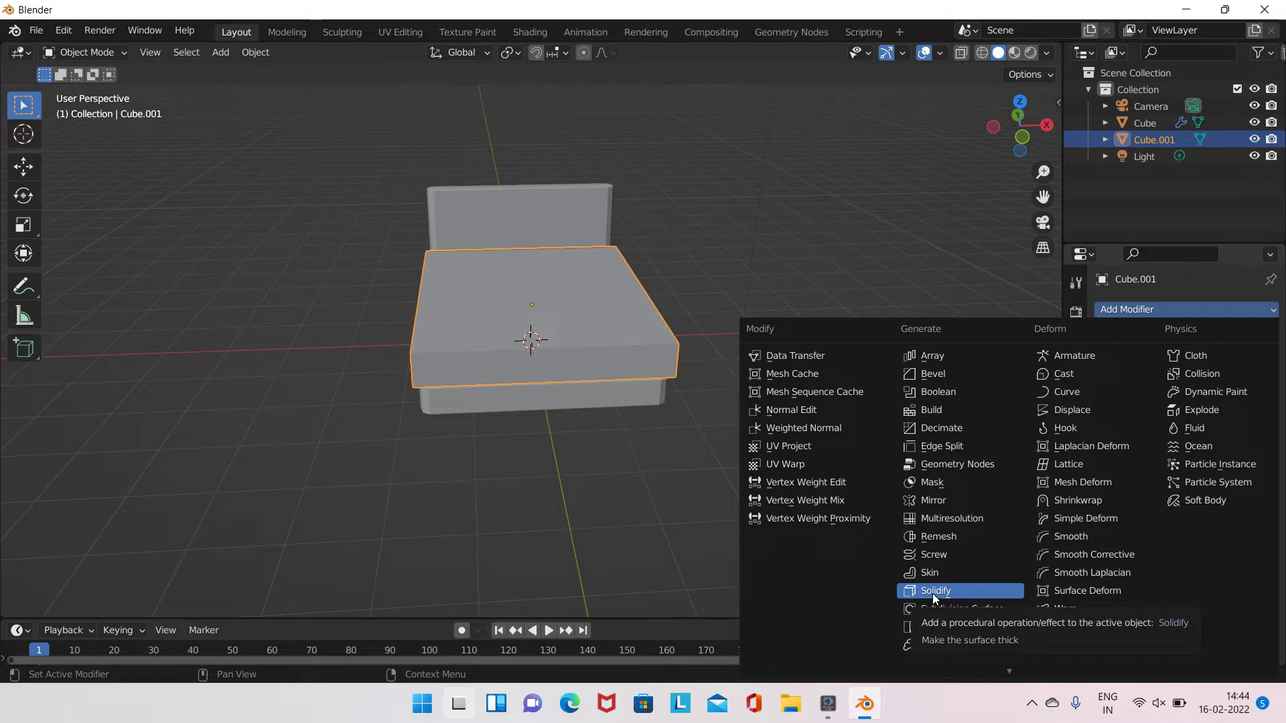
Add a Catmull-Clark Subdivision Surface modifier (viewport 1, render 2) to the mattress
scroll(934, 596, down, 1)
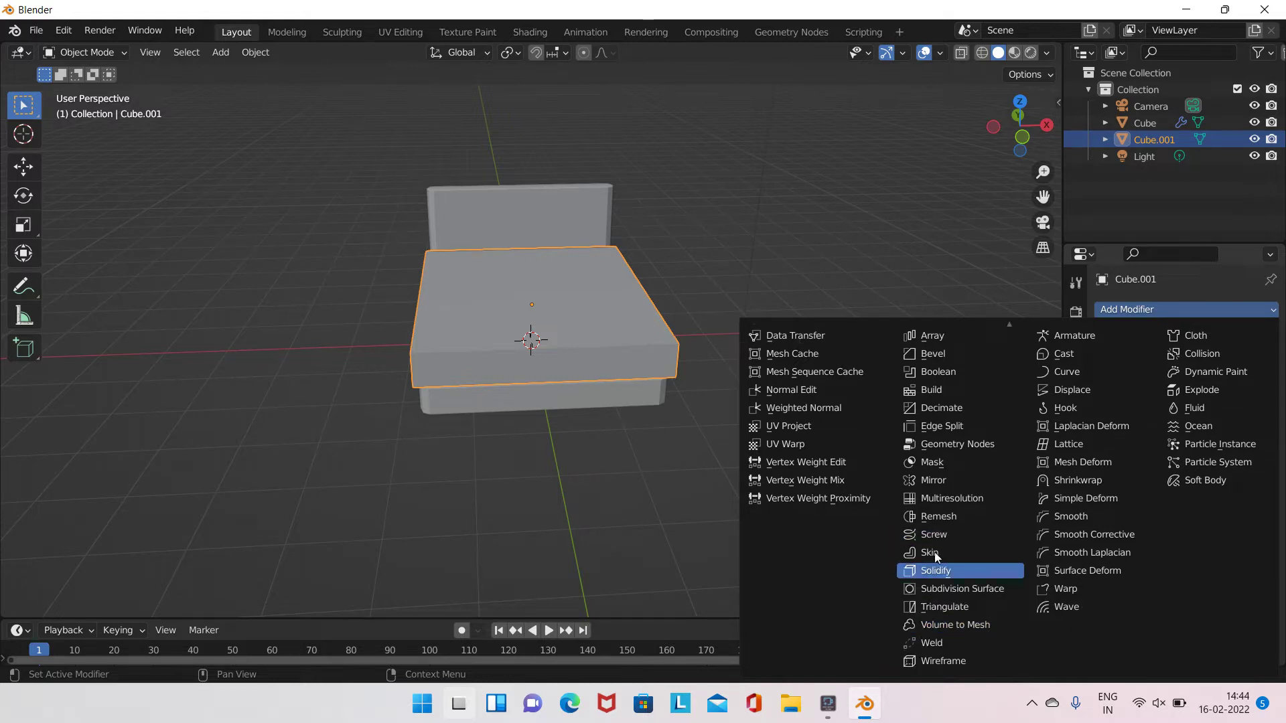
click(941, 588)
mouse_move(719, 401)
middle_down()
mouse_move(669, 407)
mouse_move(476, 317)
mouse_move(523, 379)
middle_up()
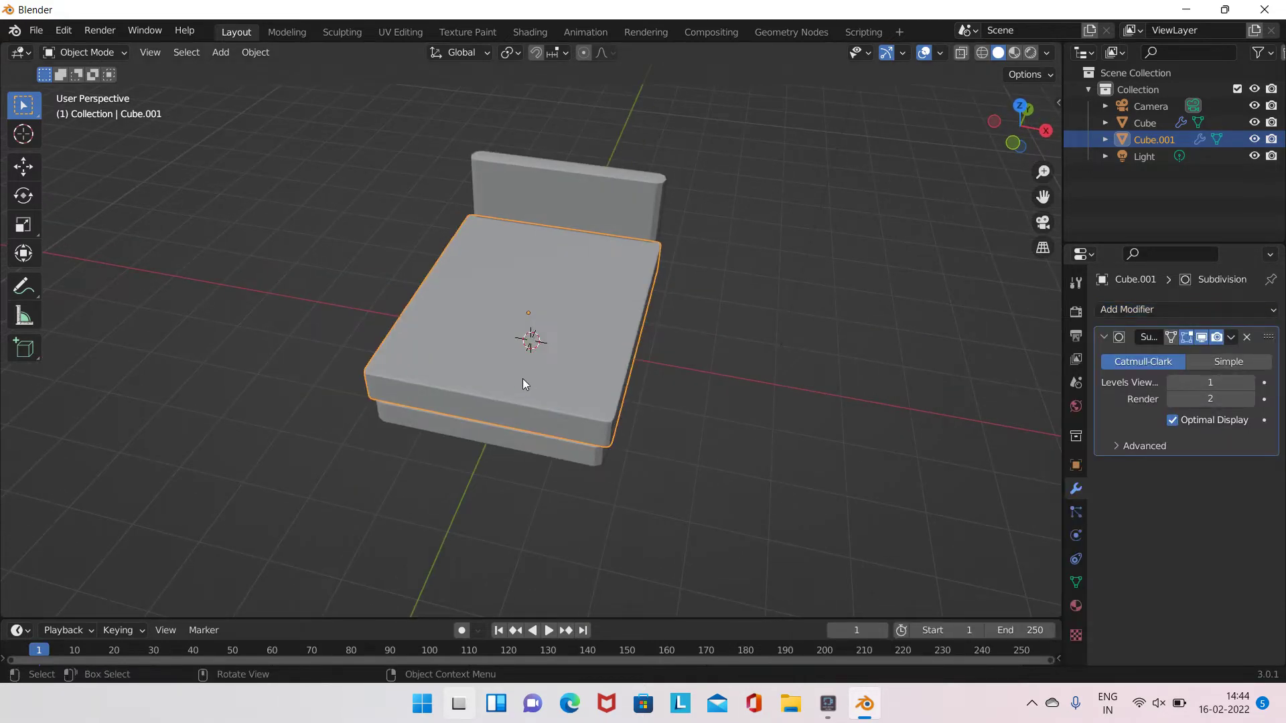
Add Cloth physics to the mattress and set its Field Weights gravity to 0
click(1075, 535)
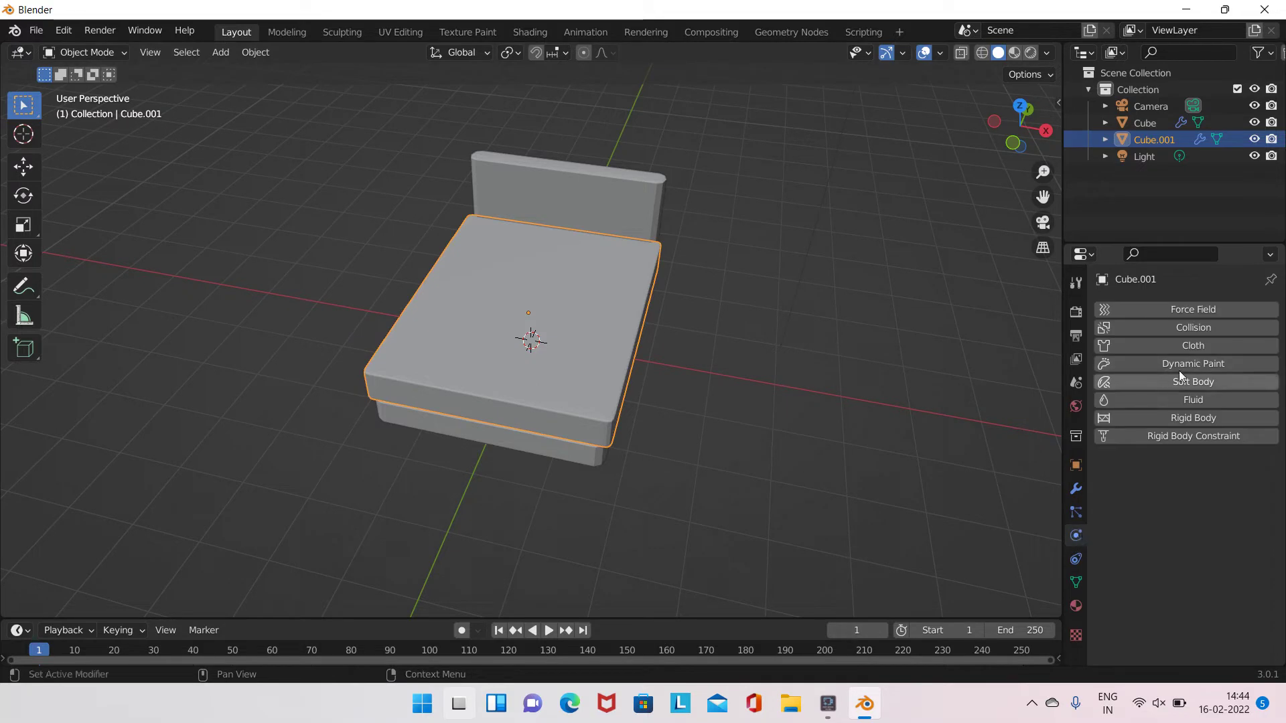
click(1191, 345)
scroll(1189, 517, down, 4)
scroll(1183, 528, down, 10)
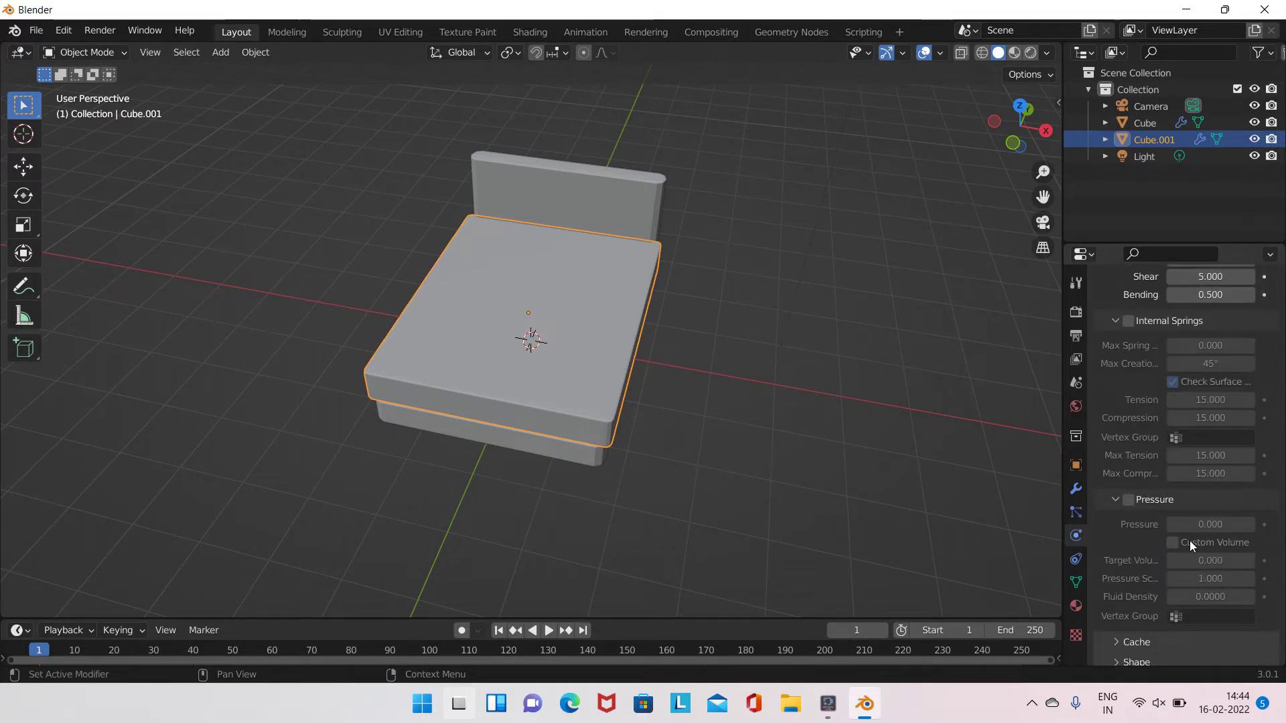
scroll(1199, 546, down, 3)
click(1171, 657)
scroll(1155, 623, down, 5)
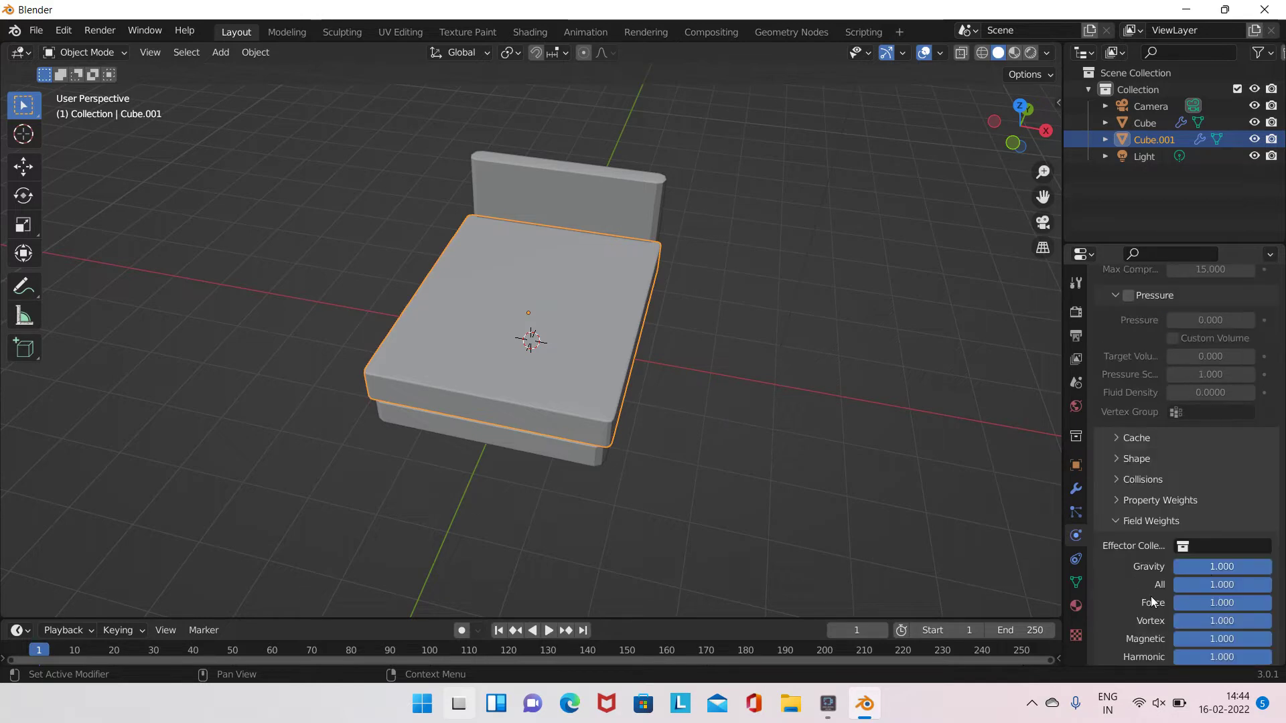
click(1231, 566)
key(BackSpace)
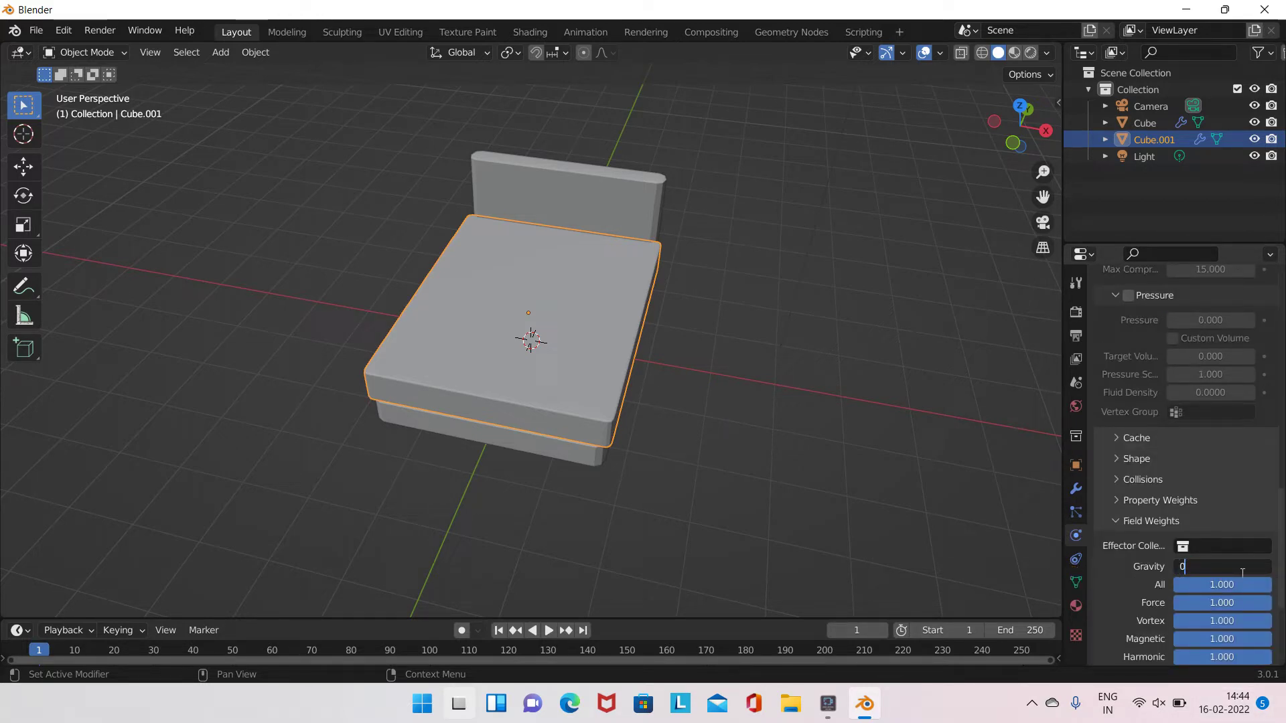
key(Return)
Enable cloth Pressure and set it to 5
scroll(1159, 396, up, 2)
click(1128, 348)
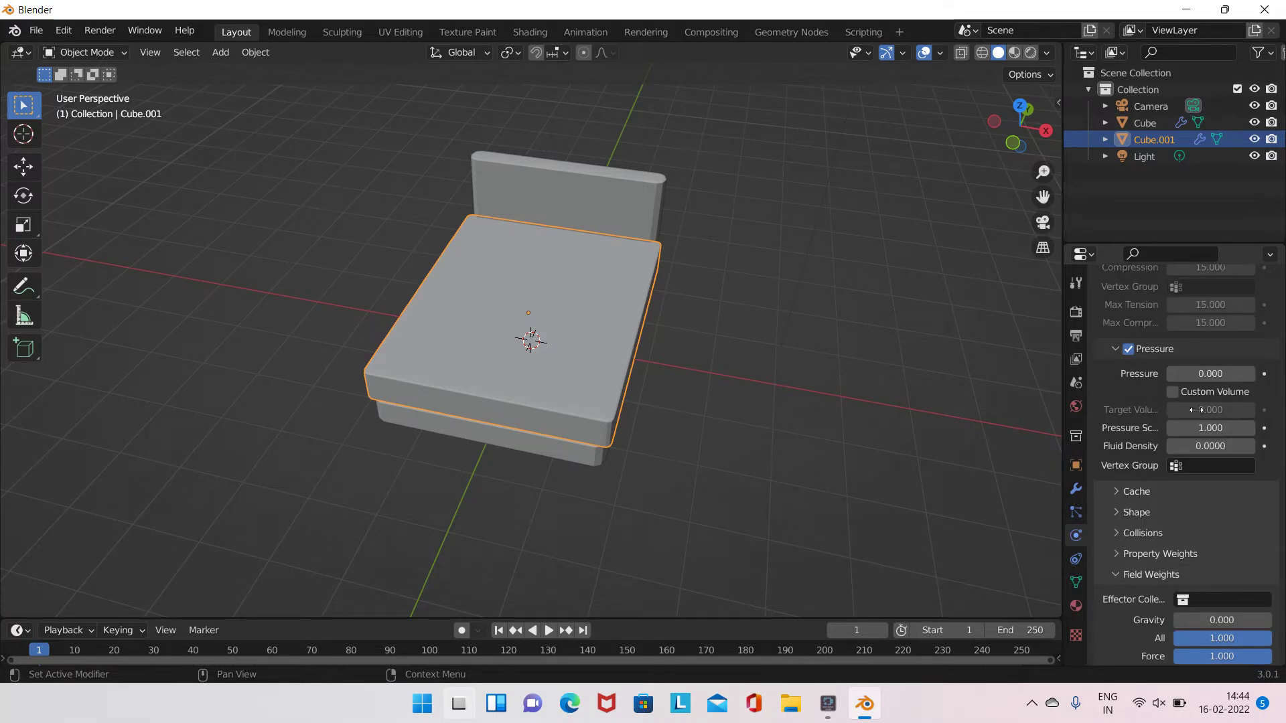
click(1210, 373)
text(5)
click(1120, 395)
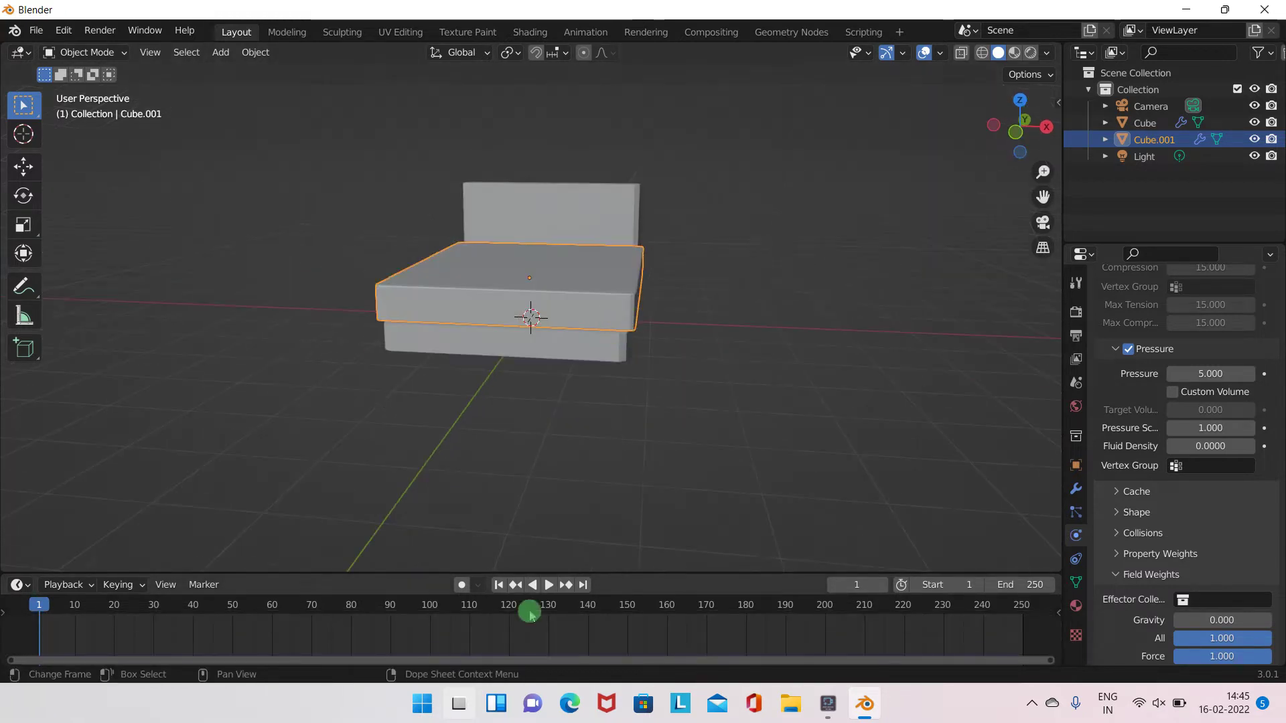
Play the cloth simulation to inflate the mattress, stopping at frame 3
click(547, 584)
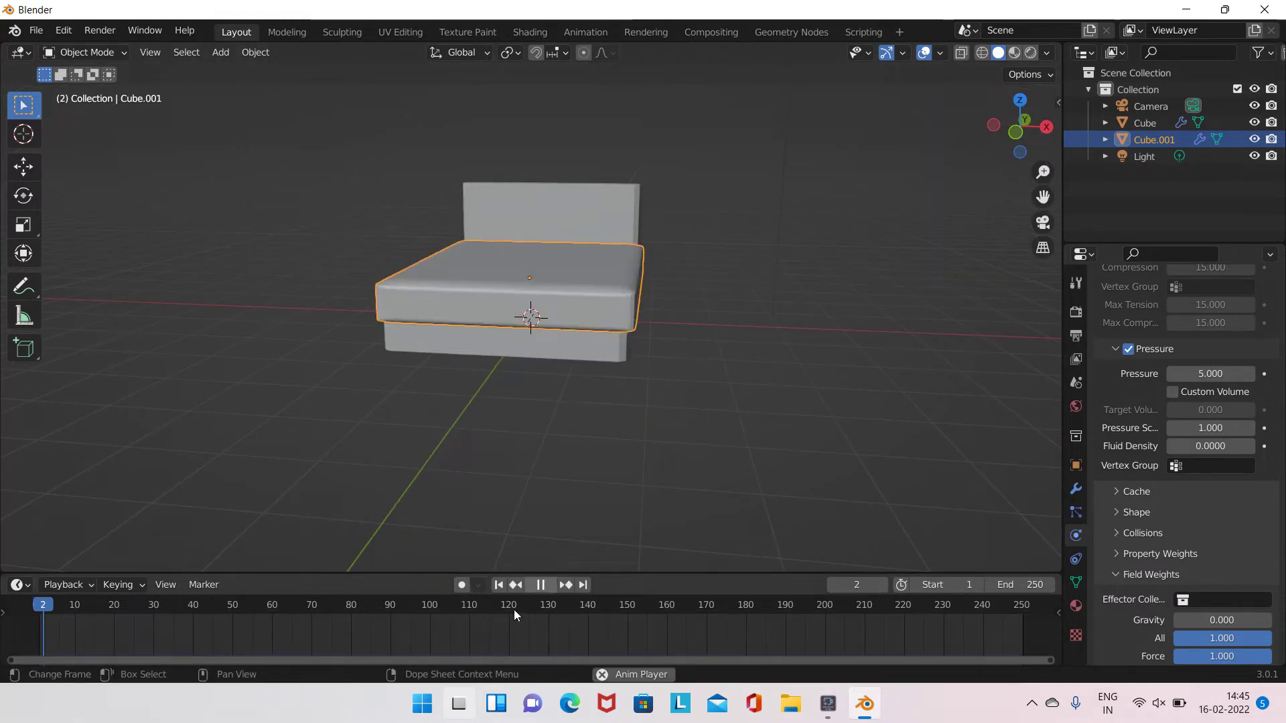
click(541, 585)
click(48, 605)
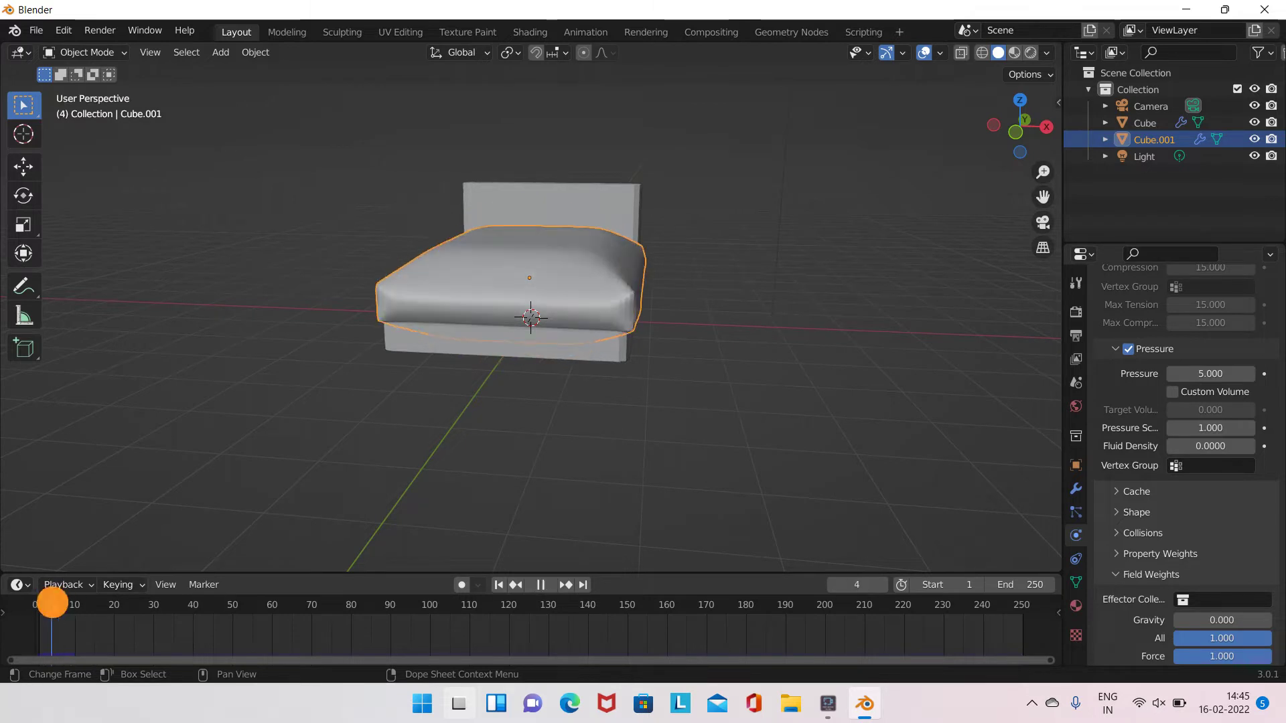
middle_drag(667, 342, 754, 331)
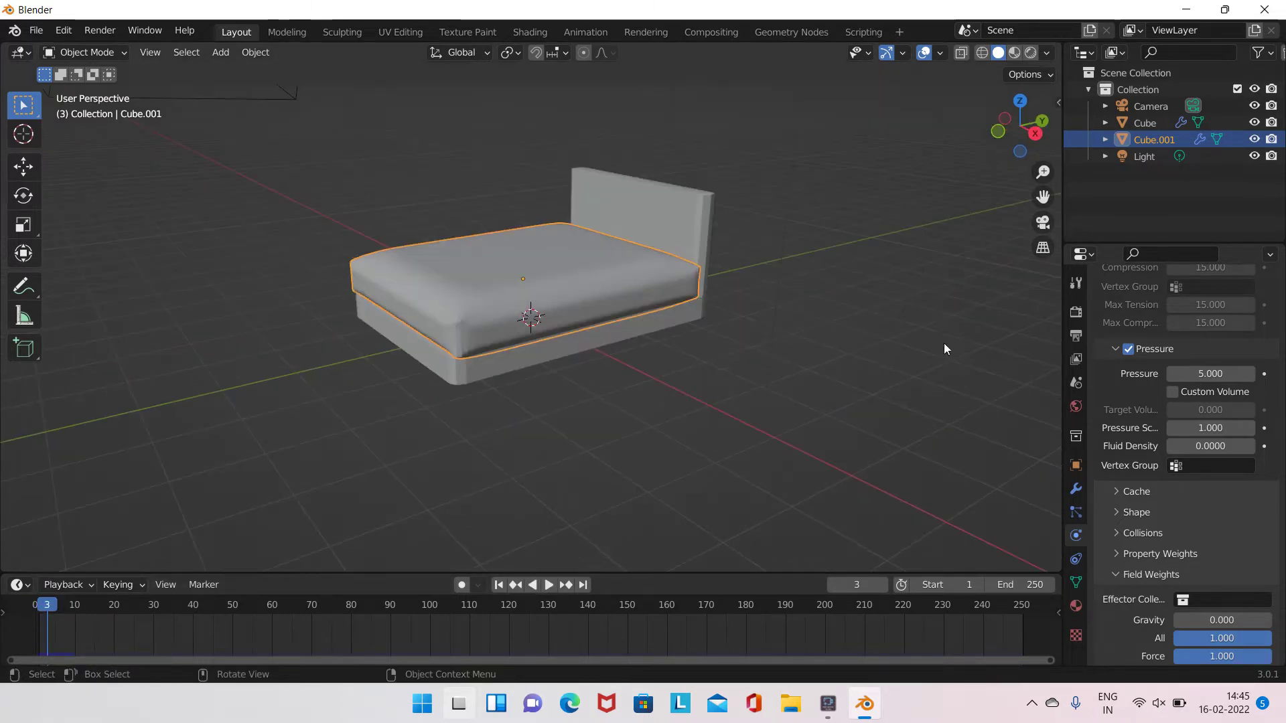
middle_drag(500, 299, 574, 347)
Apply the Subdivision Surface and Cloth modifiers to keep the puffy shape
click(1076, 488)
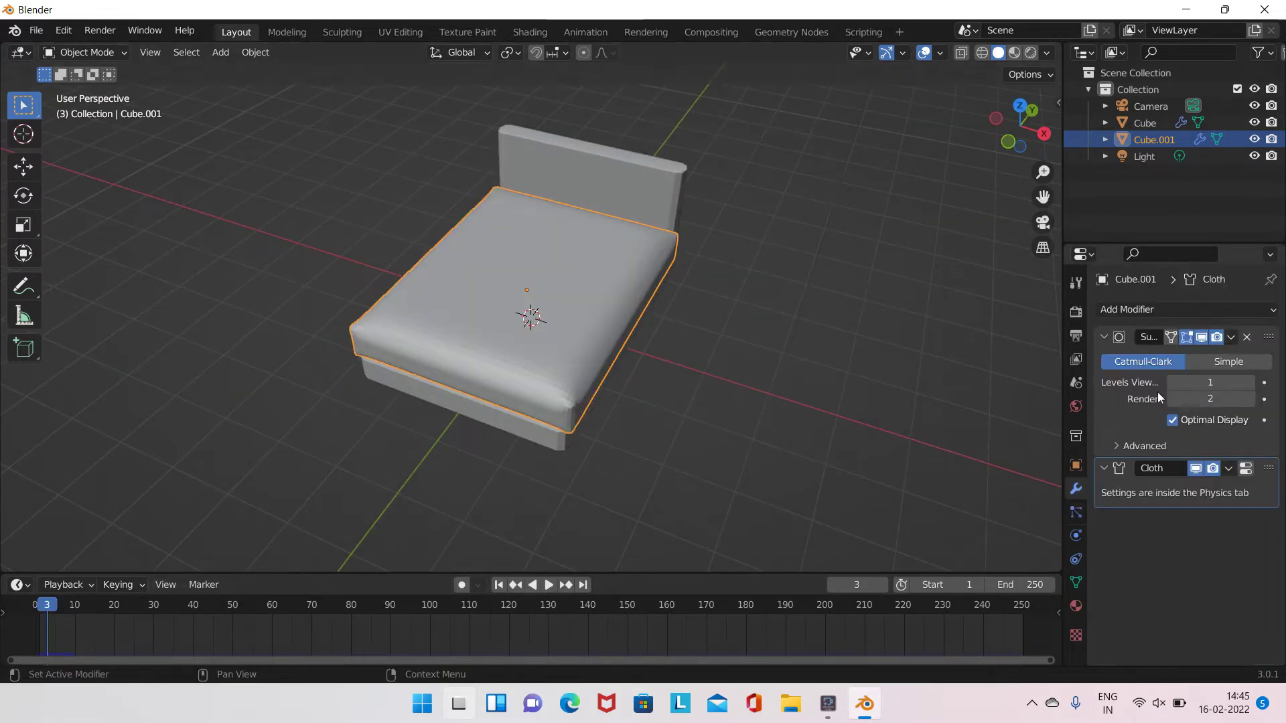
click(1230, 338)
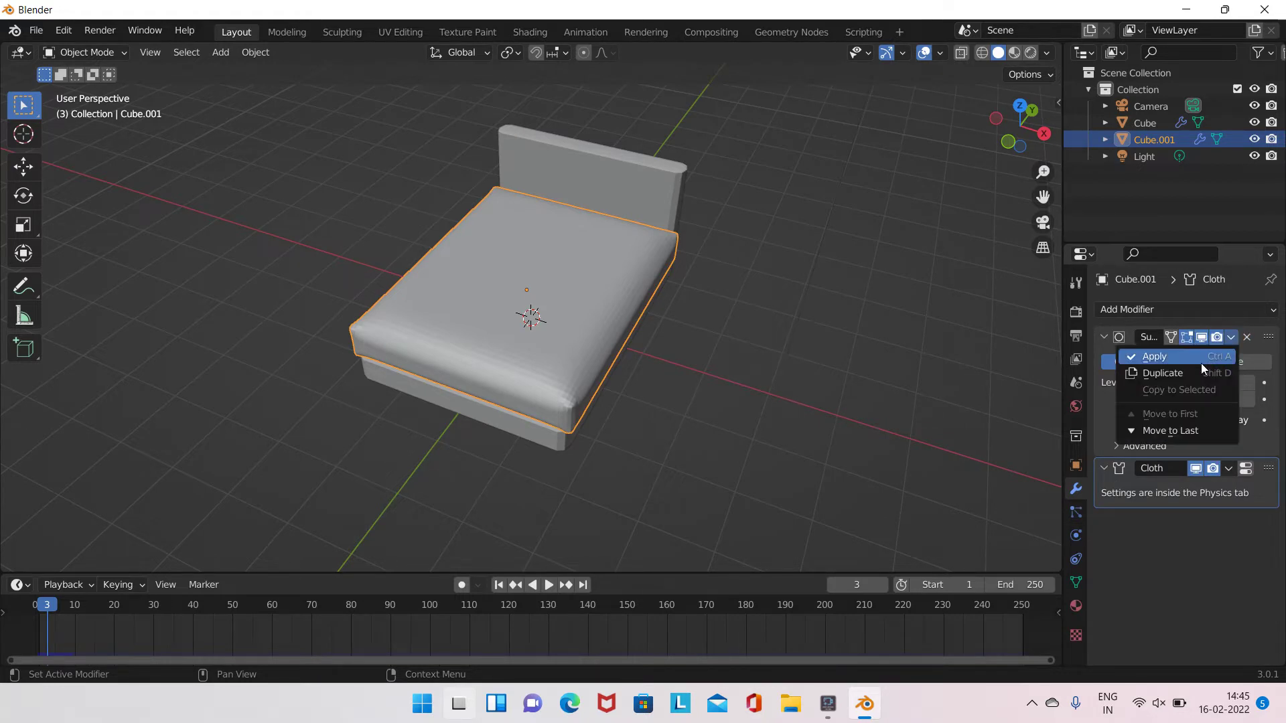
click(1192, 357)
click(1230, 339)
click(1205, 354)
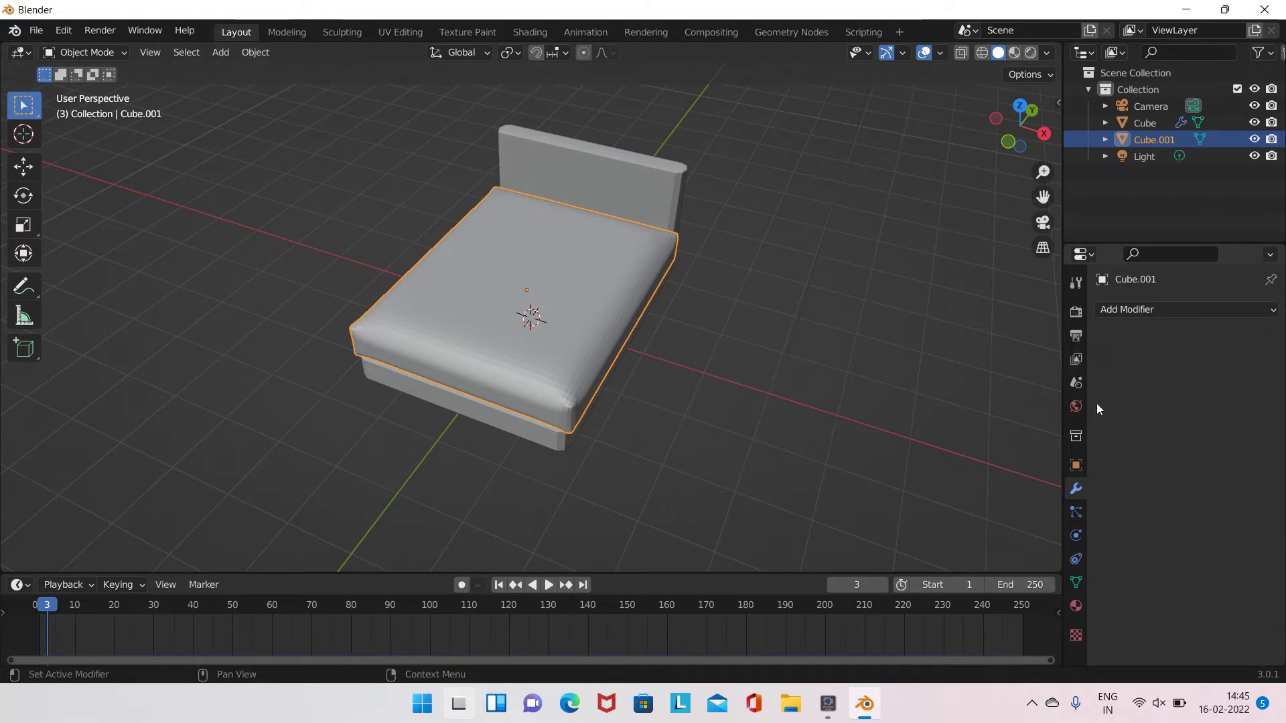
mouse_move(655, 307)
middle_down()
mouse_move(541, 348)
mouse_move(520, 259)
mouse_move(638, 336)
mouse_move(601, 462)
mouse_move(604, 569)
middle_up()
Rewind to frame 1 and place the 3D cursor on the mattress near the headboard
key(Left)
key(Left)
key(Left)
key(Right)
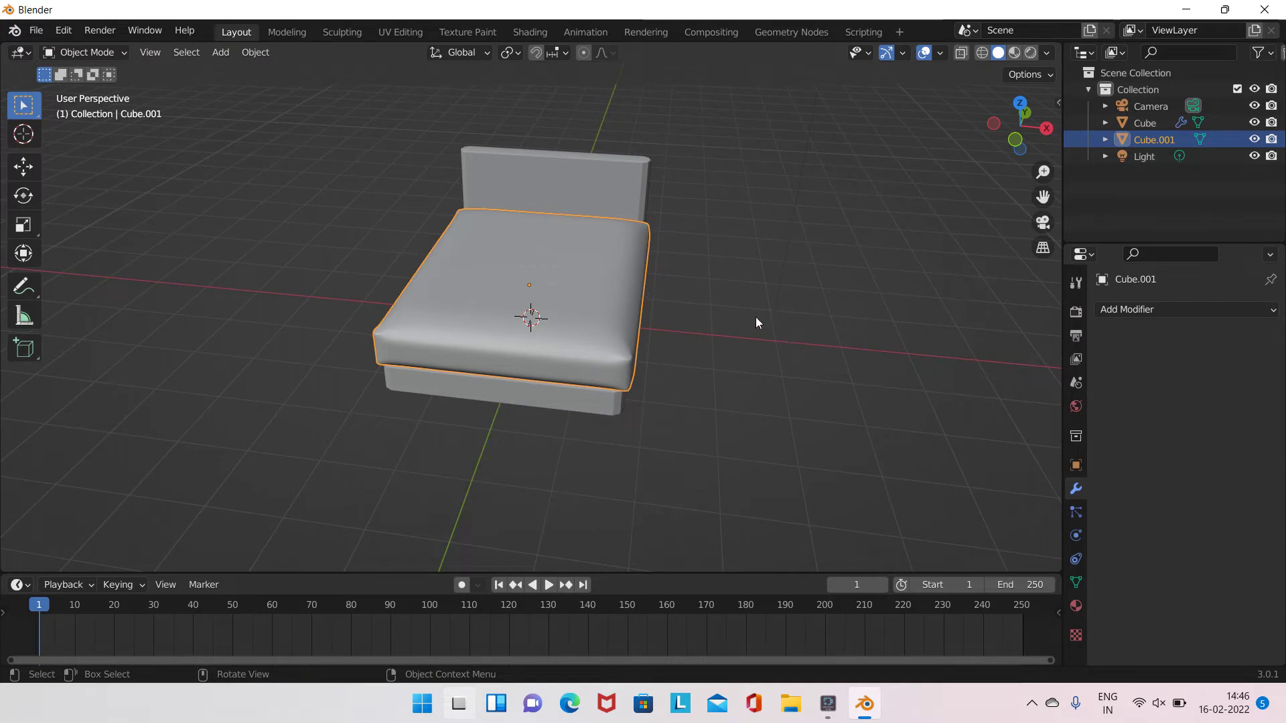
scroll(556, 237, up, 4)
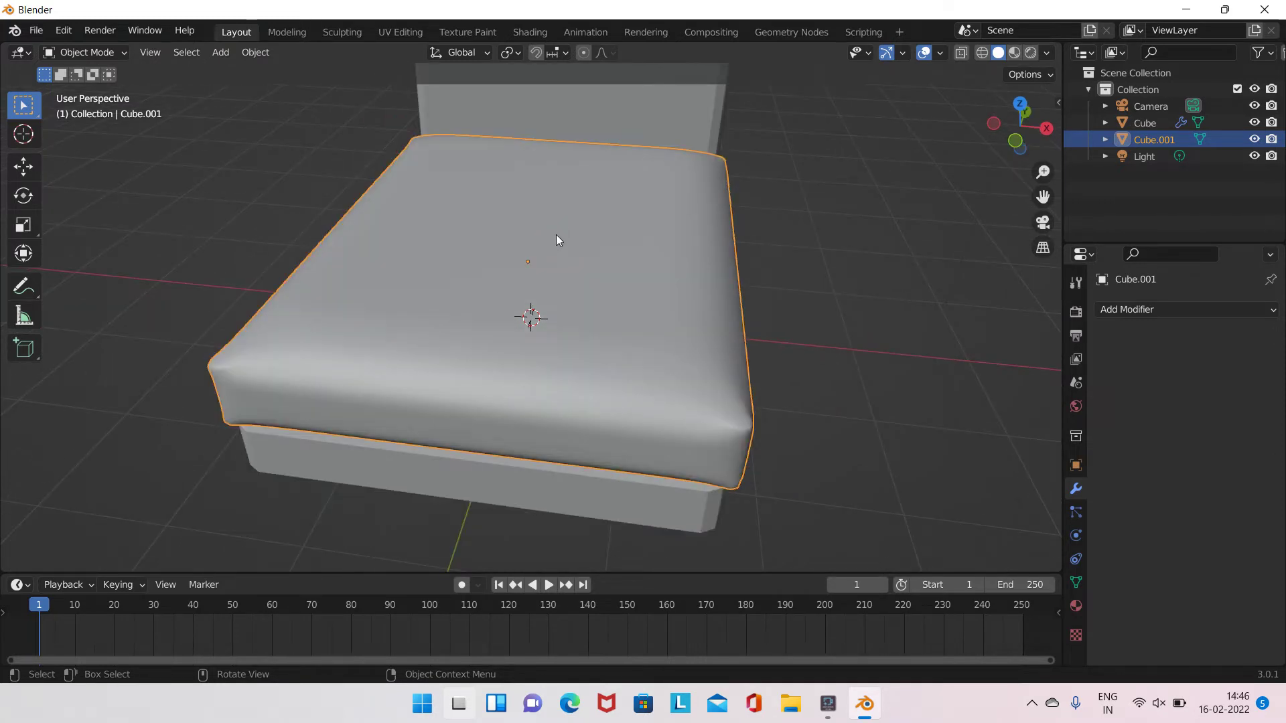
scroll(556, 239, down, 3)
mouse_move(568, 210)
middle_down()
mouse_move(513, 270)
mouse_move(523, 200)
mouse_move(460, 221)
mouse_move(468, 199)
mouse_move(447, 194)
mouse_move(451, 209)
mouse_move(392, 273)
middle_up()
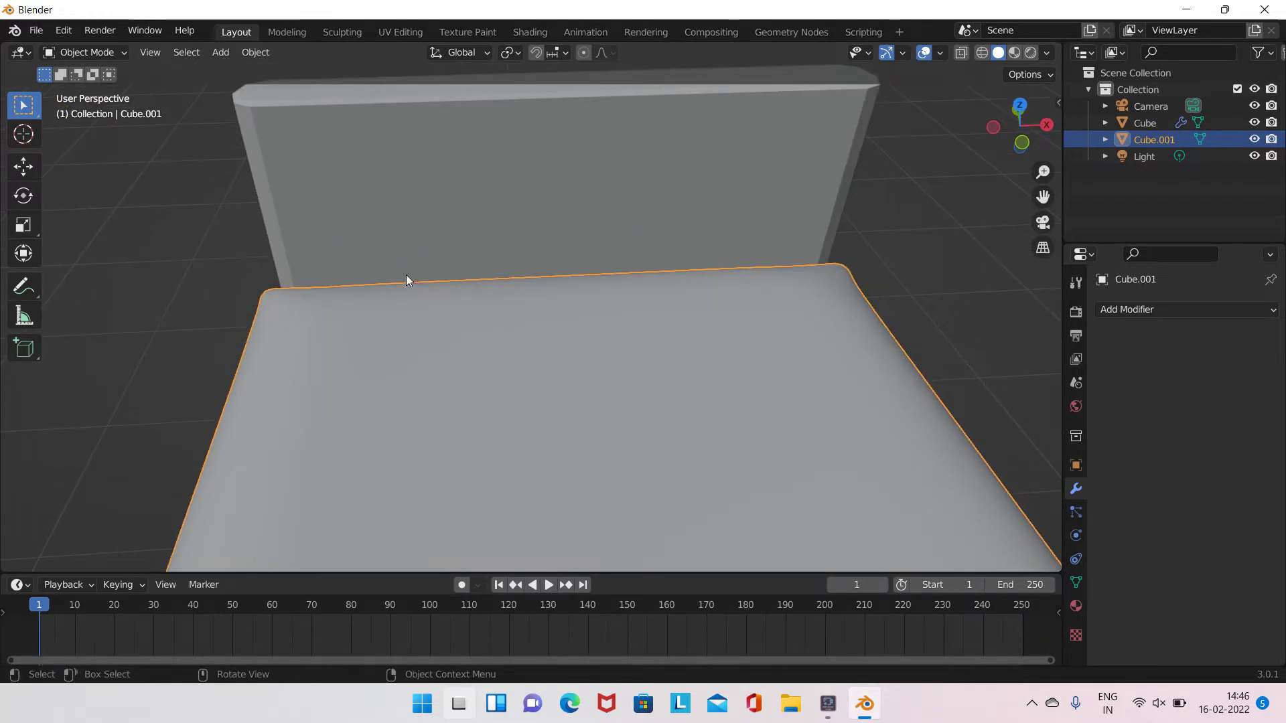
key(shift)
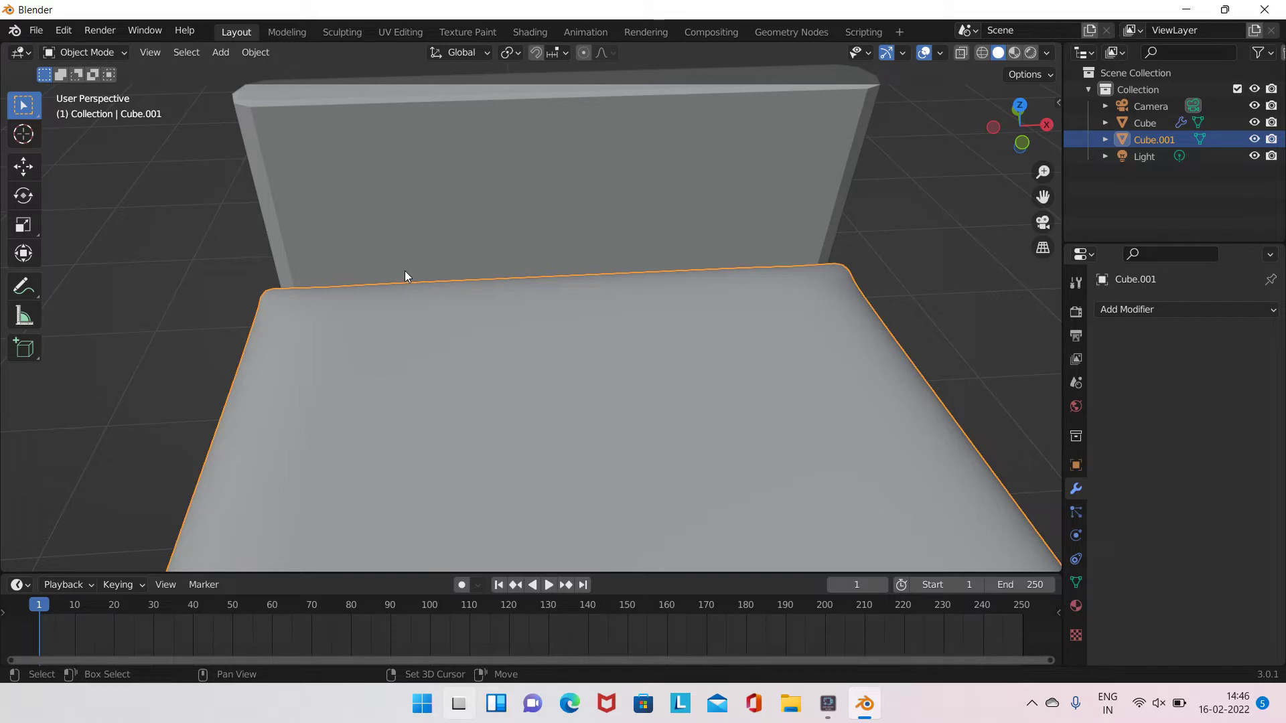
shift+right_click(405, 270)
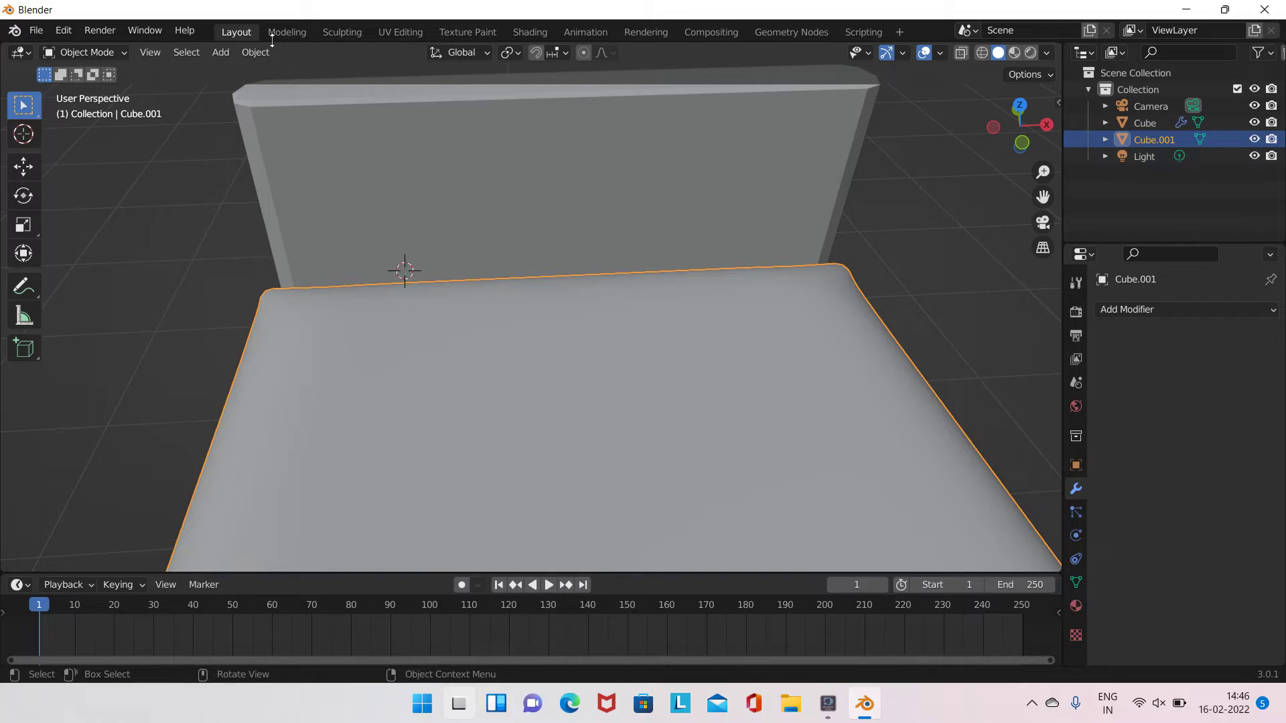
Add a cube at the 3D cursor and scale it uniformly to 0.289
click(221, 53)
mouse_move(245, 71)
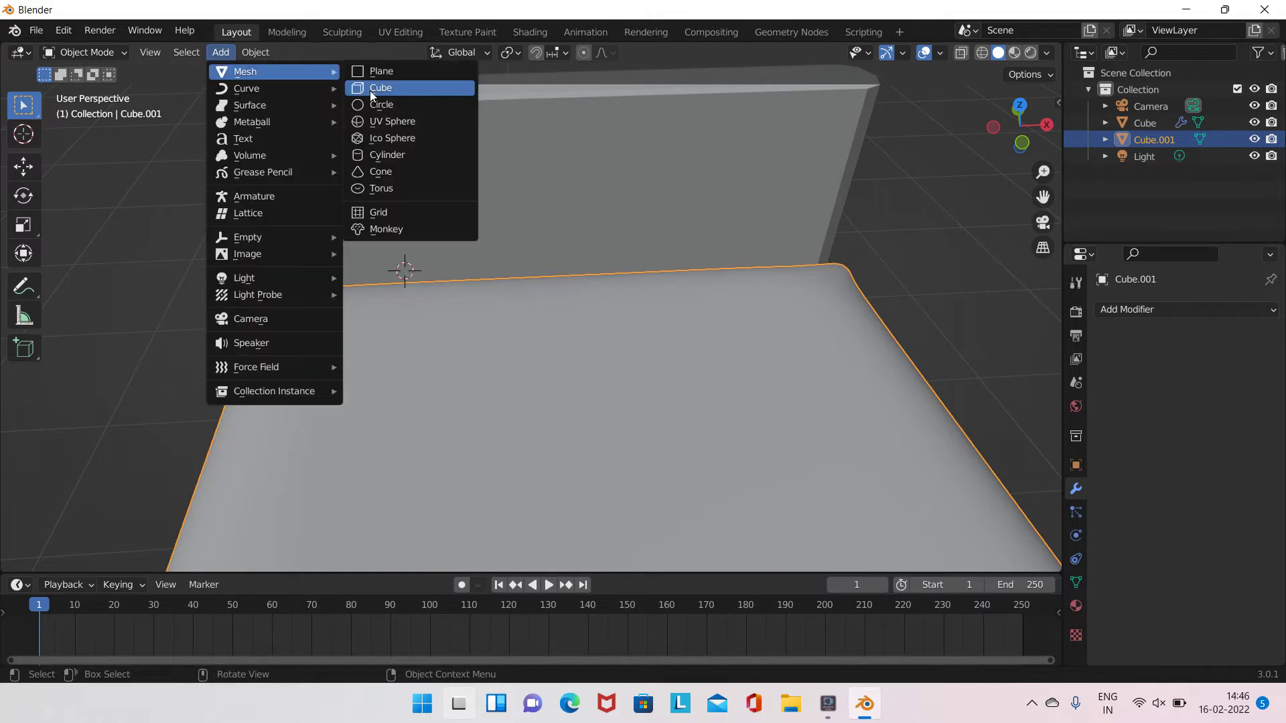
click(370, 89)
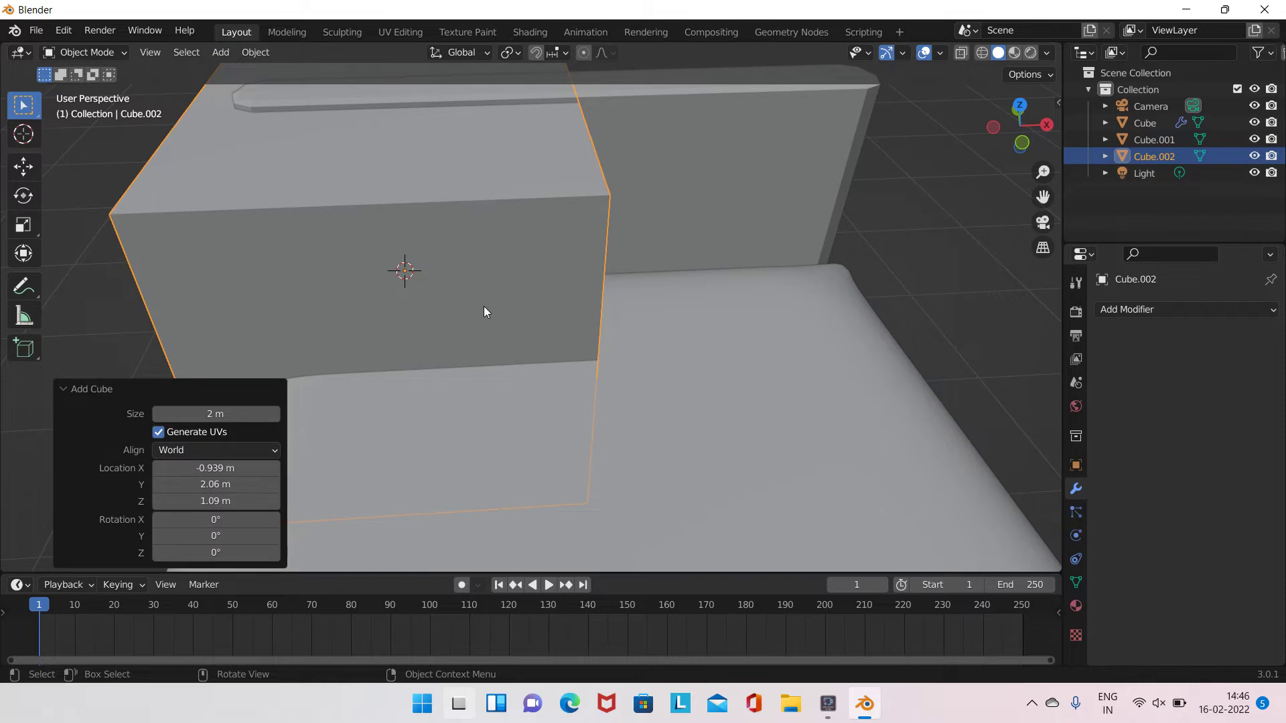
key(s)
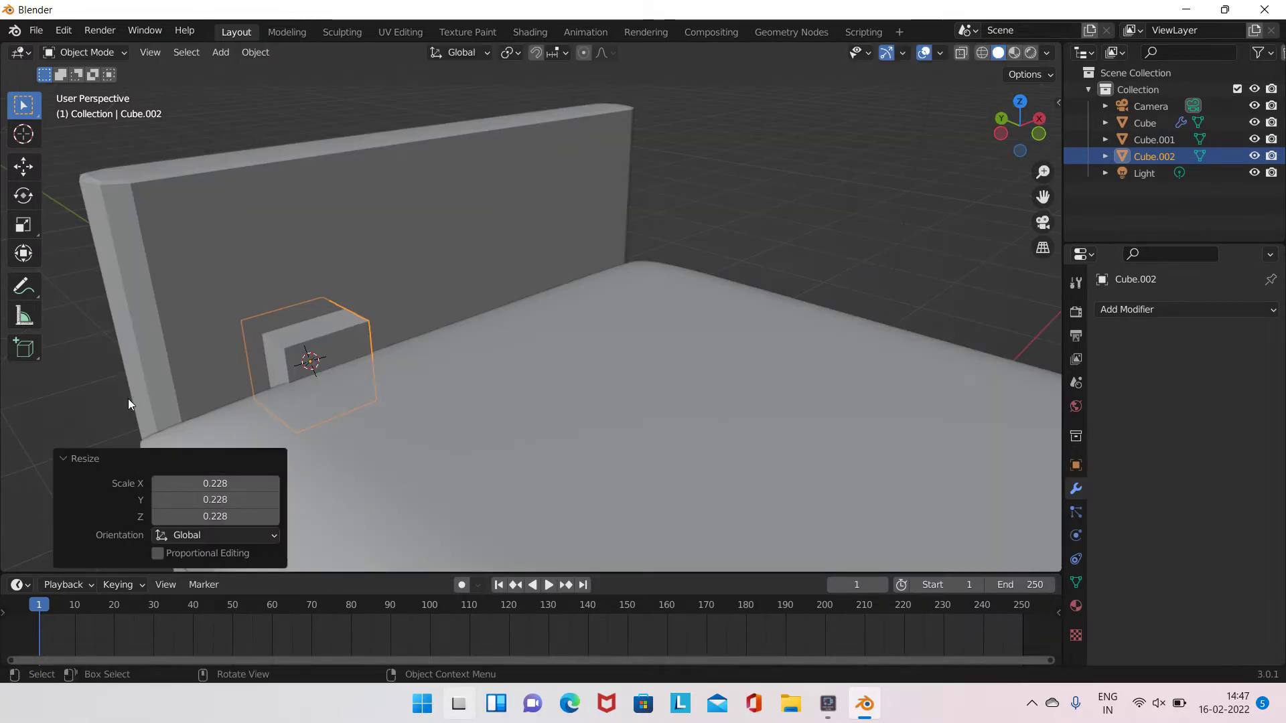
click(231, 483)
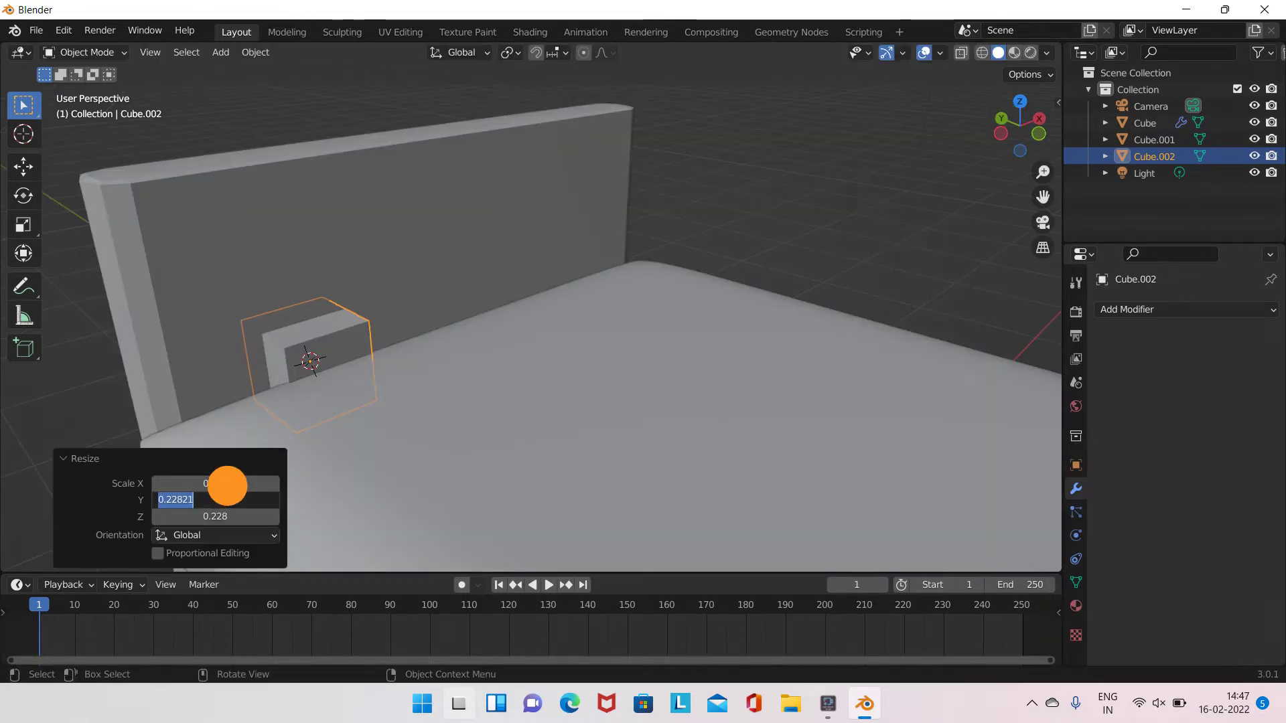
key(BackSpace)
click(228, 482)
text(9)
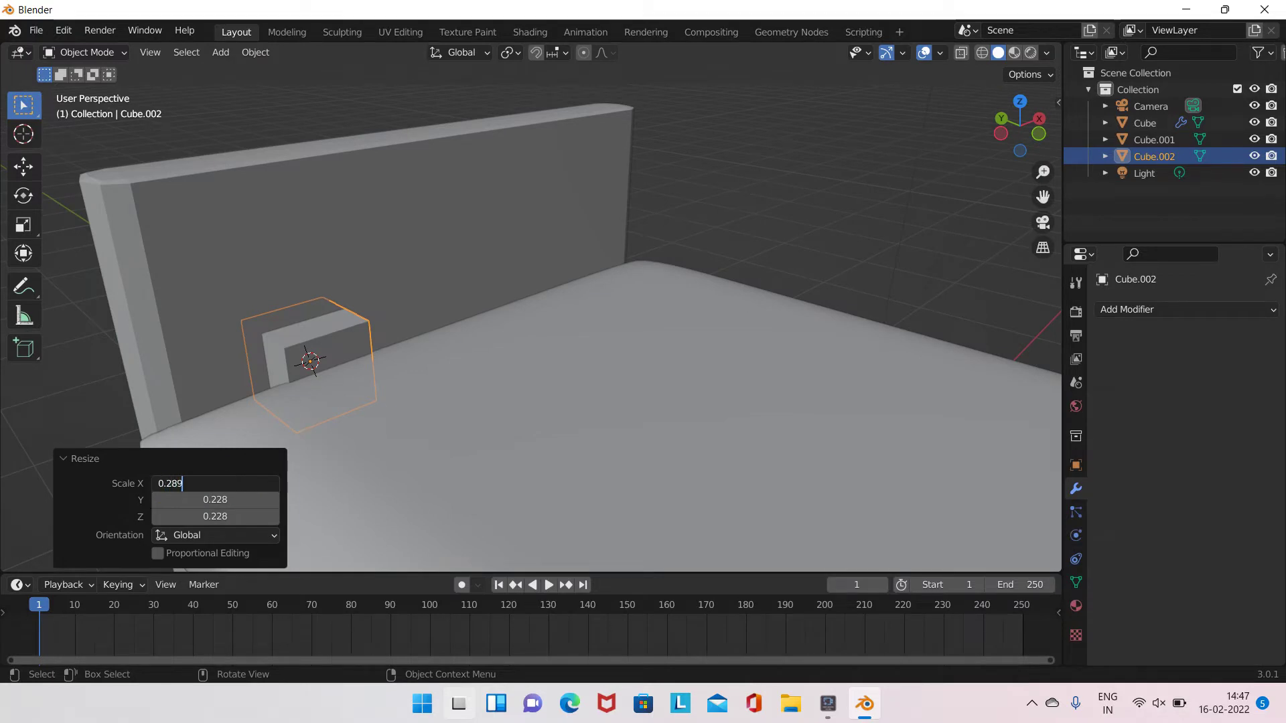
click(245, 500)
text(0.)
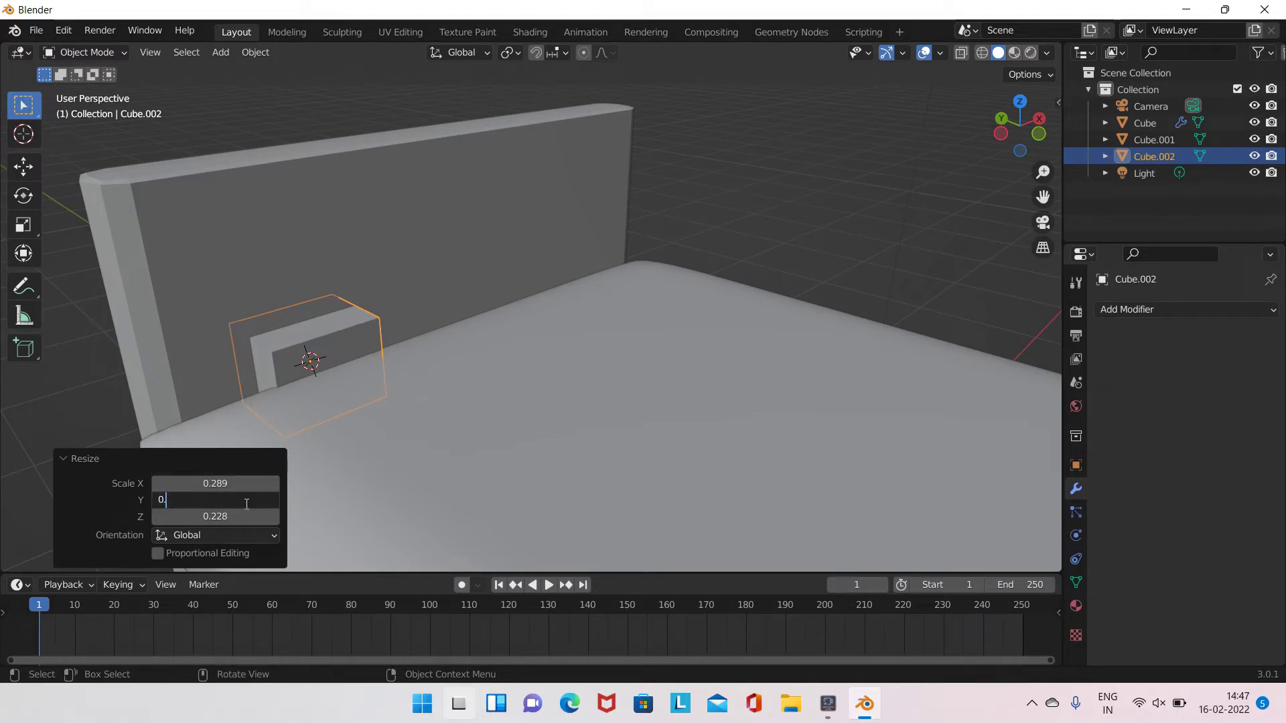
text(289)
click(245, 517)
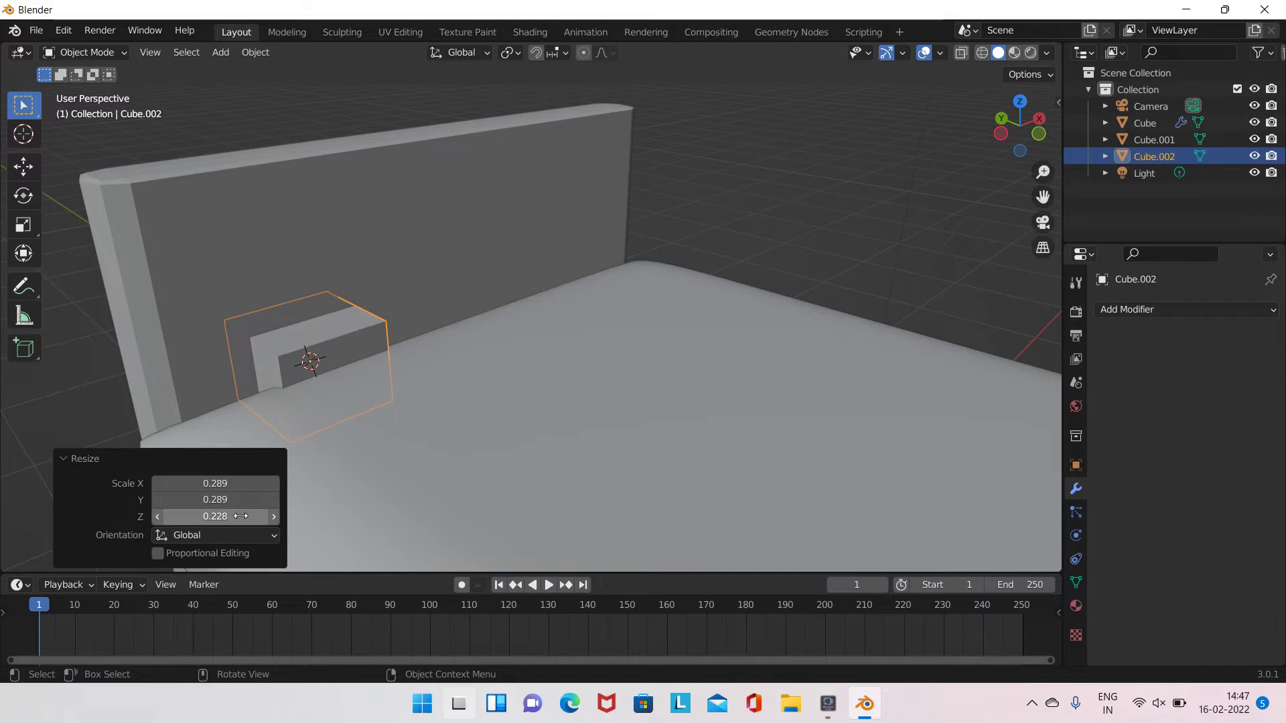
text(0.2)
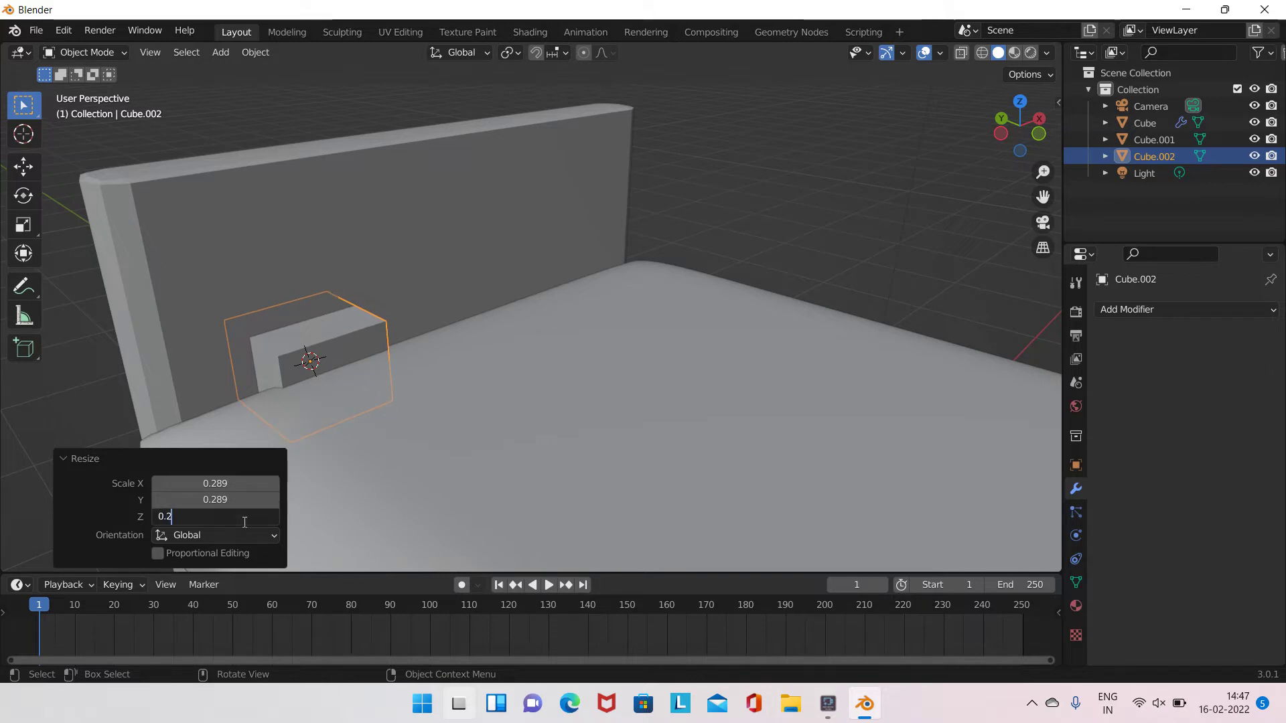
text(89)
click(94, 516)
Raise the small cube about 0.39 m along Z
middle_drag(414, 387, 447, 275)
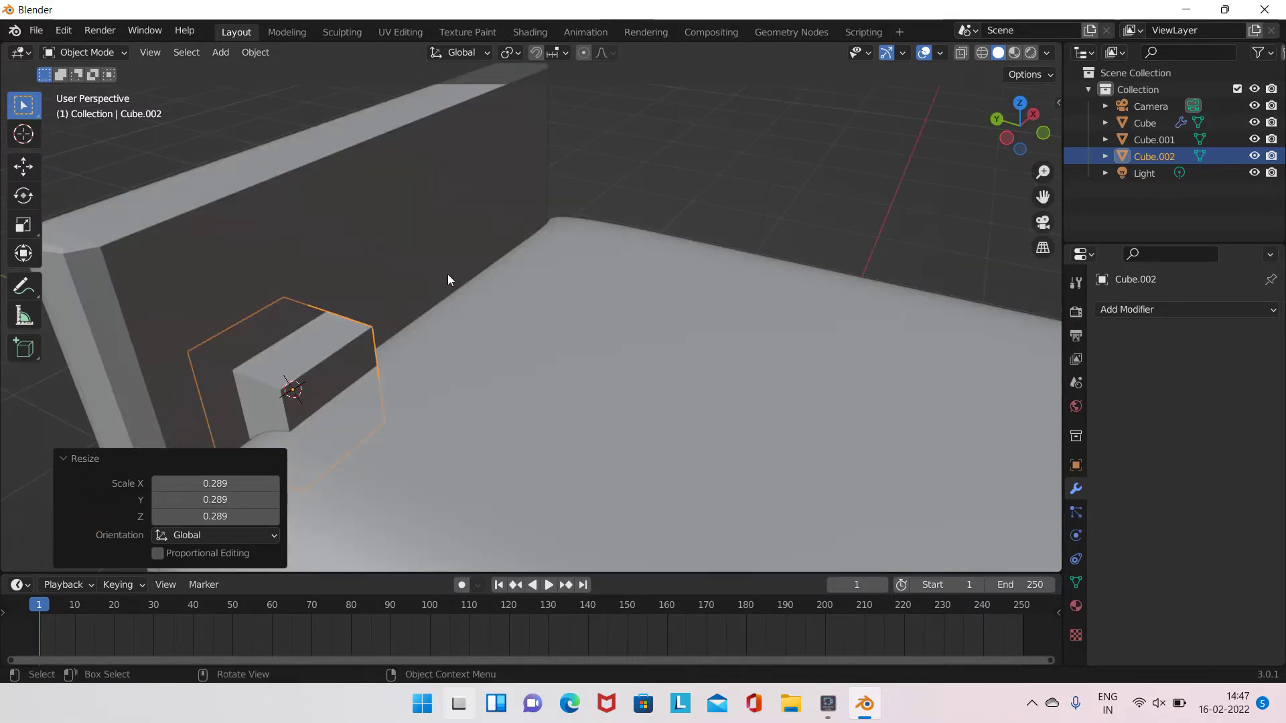
shift+click(299, 359)
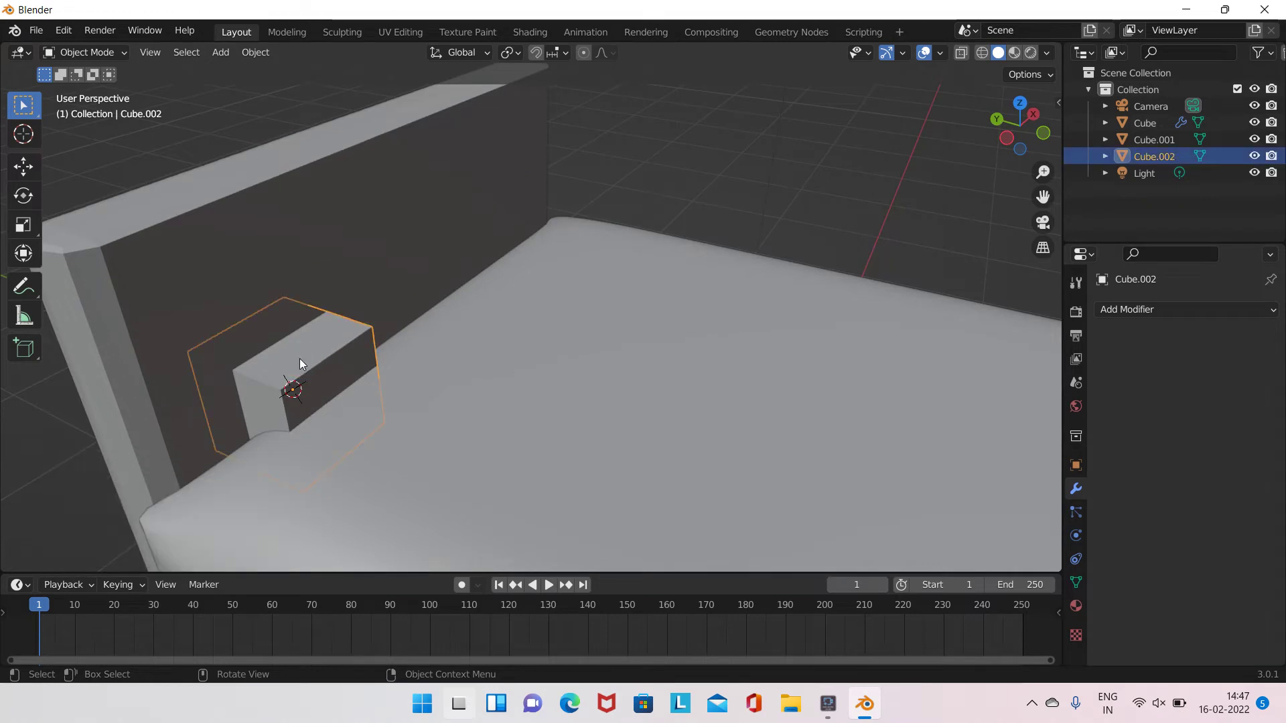
middle_drag(299, 359, 436, 372)
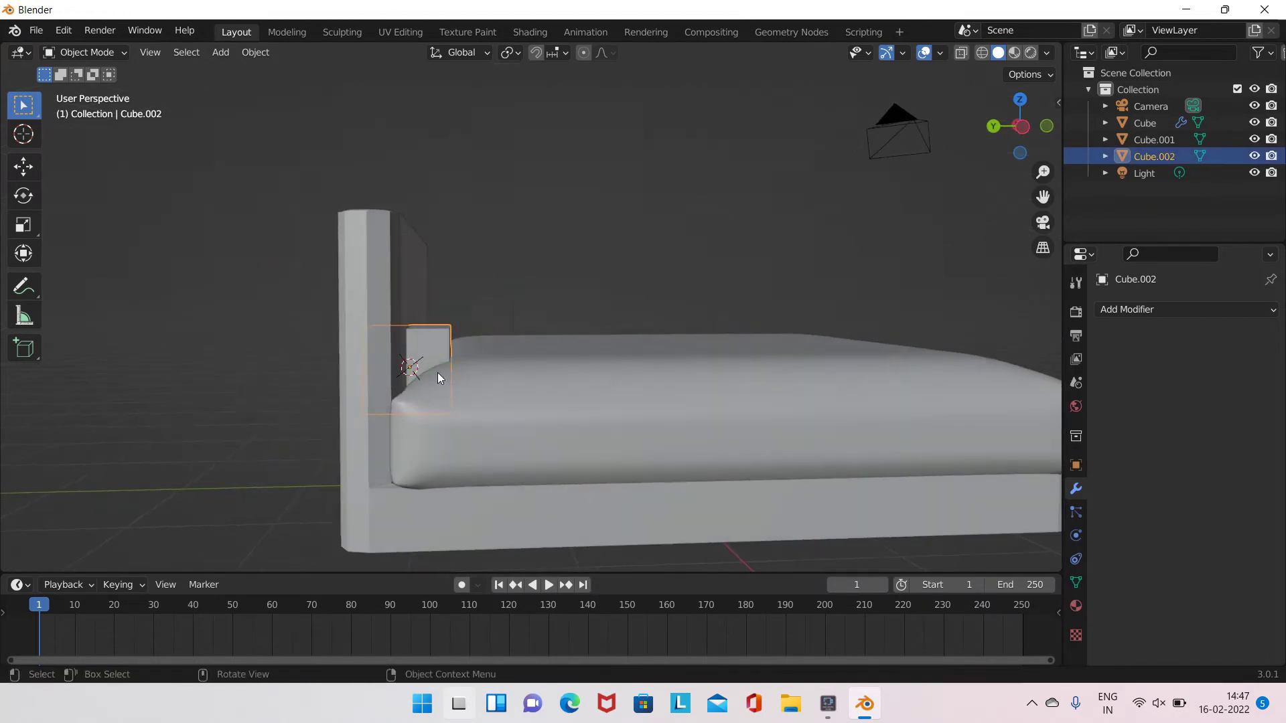
key(g)
key(z)
click(437, 309)
middle_drag(437, 309, 434, 365)
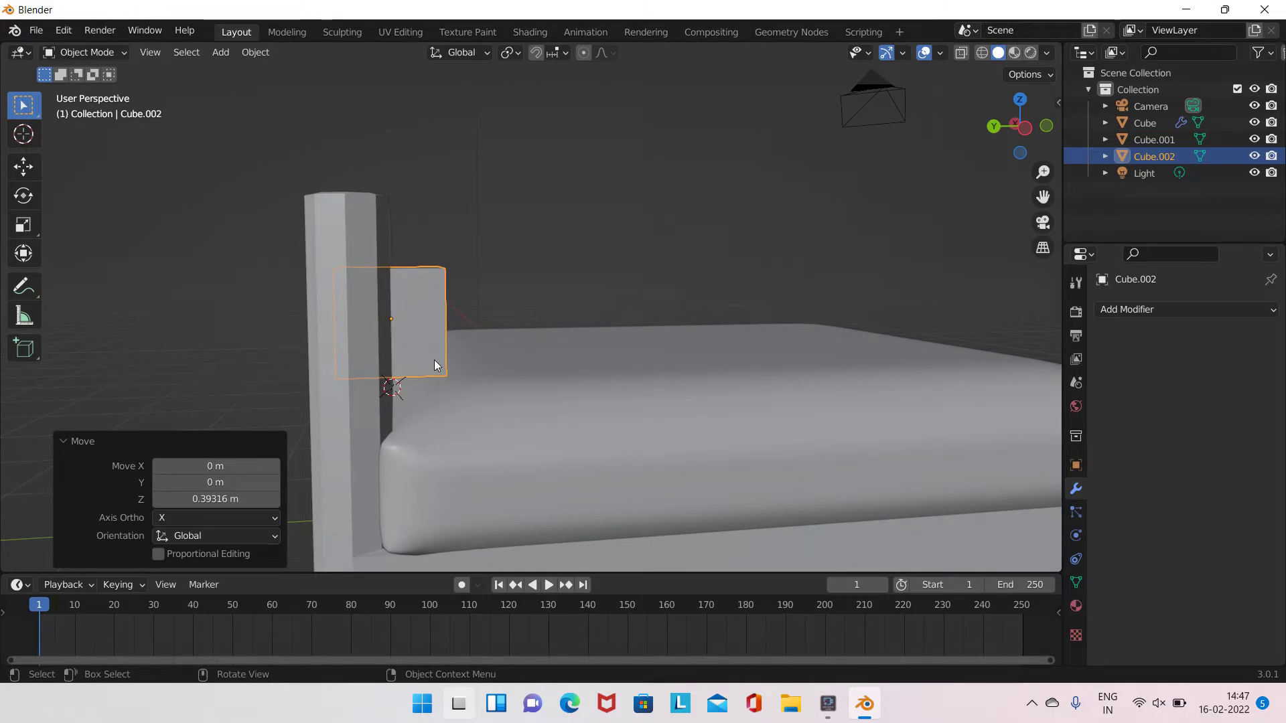
Flatten the cube along Y into a thin panel
key(s)
key(y)
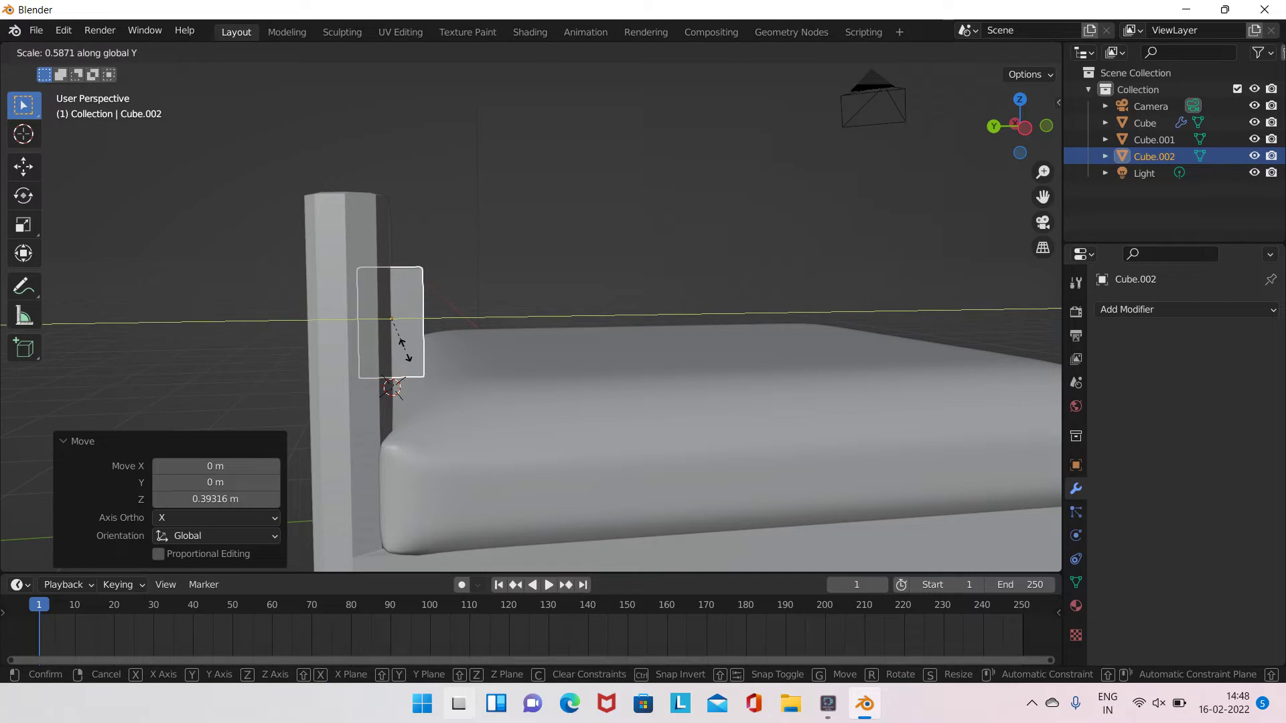
click(392, 341)
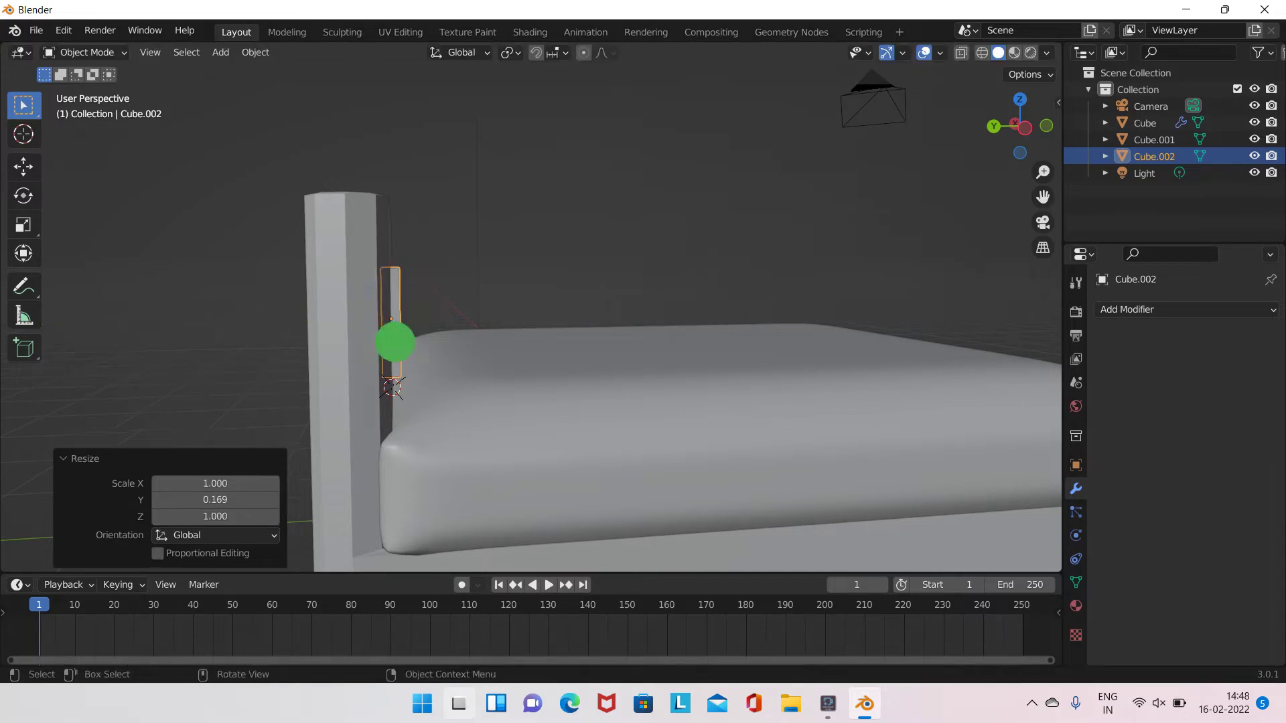
middle_drag(393, 344, 365, 339)
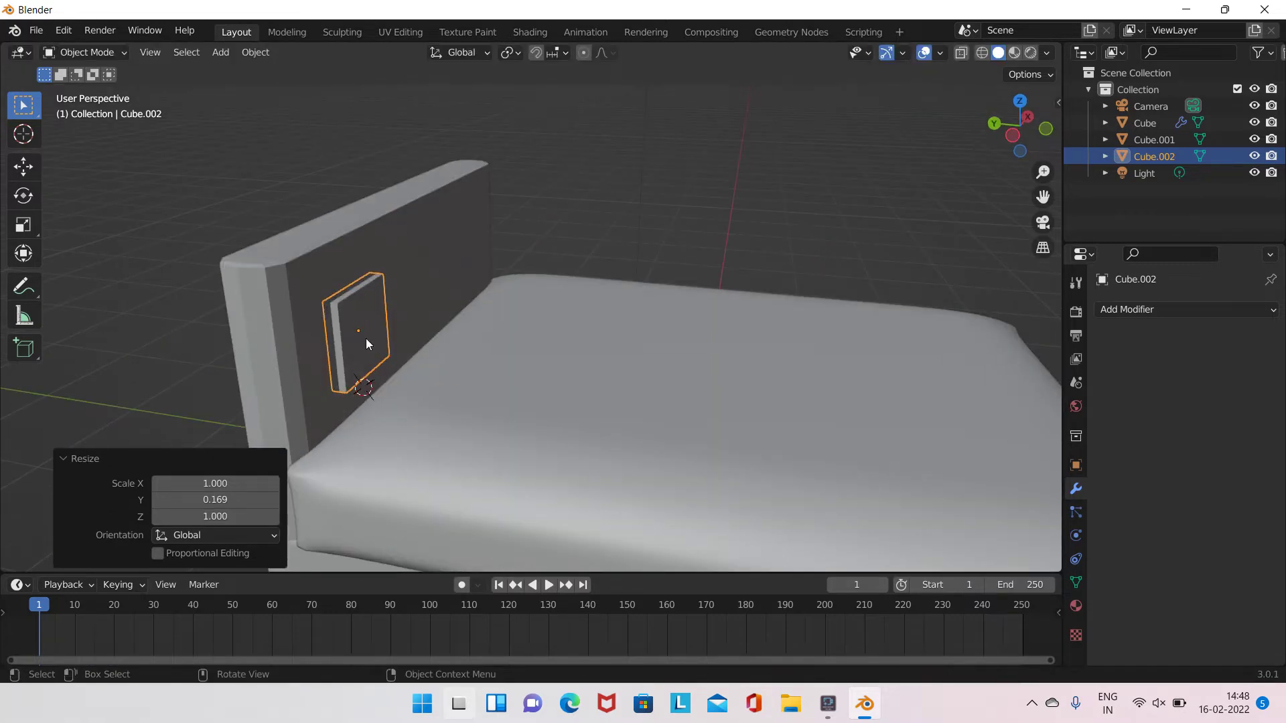
mouse_move(464, 439)
middle_down()
mouse_move(366, 407)
mouse_move(474, 424)
middle_up()
key(s)
key(y)
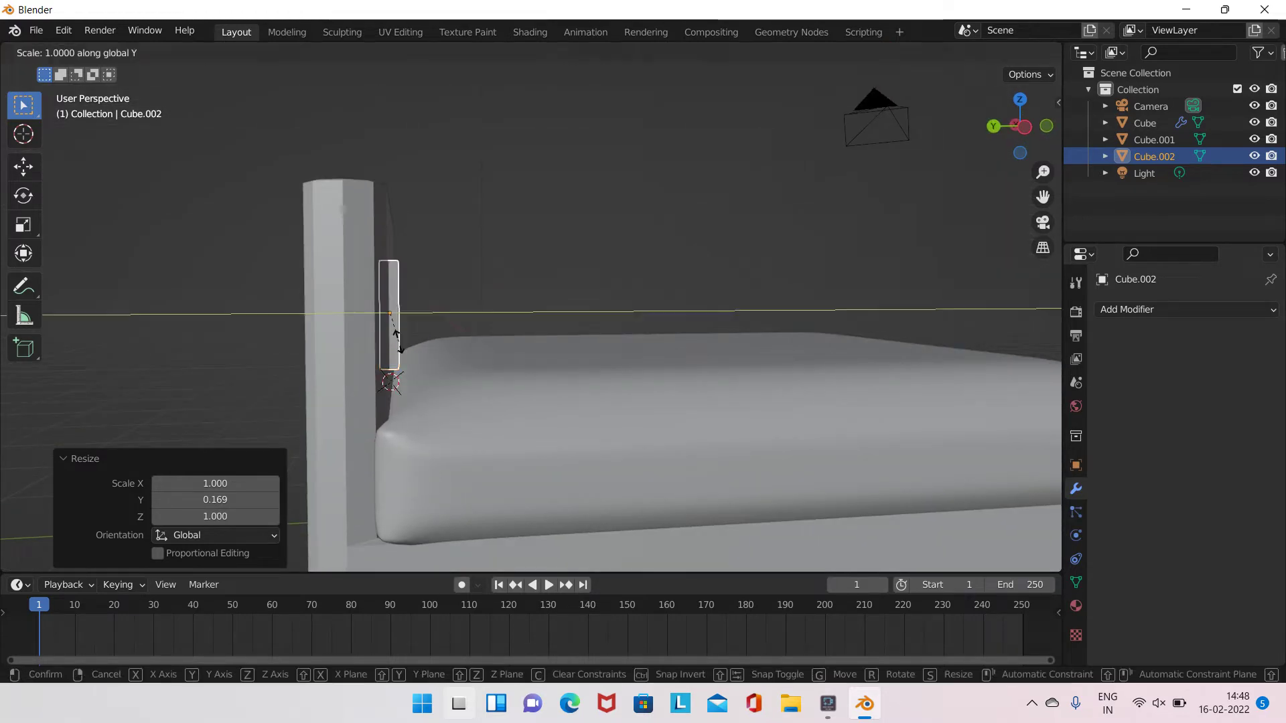
click(396, 341)
Slide the panel along Y against the headboard
key(g)
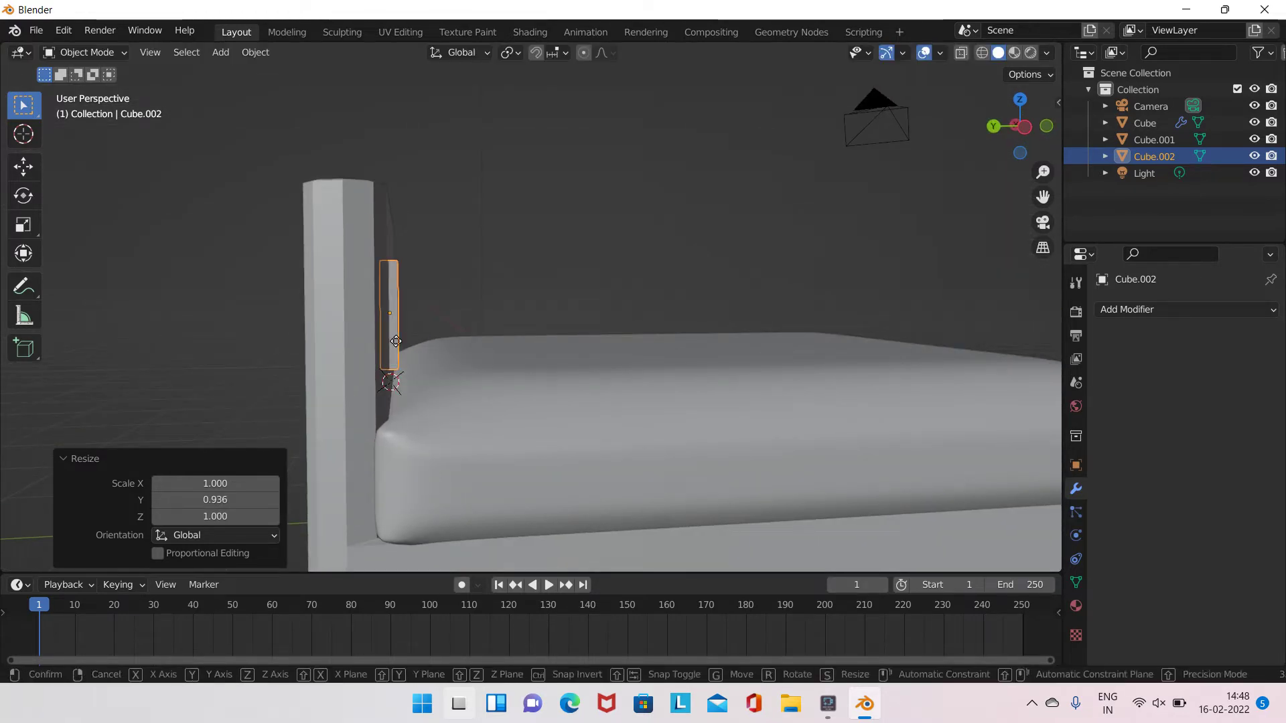
key(y)
click(416, 343)
middle_drag(416, 343, 571, 310)
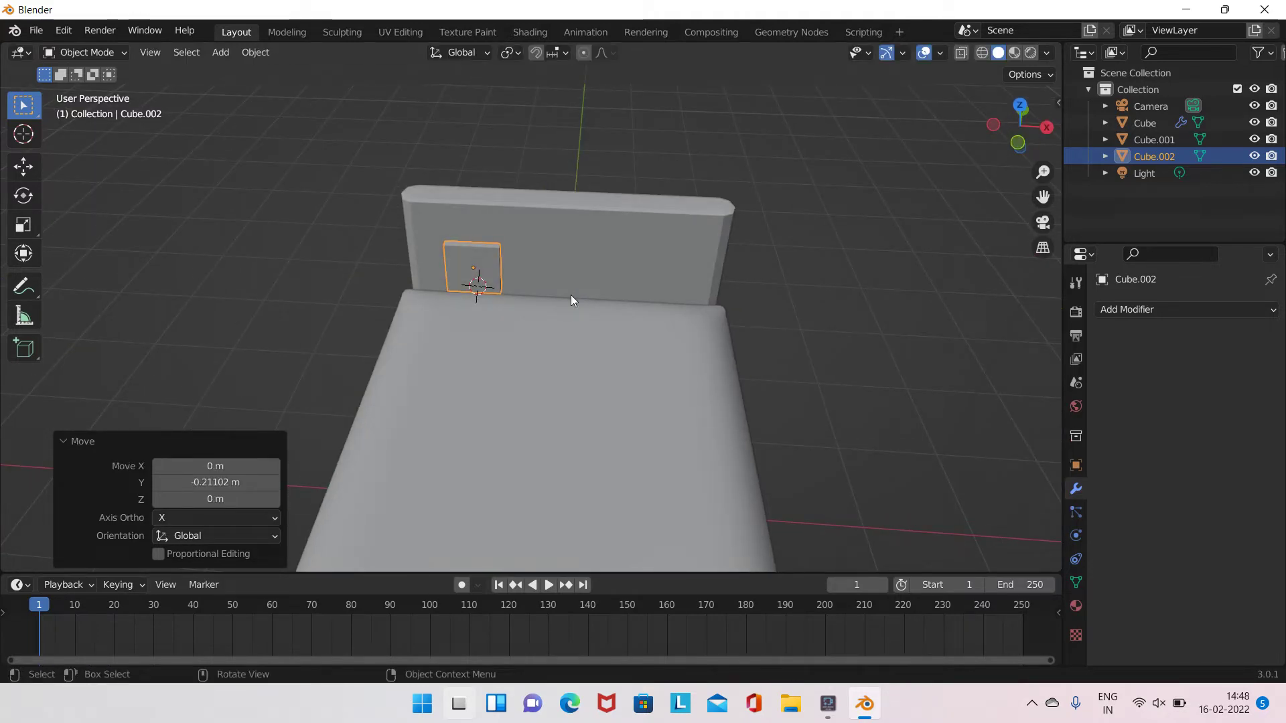
mouse_move(571, 295)
middle_down()
mouse_move(494, 305)
mouse_move(577, 315)
middle_up()
scroll(514, 328, up, 2)
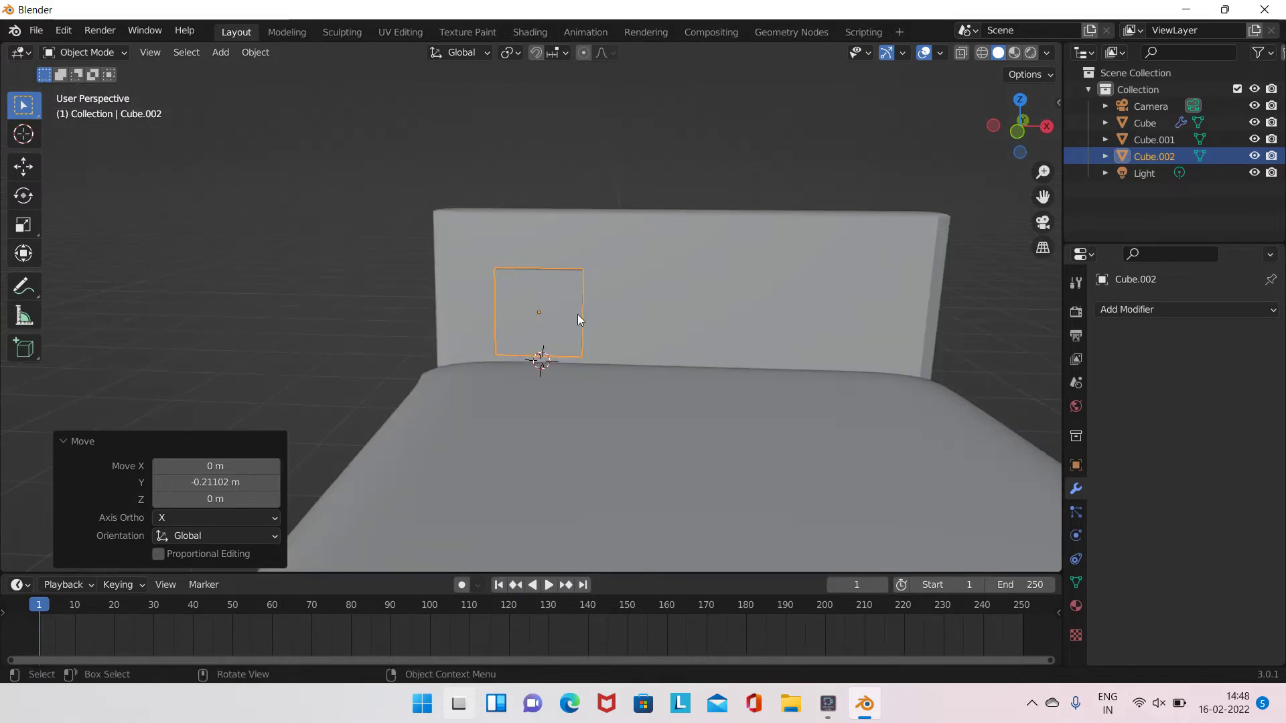
Fine-tune the panel's height with small Z moves and enlarge it slightly
key(g)
key(z)
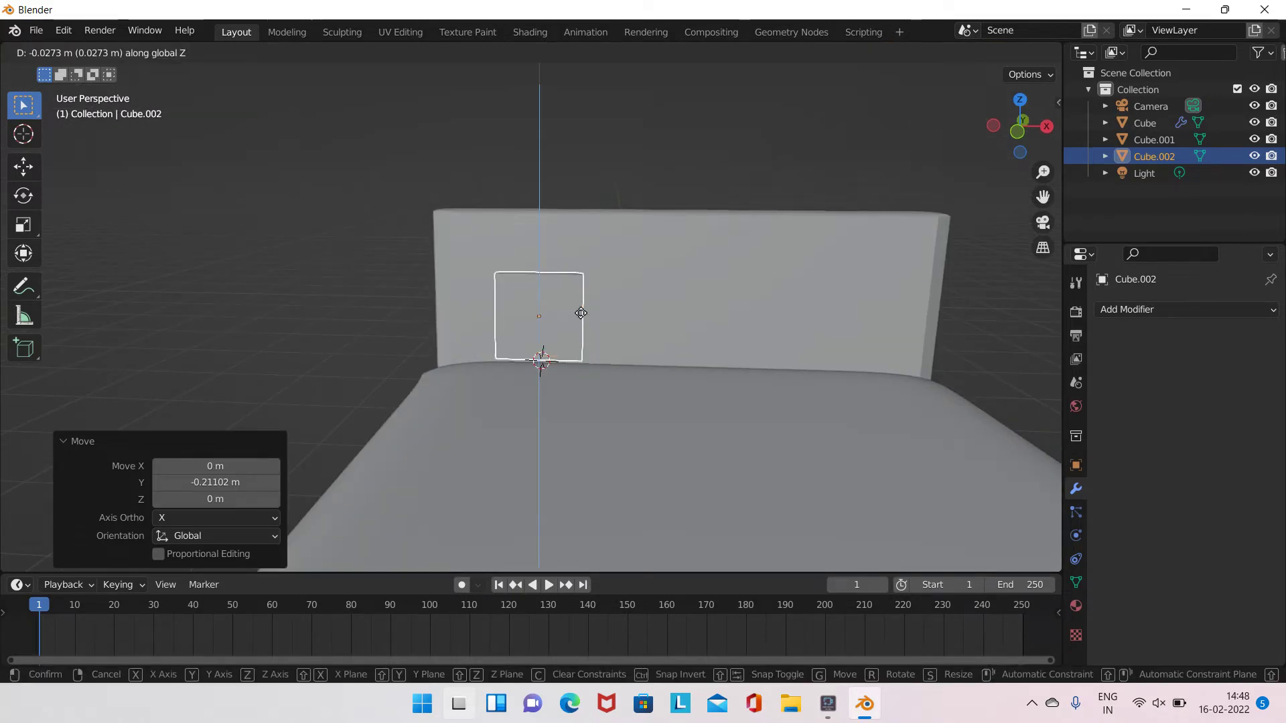
click(573, 308)
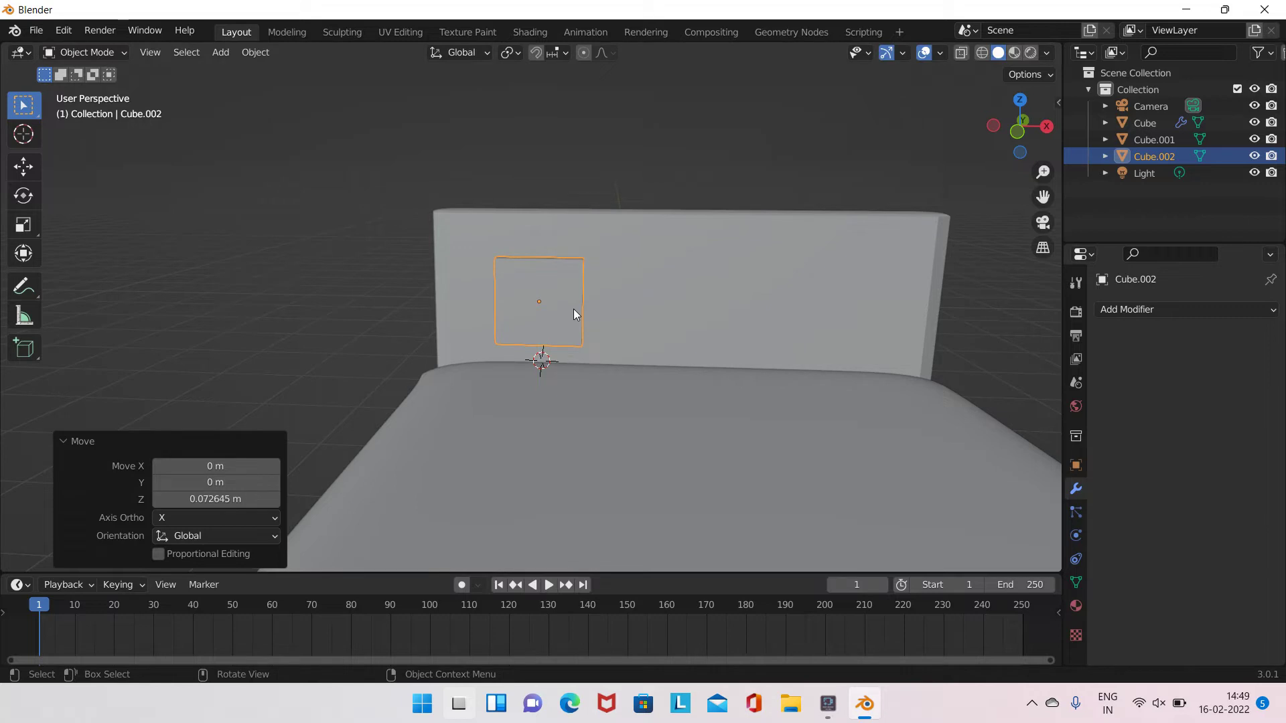
key(s)
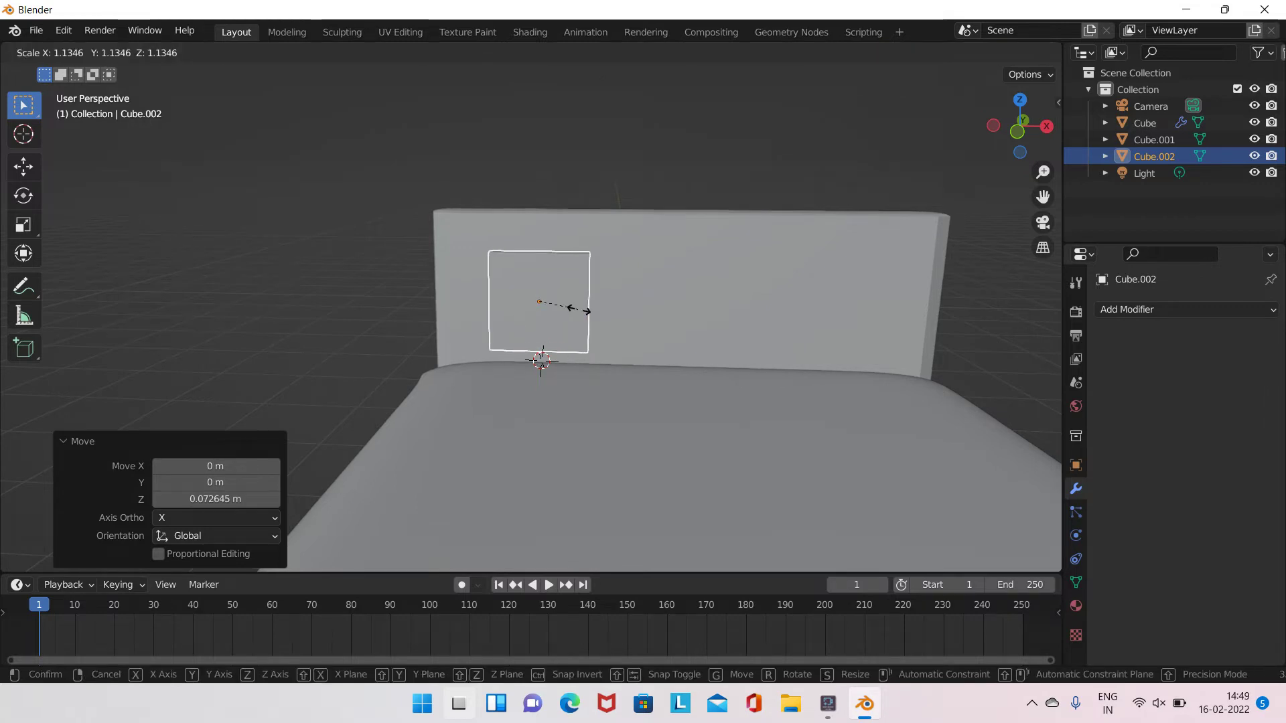
click(580, 311)
key(g)
key(z)
click(580, 314)
mouse_move(580, 315)
middle_down()
mouse_move(375, 314)
mouse_move(726, 331)
mouse_move(536, 328)
middle_up()
Widen the panel to 1.156 on X, thin it to 0.531 on Y, and enter Edit Mode
key(s)
key(x)
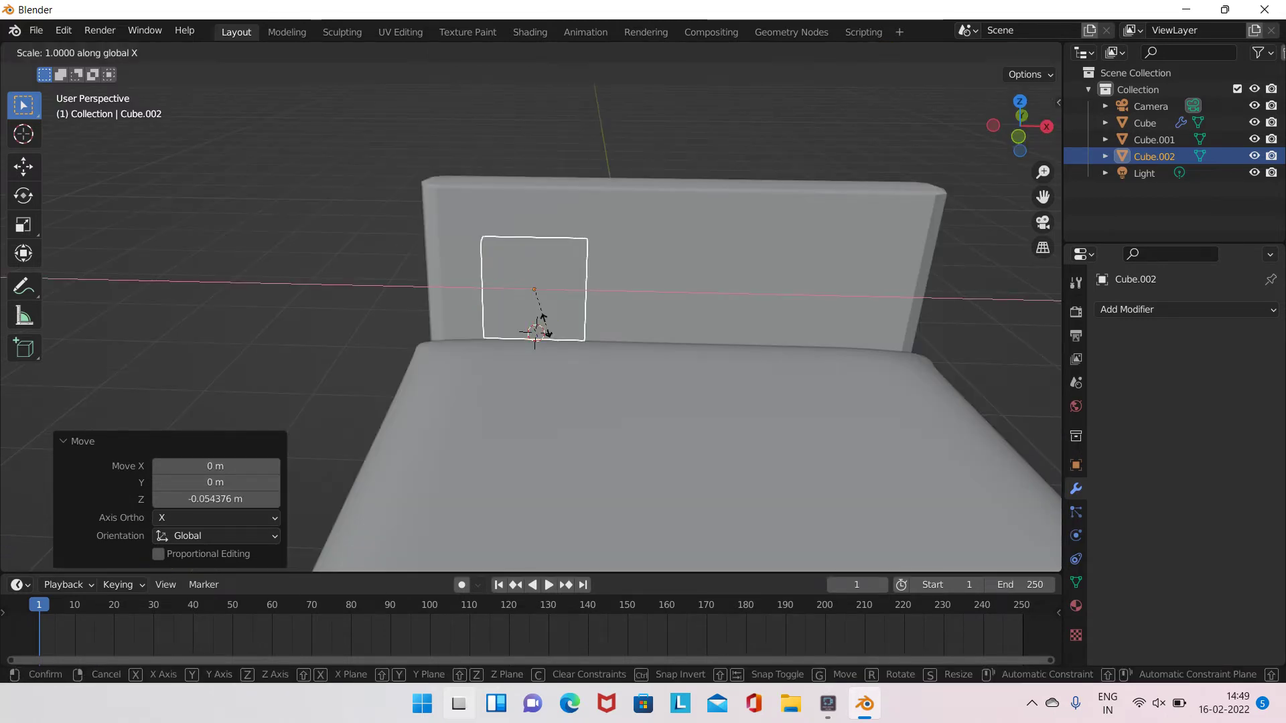
click(600, 321)
mouse_move(583, 310)
middle_down()
mouse_move(776, 301)
mouse_move(480, 276)
middle_up()
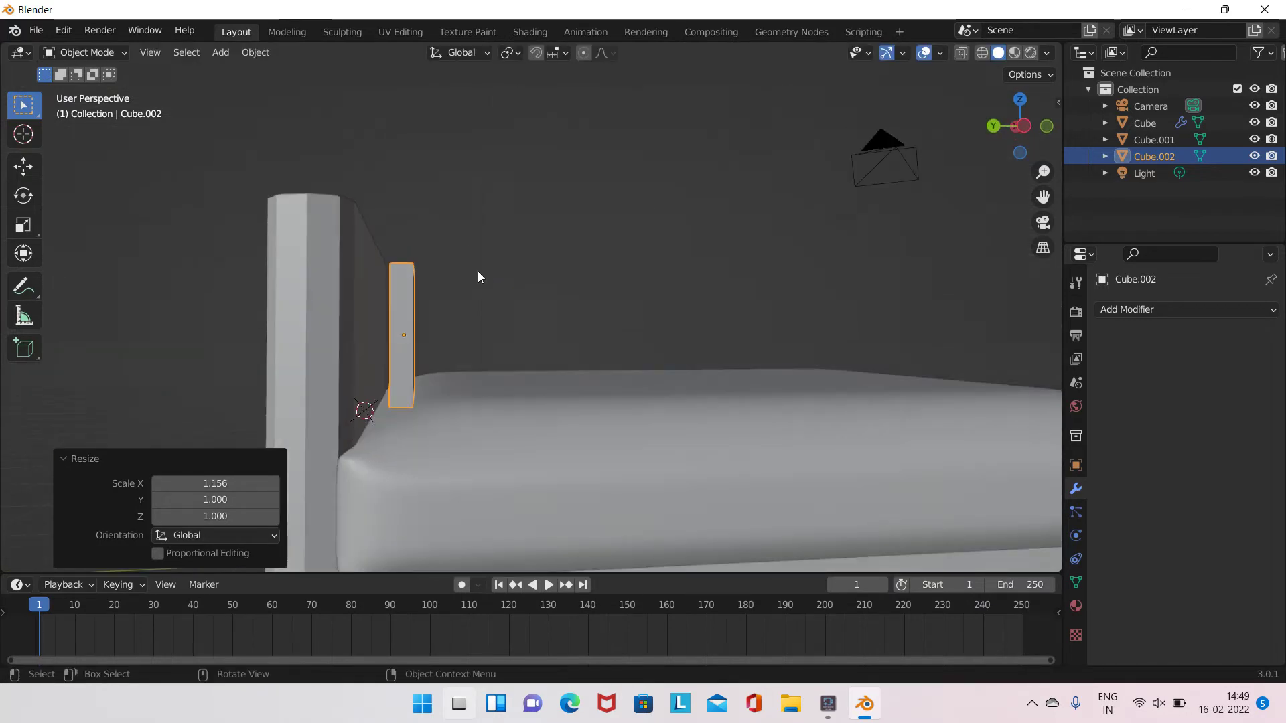
key(s)
key(y)
click(410, 329)
mouse_move(410, 329)
middle_down()
mouse_move(340, 367)
mouse_move(508, 374)
middle_up()
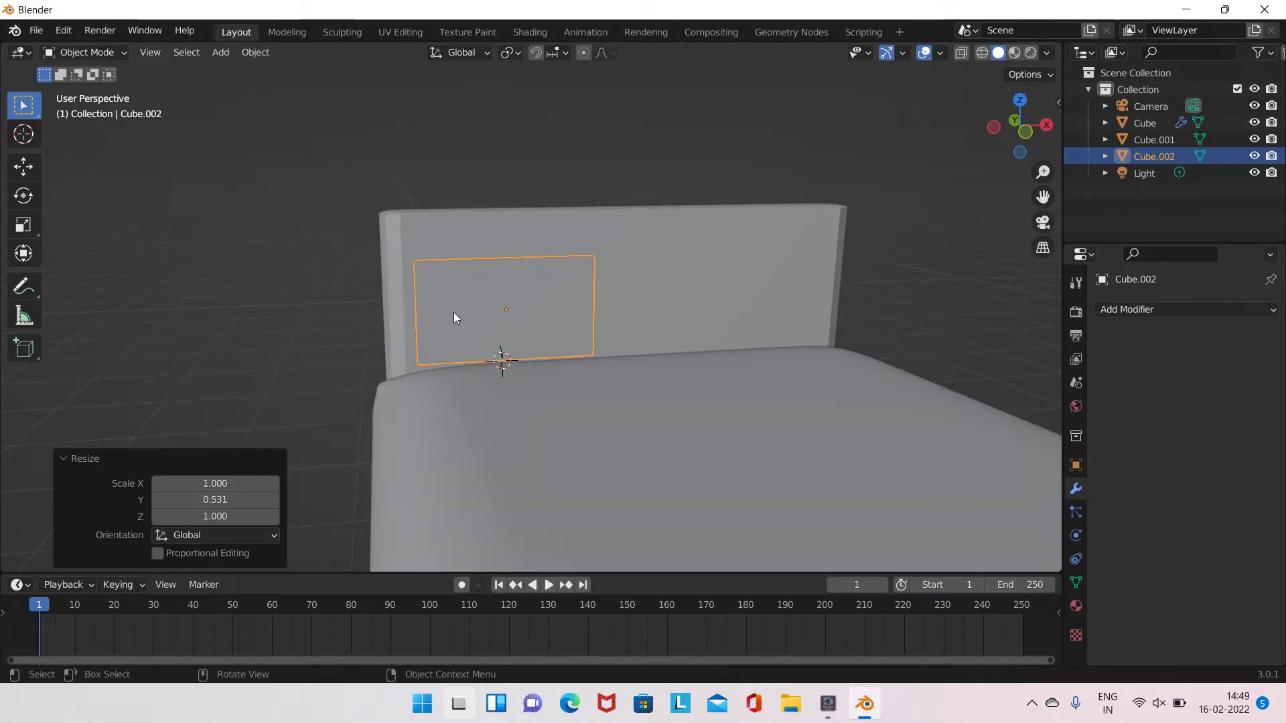
key(Tab)
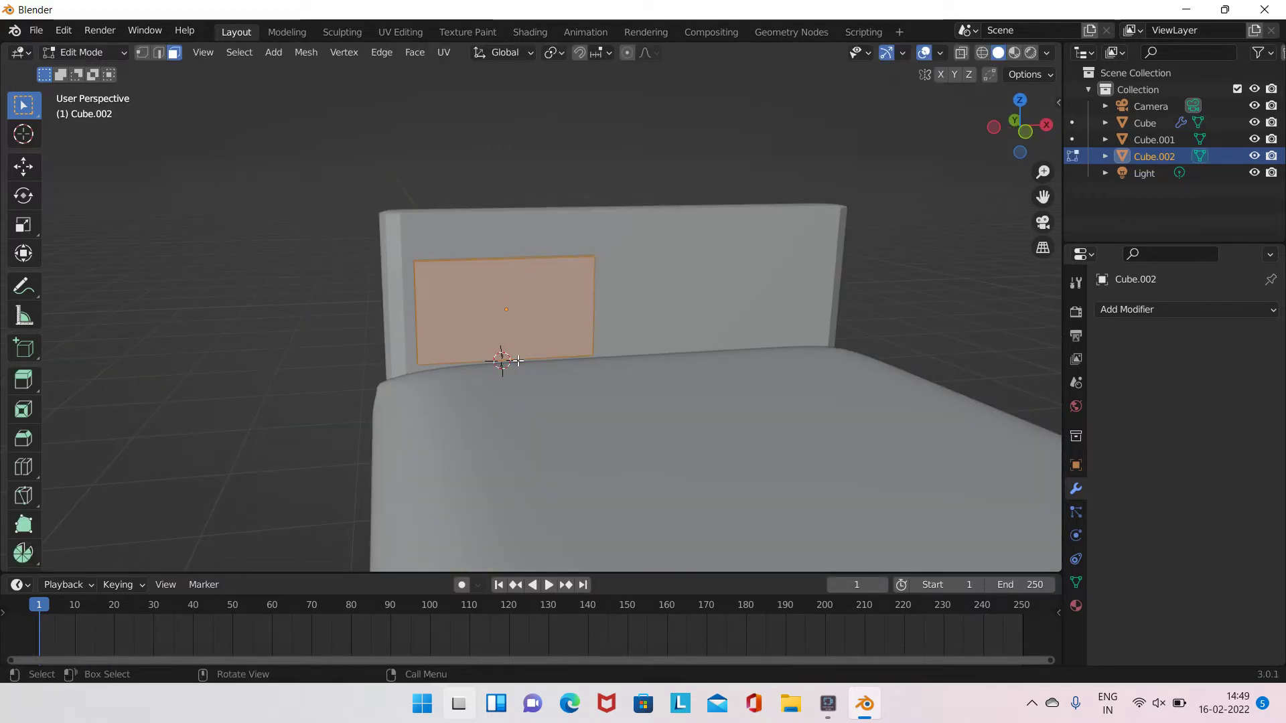
Lower the panel's selected face slightly along Z
scroll(518, 361, up, 2)
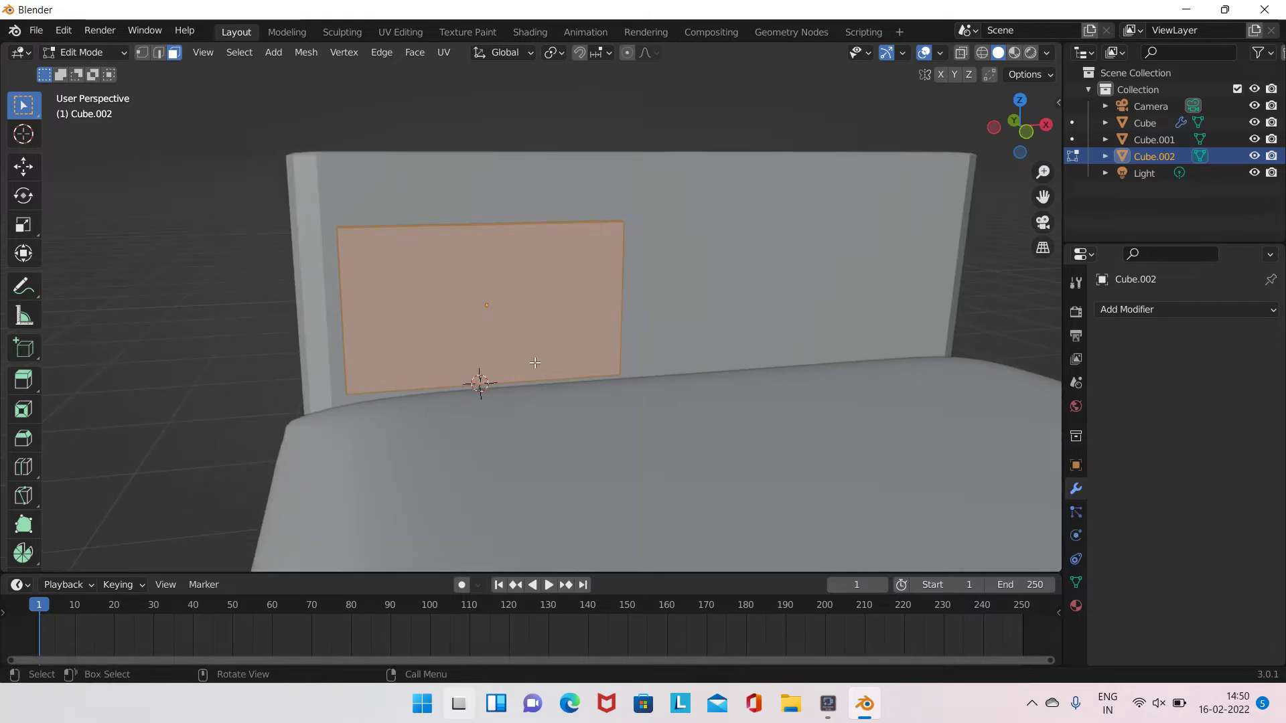
key(g)
key(z)
click(529, 362)
Subdivide the panel with 25 cuts, deselect, and return to Object Mode
right_click(531, 359)
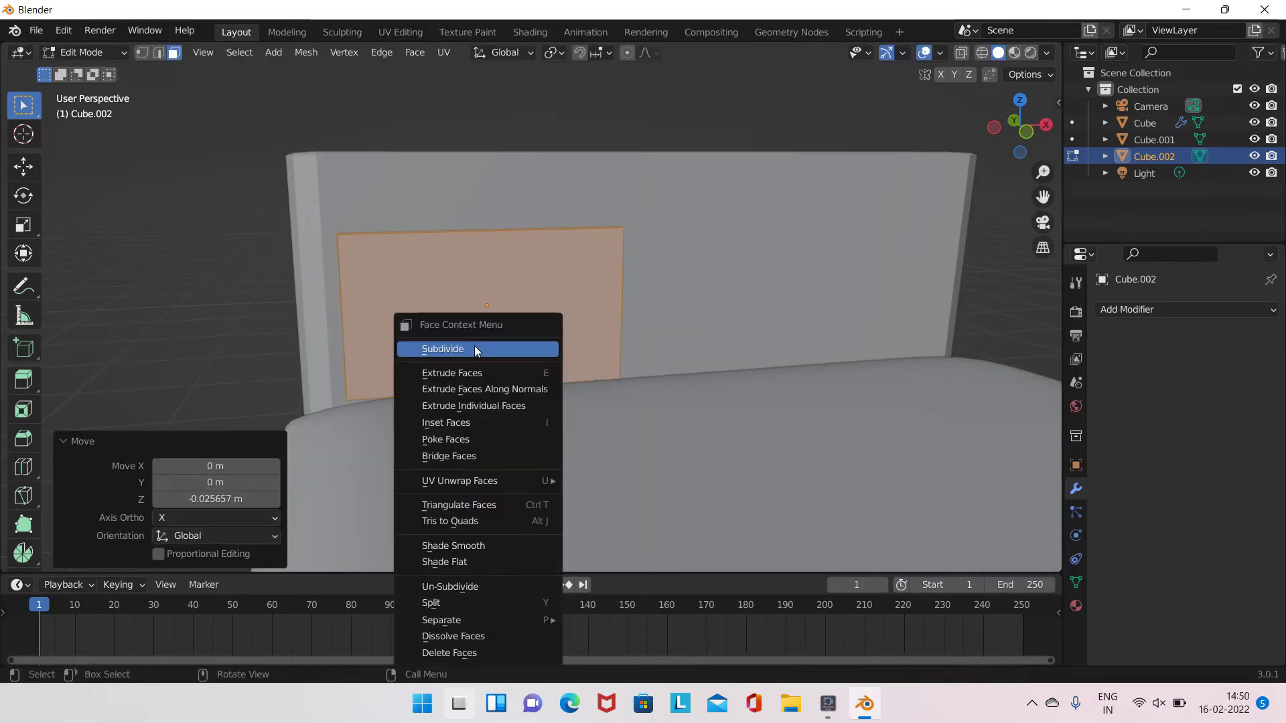
click(474, 346)
click(247, 442)
text(25)
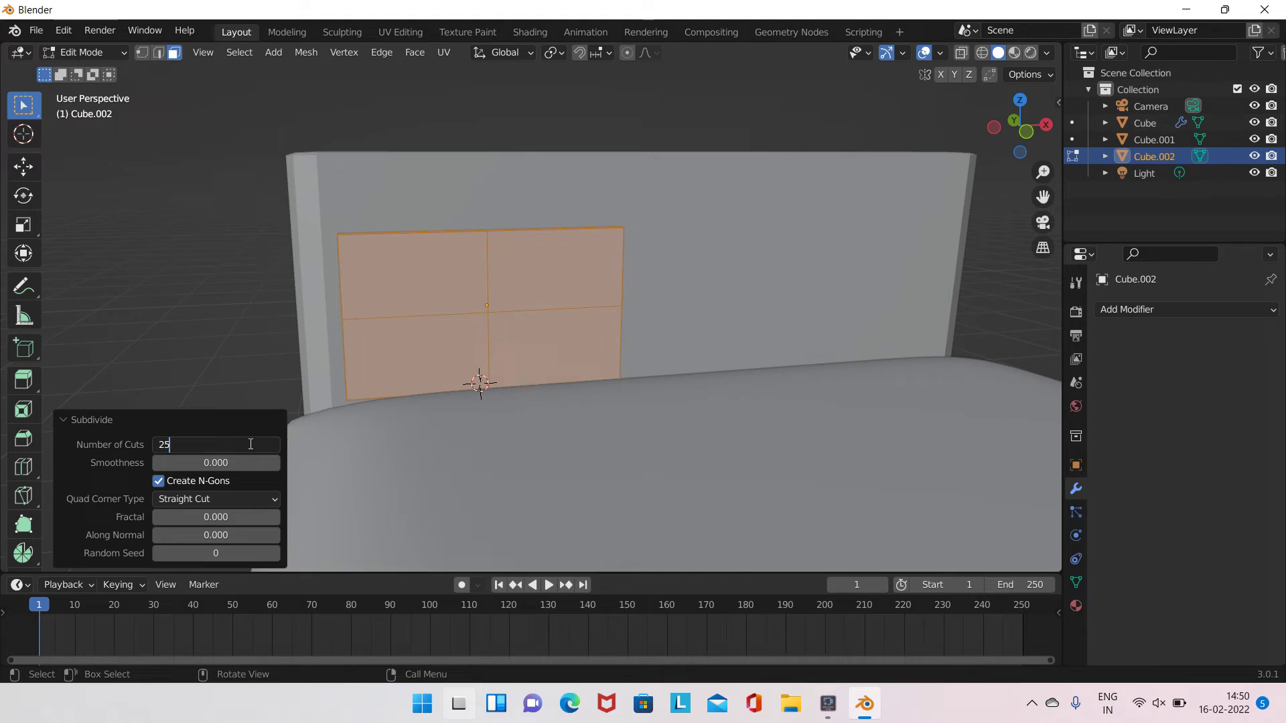
key(Return)
click(575, 358)
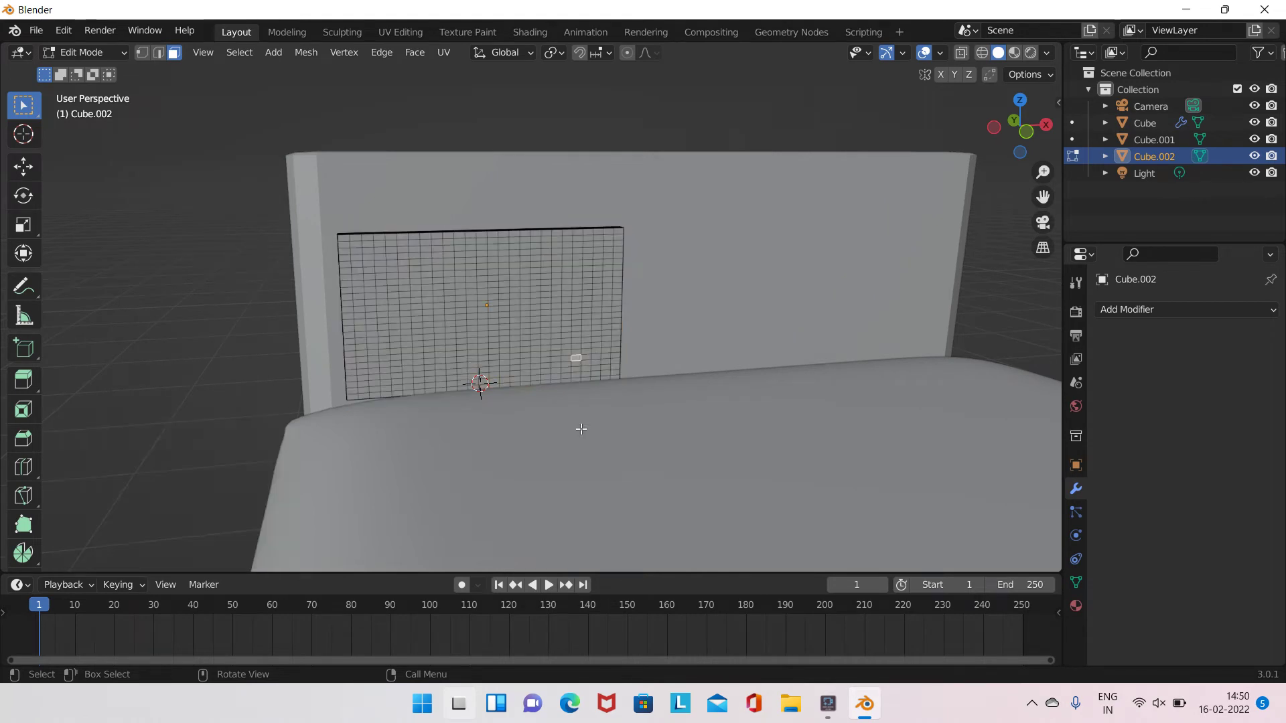
key(Tab)
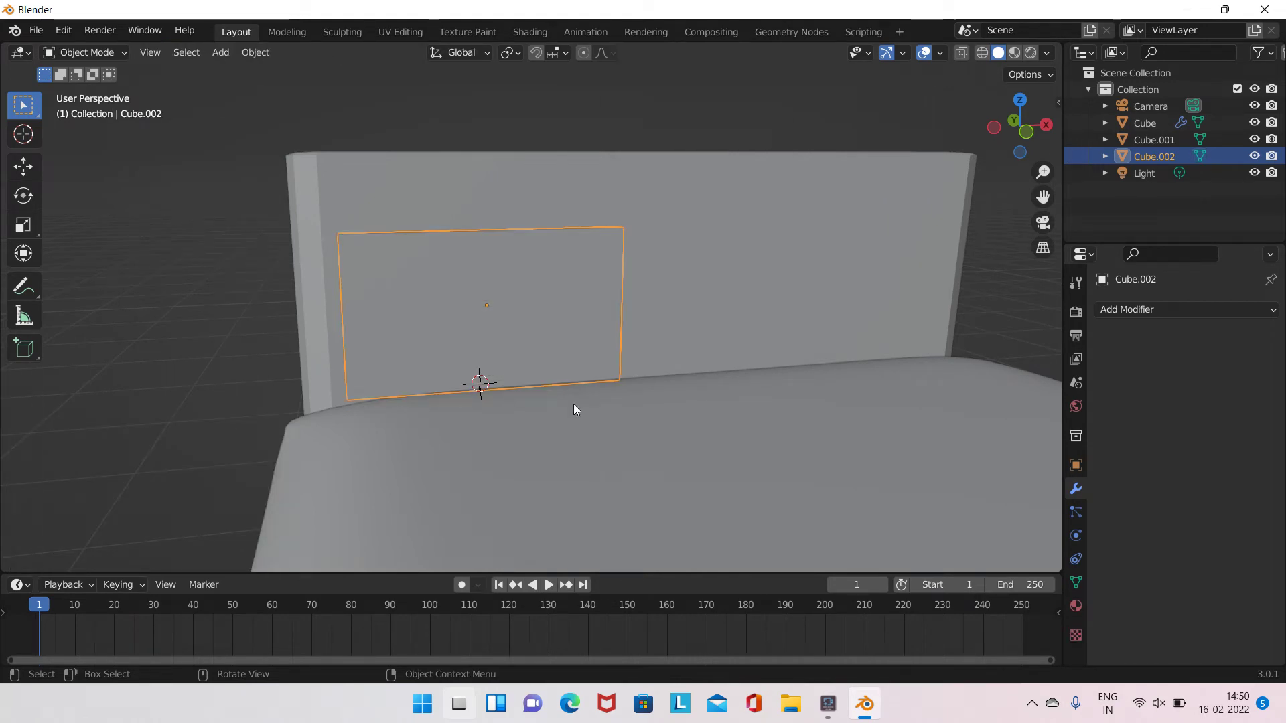
click(1076, 535)
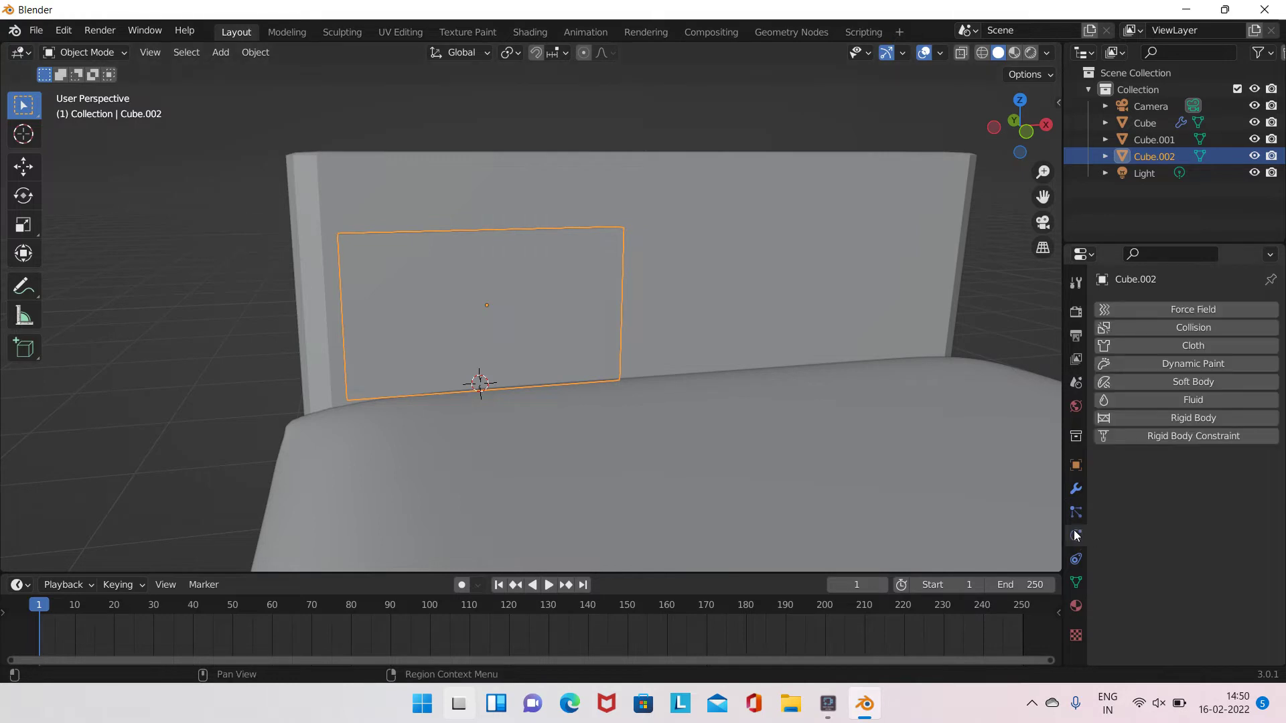
Add a Subdivision Surface modifier to the pillow panel
click(1076, 489)
click(1191, 309)
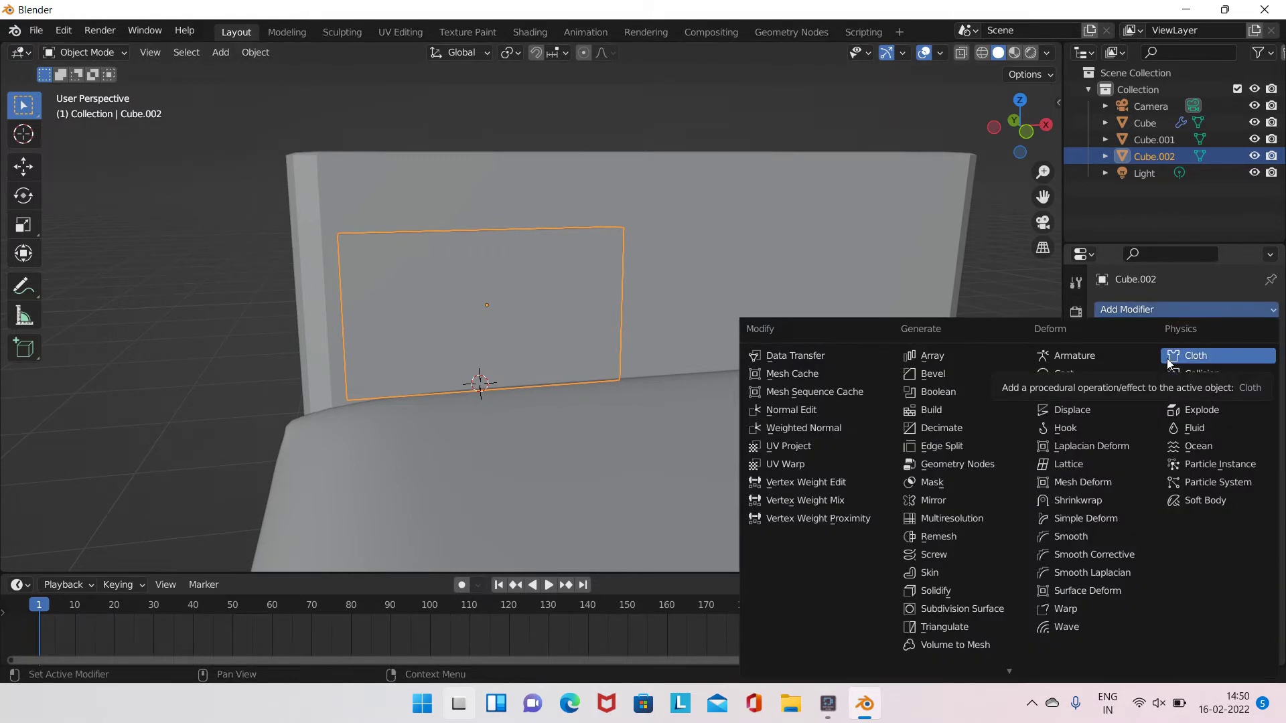
click(991, 608)
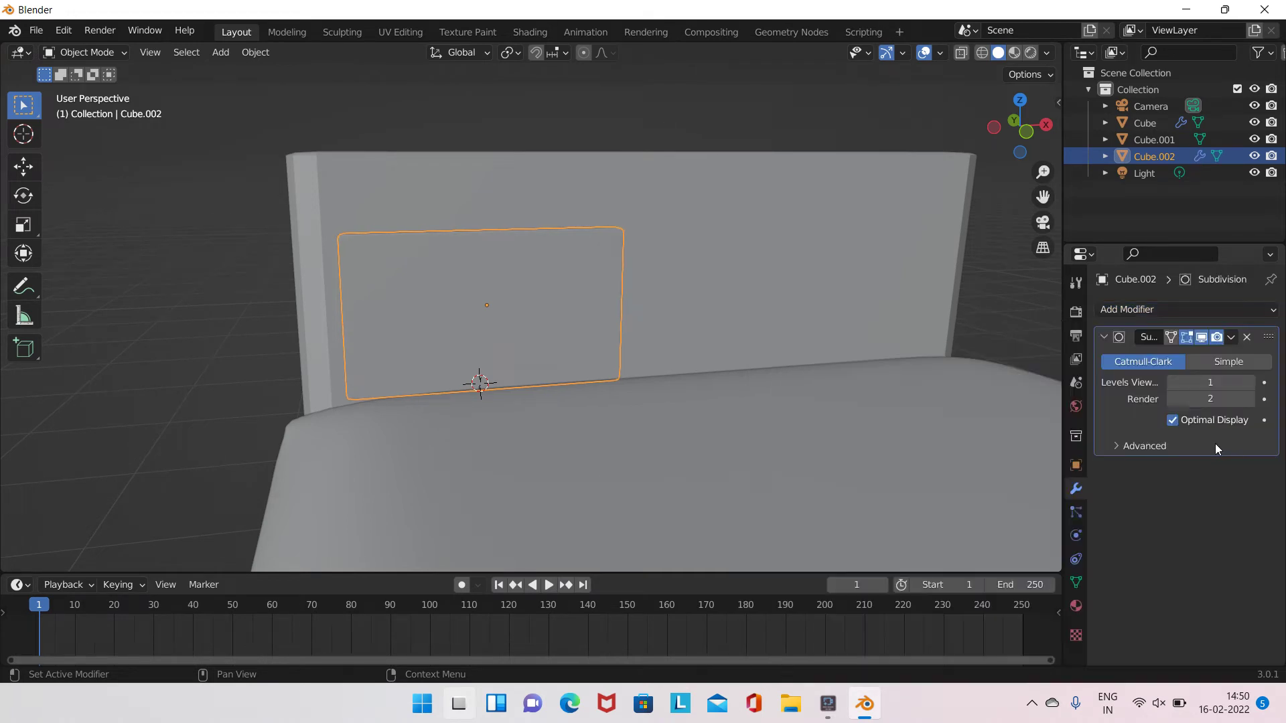
middle_drag(685, 332, 673, 331)
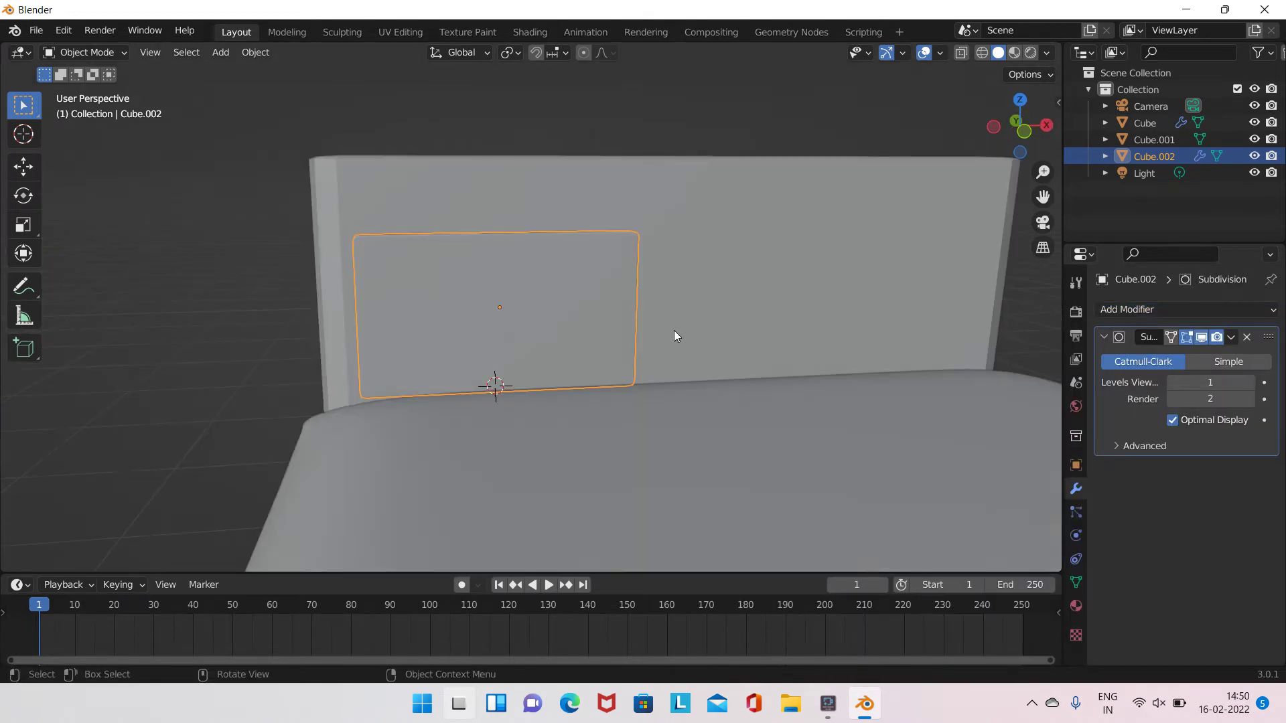
Enable Cloth physics on the panel with Pressure 5 and Gravity weight 0
click(1075, 535)
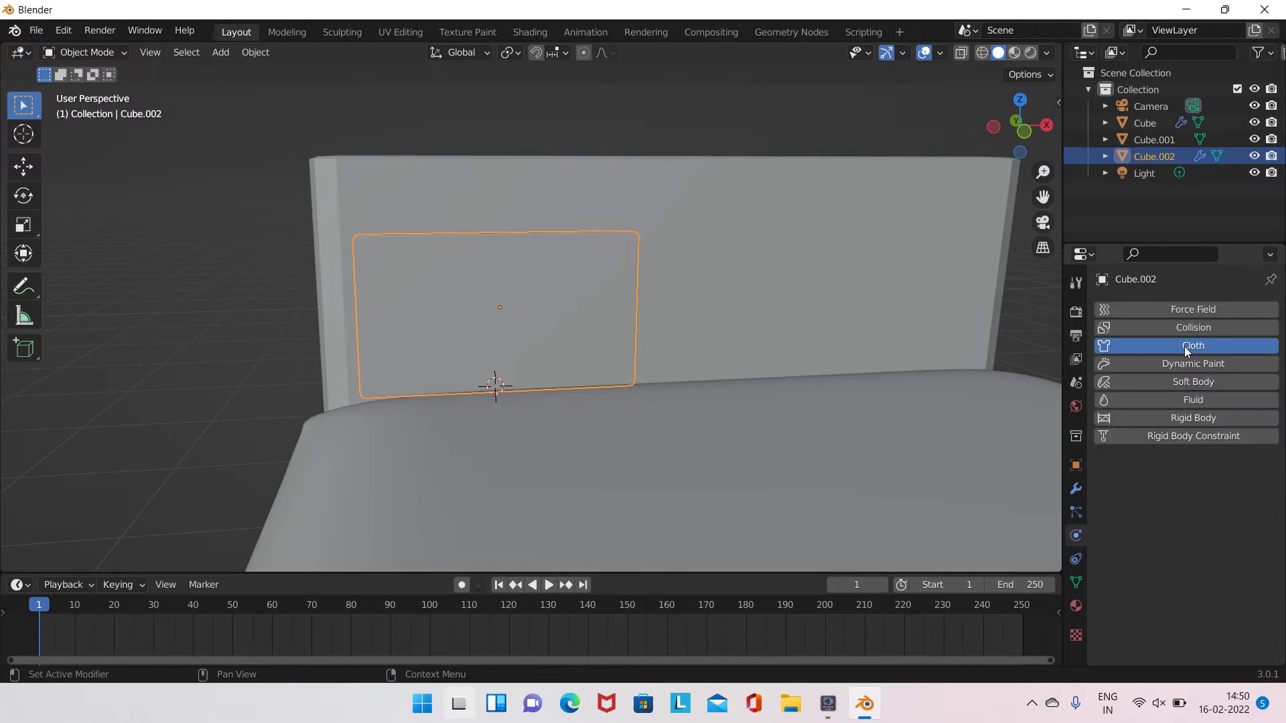
click(1184, 347)
scroll(1143, 540, down, 5)
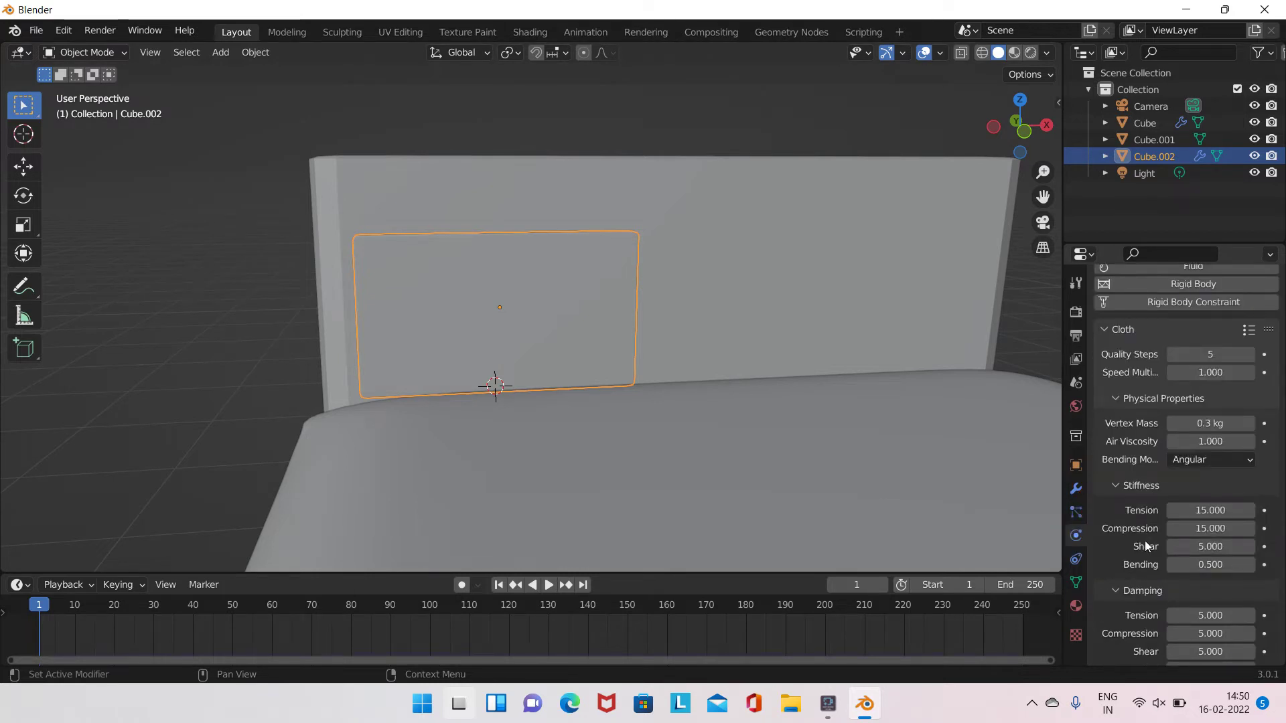
scroll(1144, 540, down, 5)
scroll(1160, 539, down, 5)
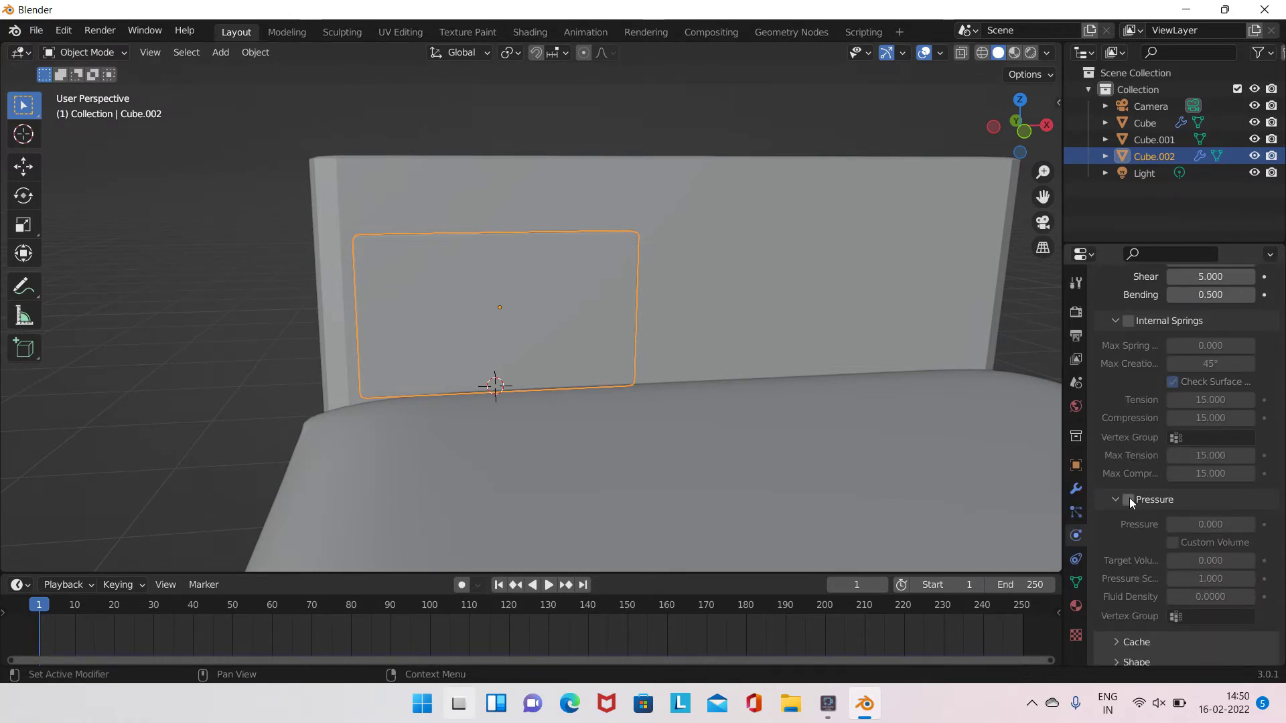
scroll(1160, 539, down, 2)
click(1129, 418)
click(1205, 444)
text(5)
key(Return)
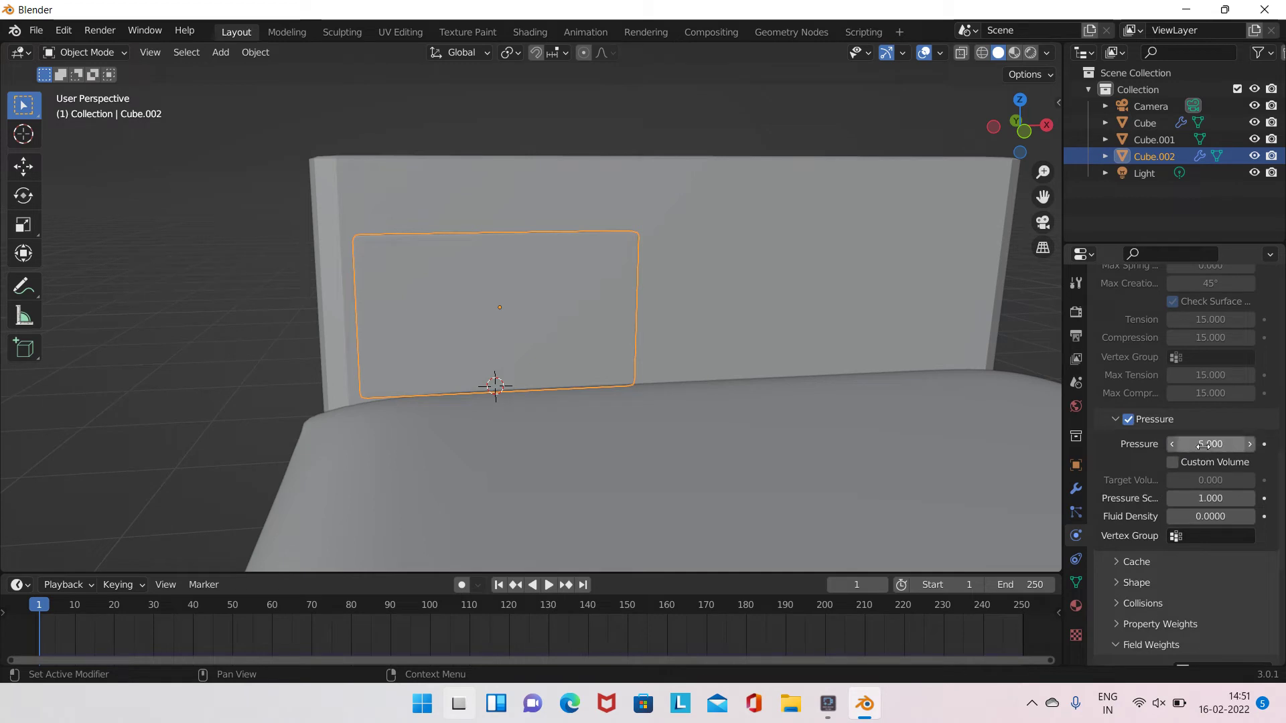
scroll(1202, 495, down, 6)
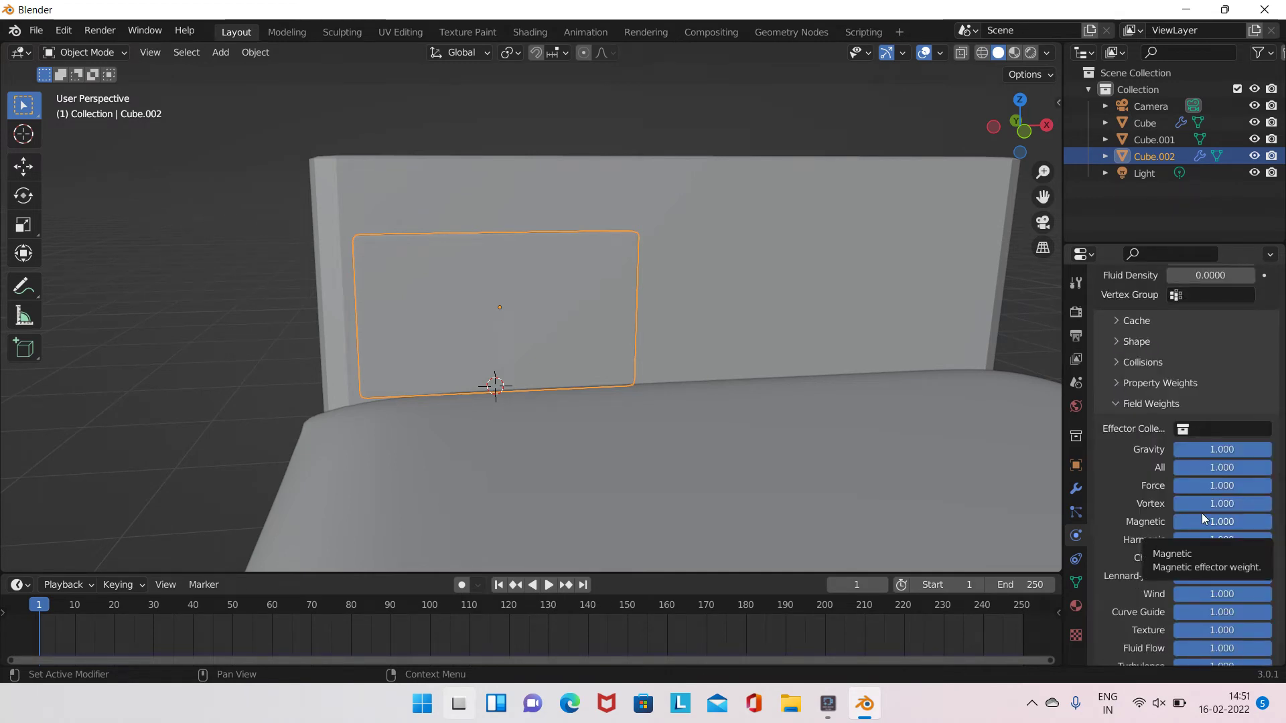
drag(1249, 449, 1178, 449)
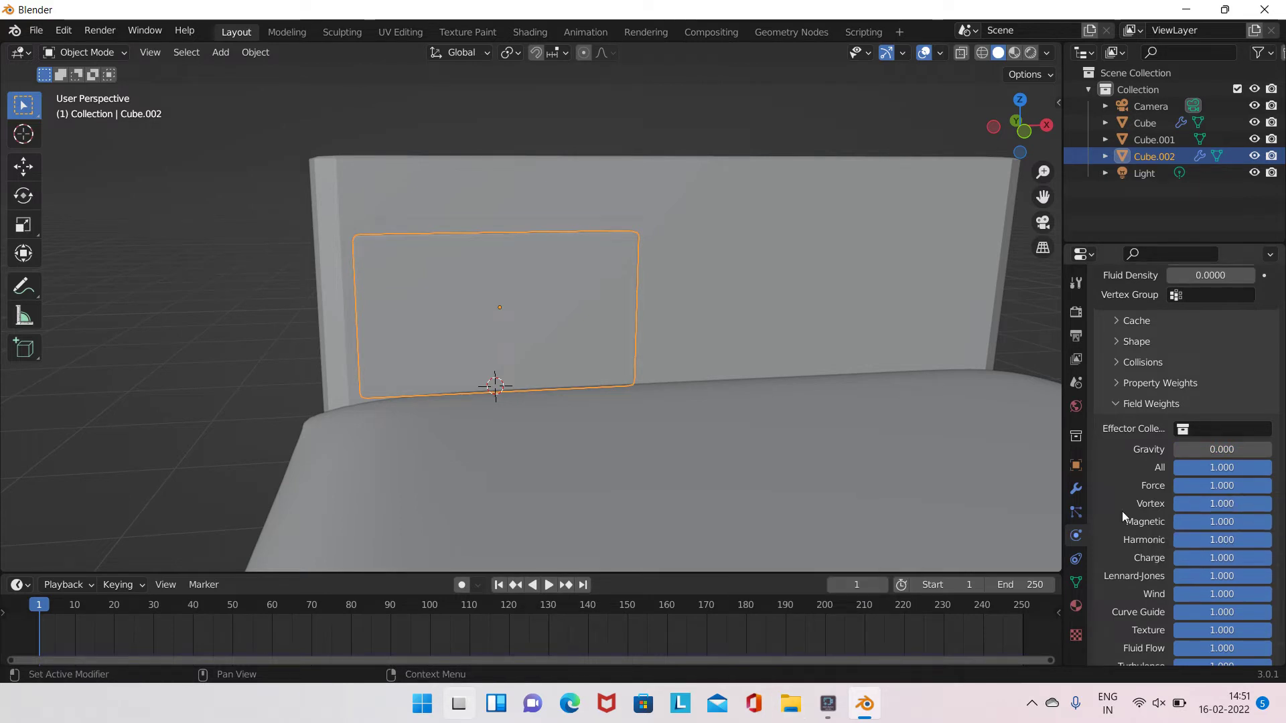
Play the cloth simulation until the pillow puffs up, then stop playback
middle_drag(554, 304, 549, 391)
key(space)
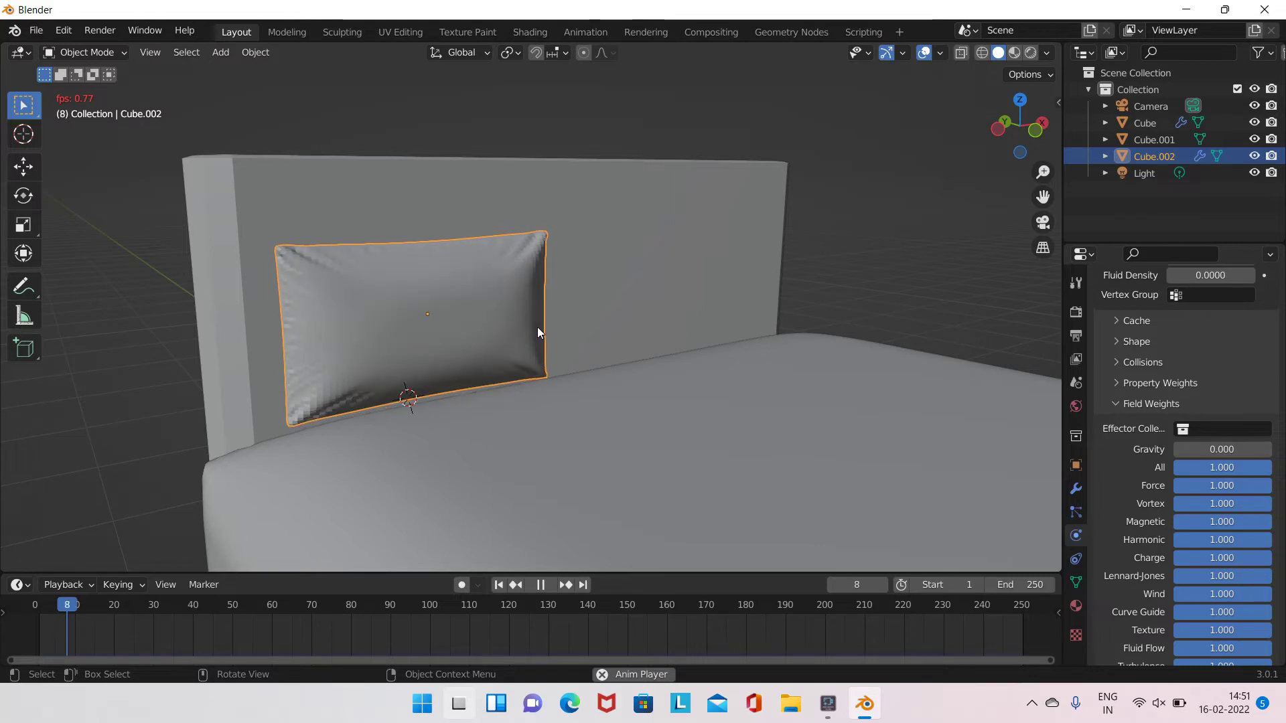
key(space)
mouse_move(537, 327)
middle_down()
mouse_move(669, 322)
mouse_move(514, 327)
middle_up()
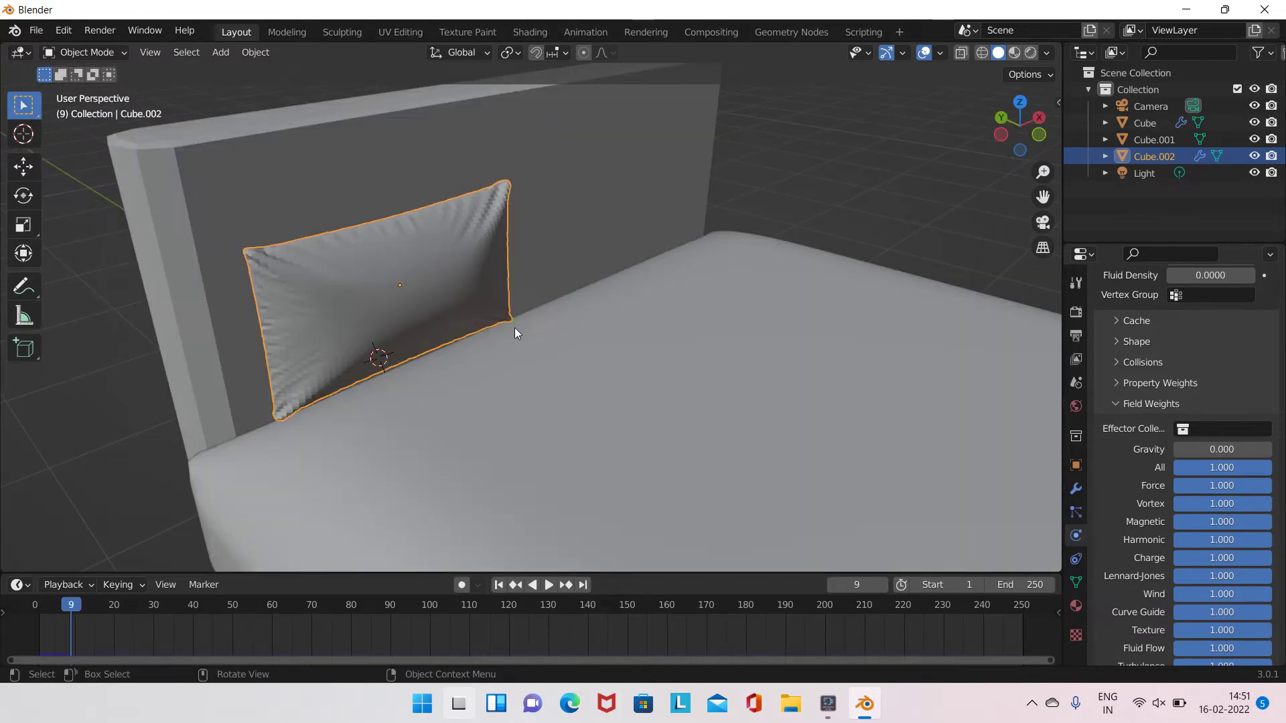
Apply the Subdivision and Cloth modifiers to keep the inflated pillow shape
click(1076, 406)
click(1075, 489)
click(1231, 337)
click(1154, 356)
click(1230, 337)
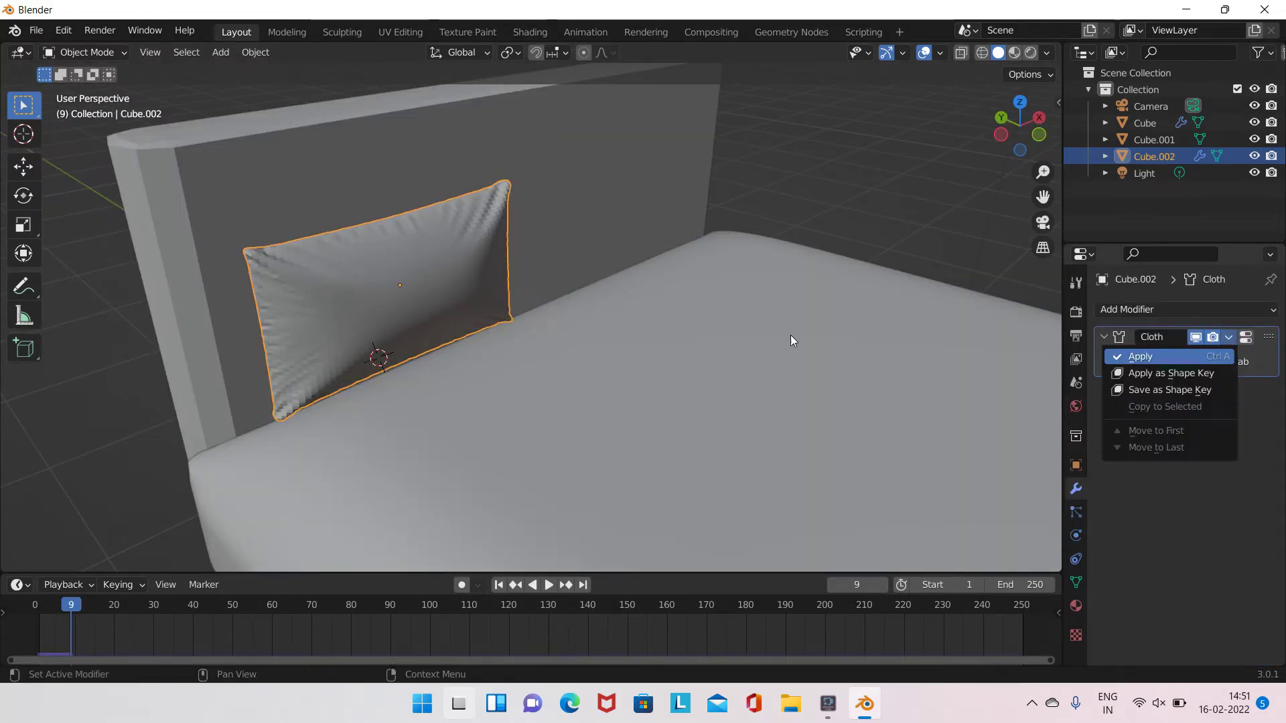
click(1154, 355)
middle_drag(717, 215, 577, 287)
Lower the pillow slightly along Z onto the mattress
key(g)
key(z)
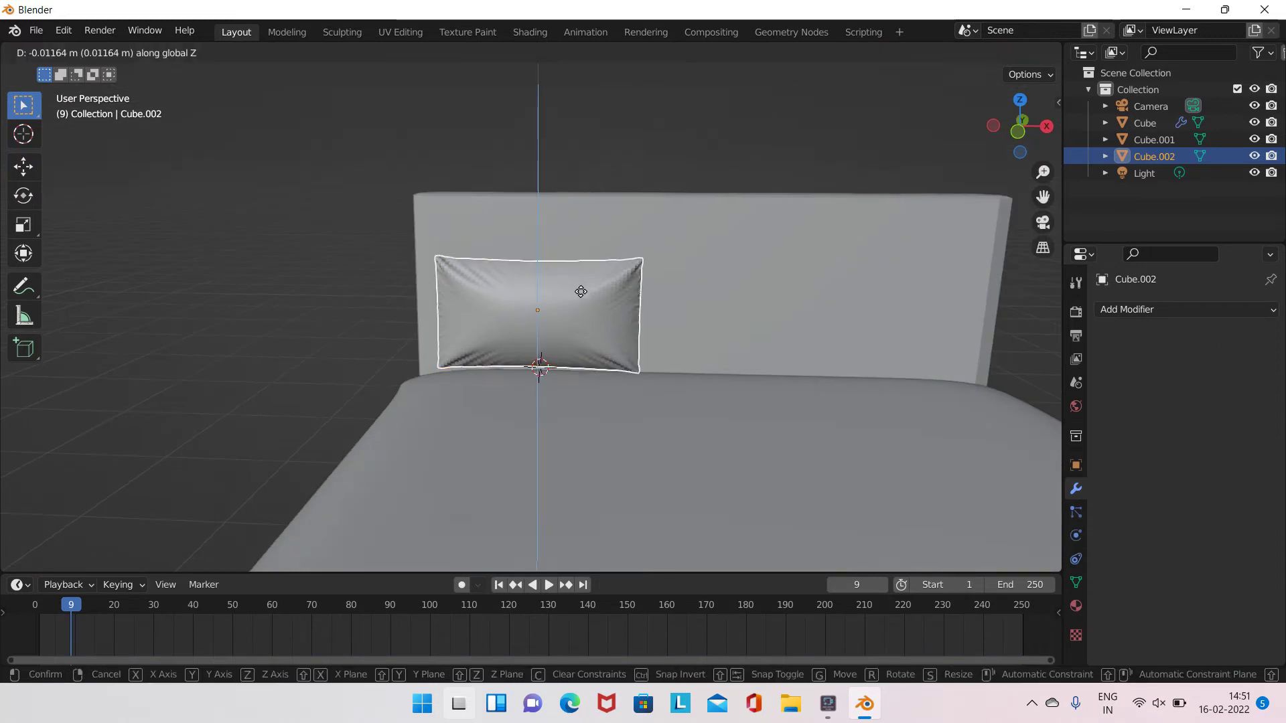
click(577, 298)
mouse_move(717, 310)
middle_down()
mouse_move(431, 312)
mouse_move(536, 313)
middle_up()
key(r)
right_click(403, 308)
Duplicate the pillow sideways along X to place a second pillow beside it
key(shift+d)
key(x)
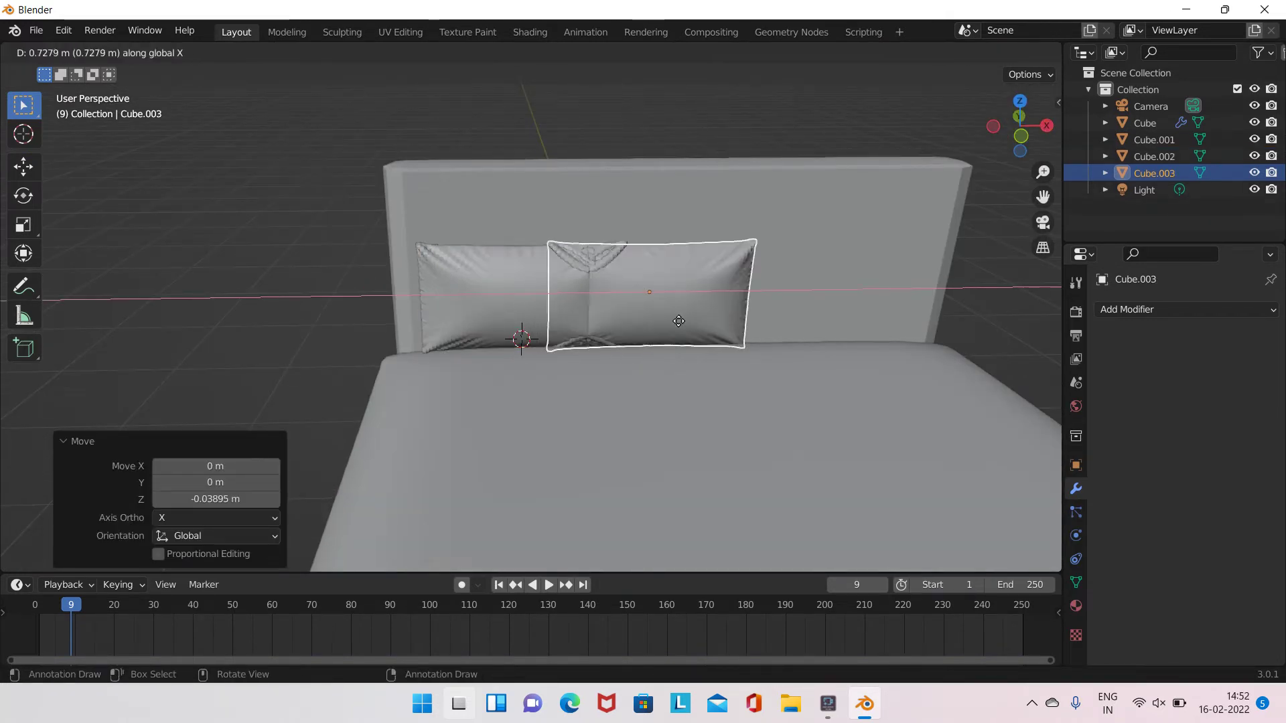
click(693, 304)
mouse_move(693, 304)
middle_down()
mouse_move(359, 375)
mouse_move(373, 361)
middle_up()
Tilt both pillows back about X by -18.3° against the headboard
click(359, 375)
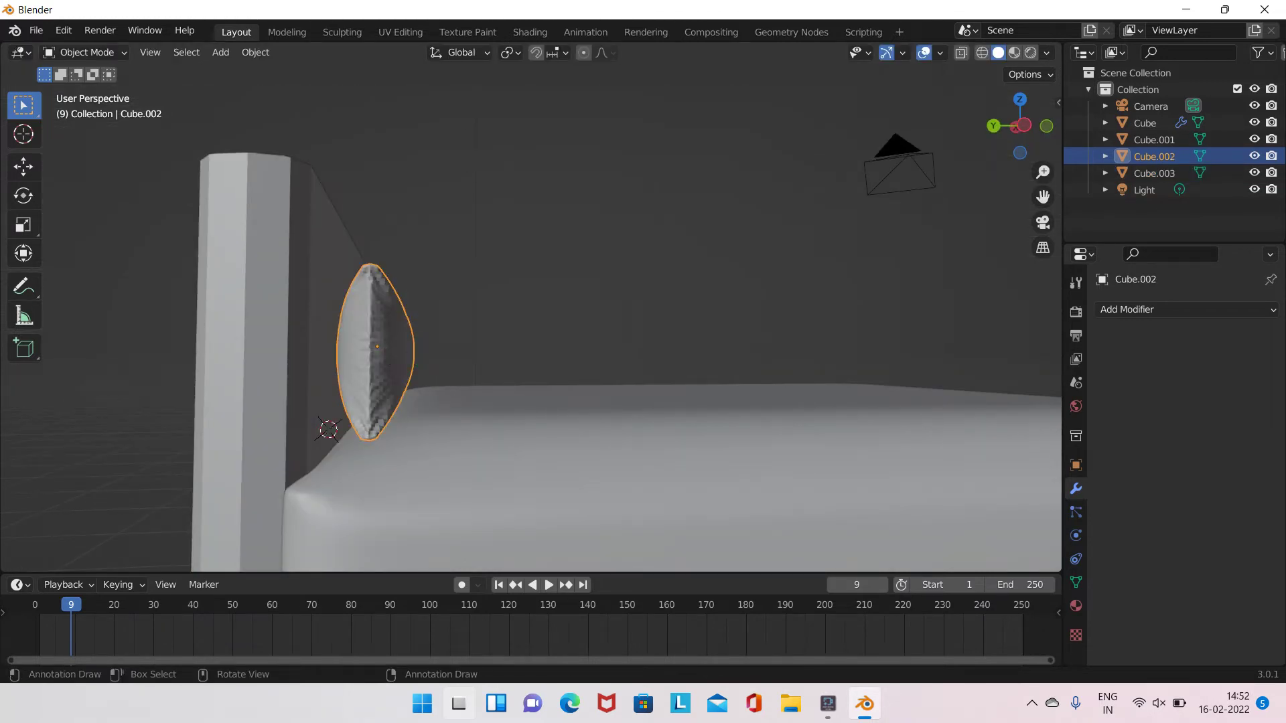
key(r)
key(x)
click(415, 335)
middle_drag(415, 334, 521, 316)
click(556, 270)
key(r)
key(x)
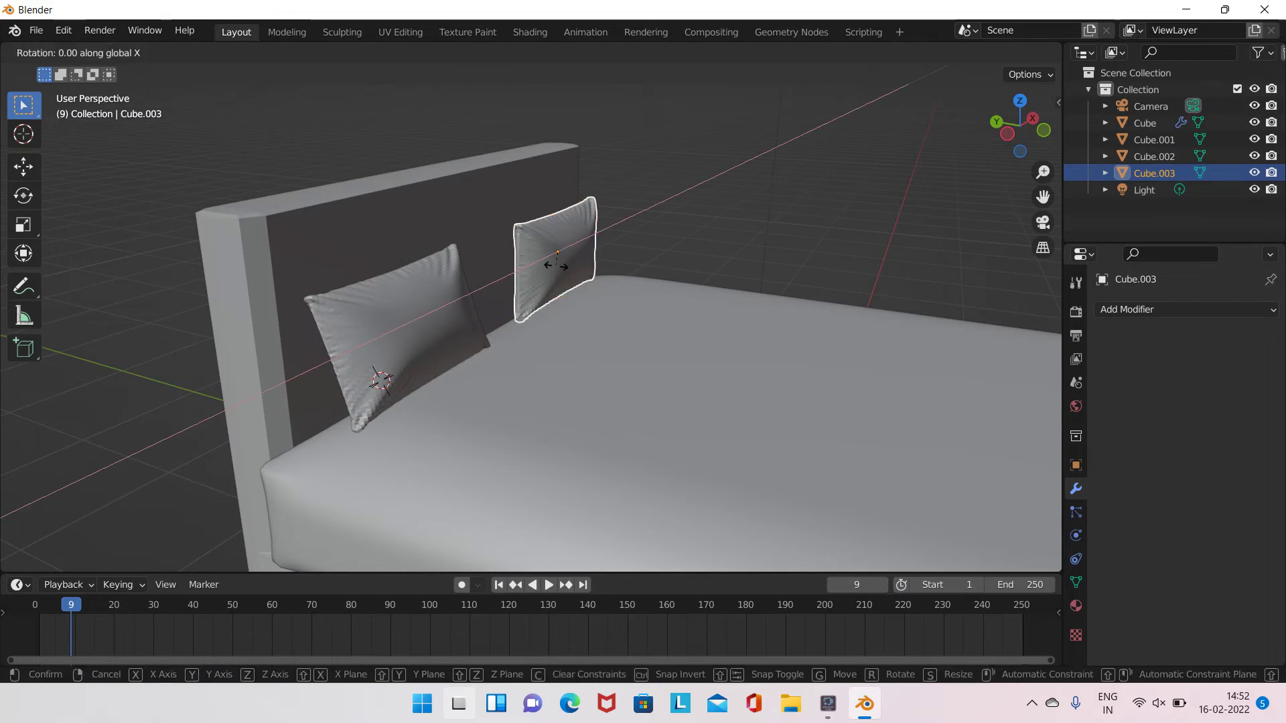
click(556, 268)
mouse_move(556, 268)
middle_down()
mouse_move(431, 255)
mouse_move(577, 271)
mouse_move(457, 323)
middle_up()
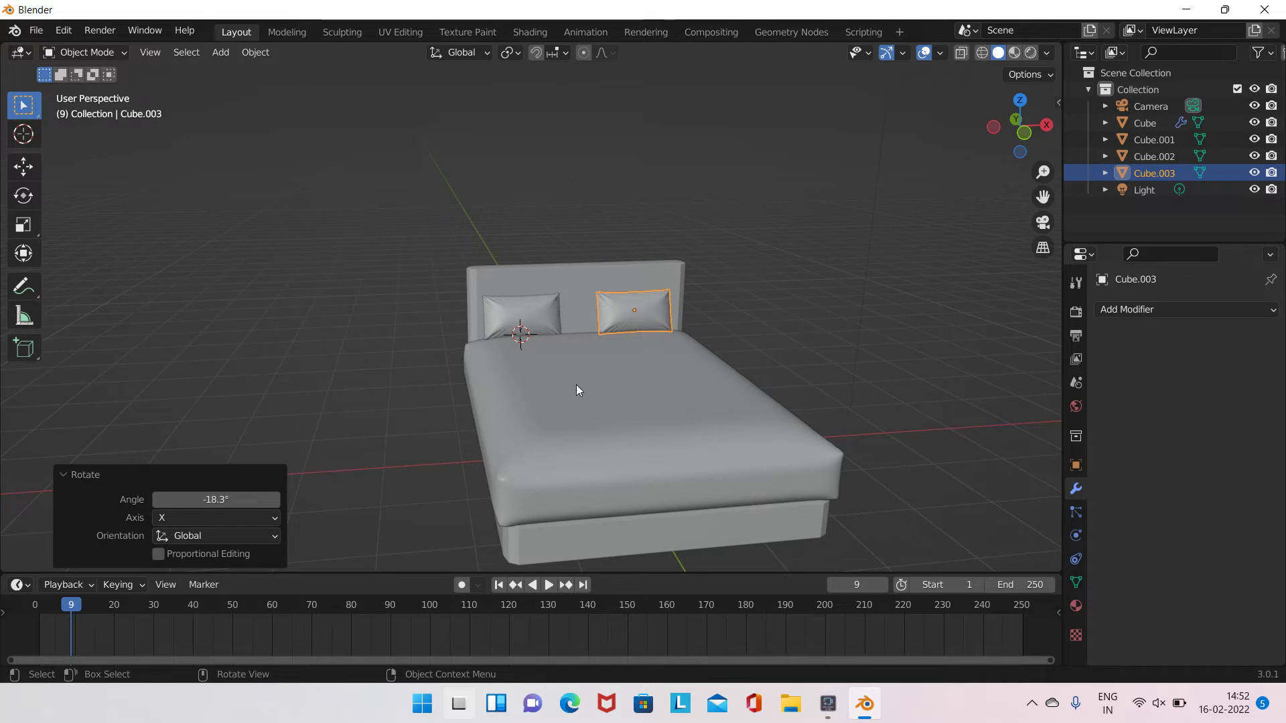
key(KP_7)
mouse_move(595, 416)
middle_down()
mouse_move(631, 488)
mouse_move(622, 468)
middle_up()
Add a plane and raise it along Z above the bed
click(220, 52)
mouse_move(246, 71)
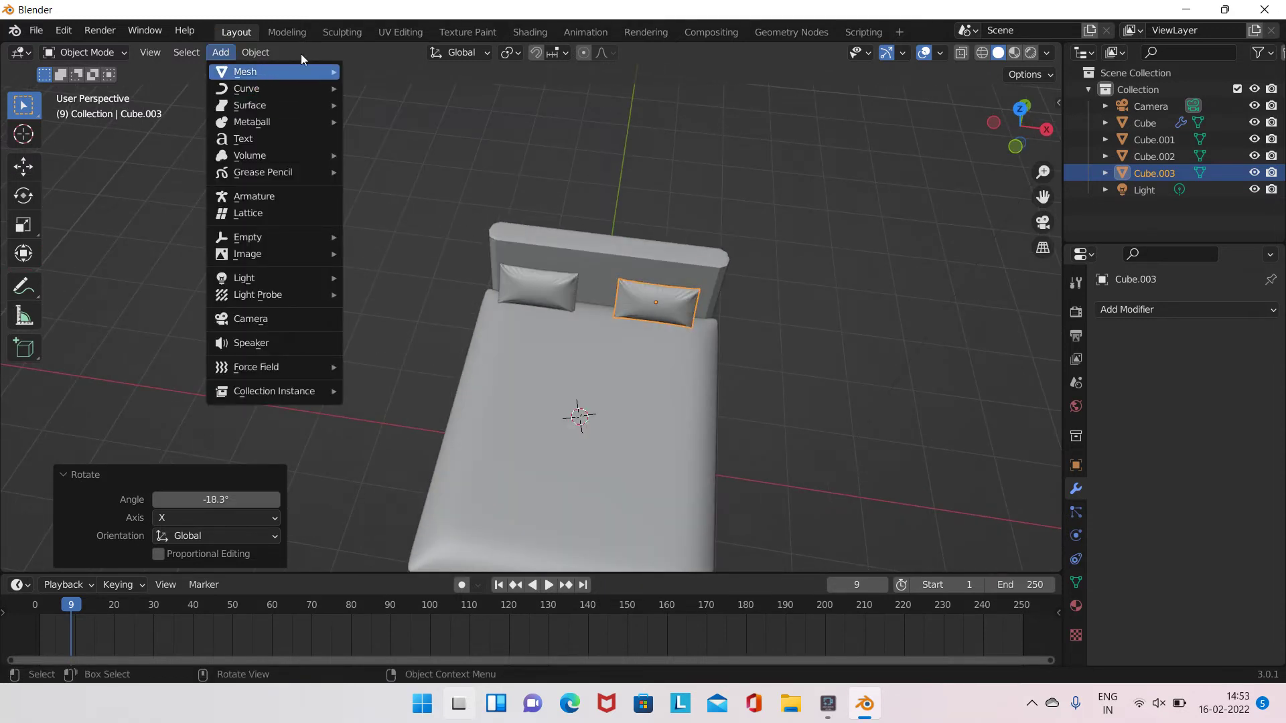
click(393, 75)
middle_drag(597, 421, 616, 365)
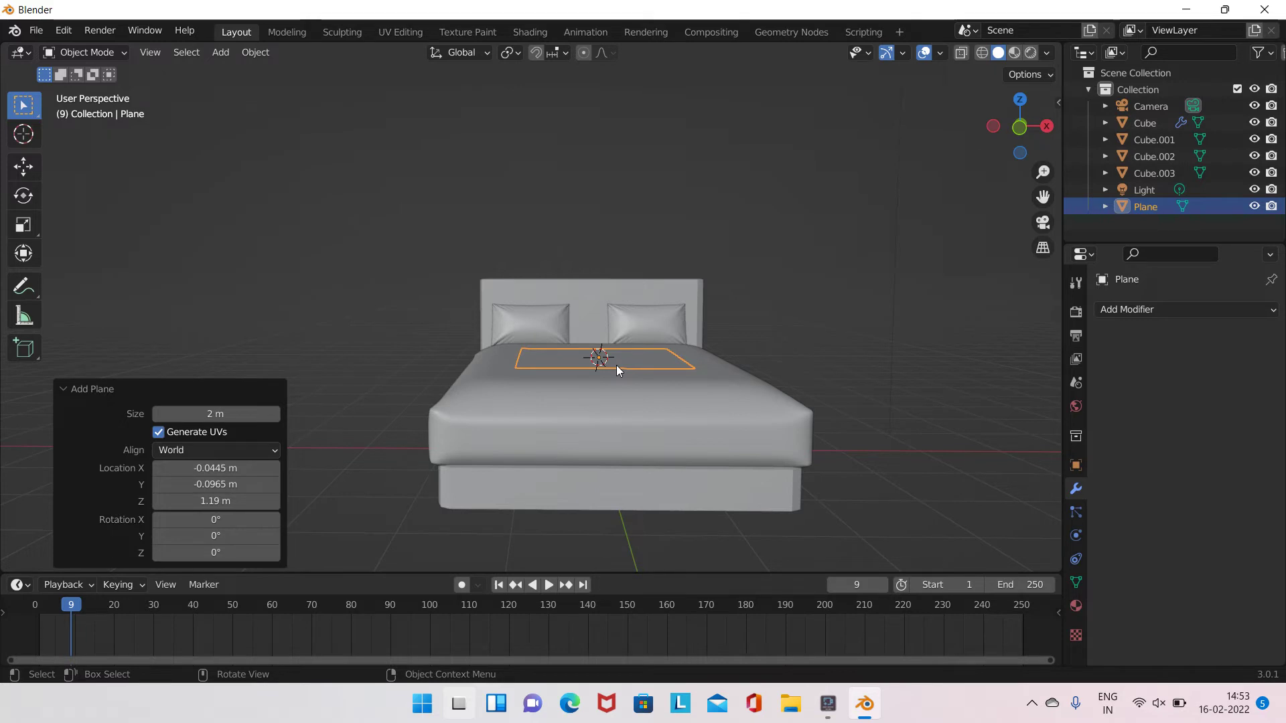
key(g)
key(z)
click(616, 262)
mouse_move(616, 261)
middle_down()
mouse_move(677, 364)
mouse_move(757, 429)
mouse_move(717, 373)
middle_up()
key(KP_7)
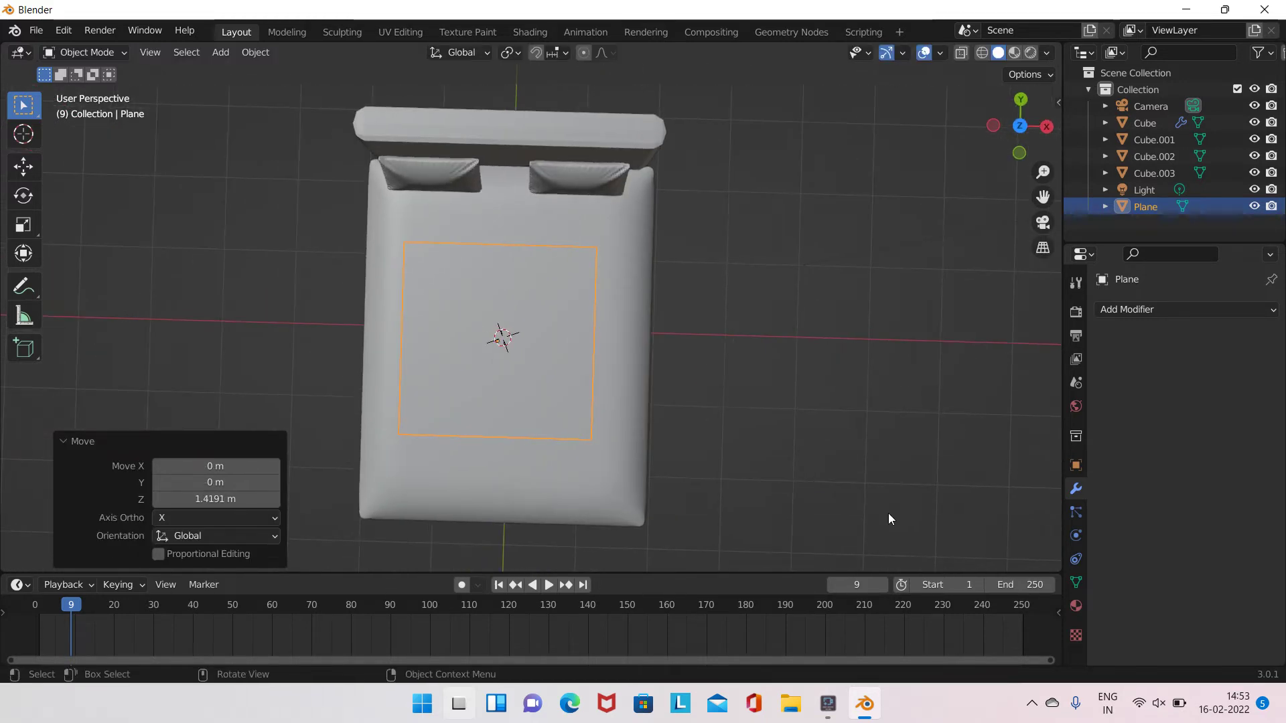
Scale the plane to 1.880 on X and 2.060 on Y to cover the bed
click(728, 392)
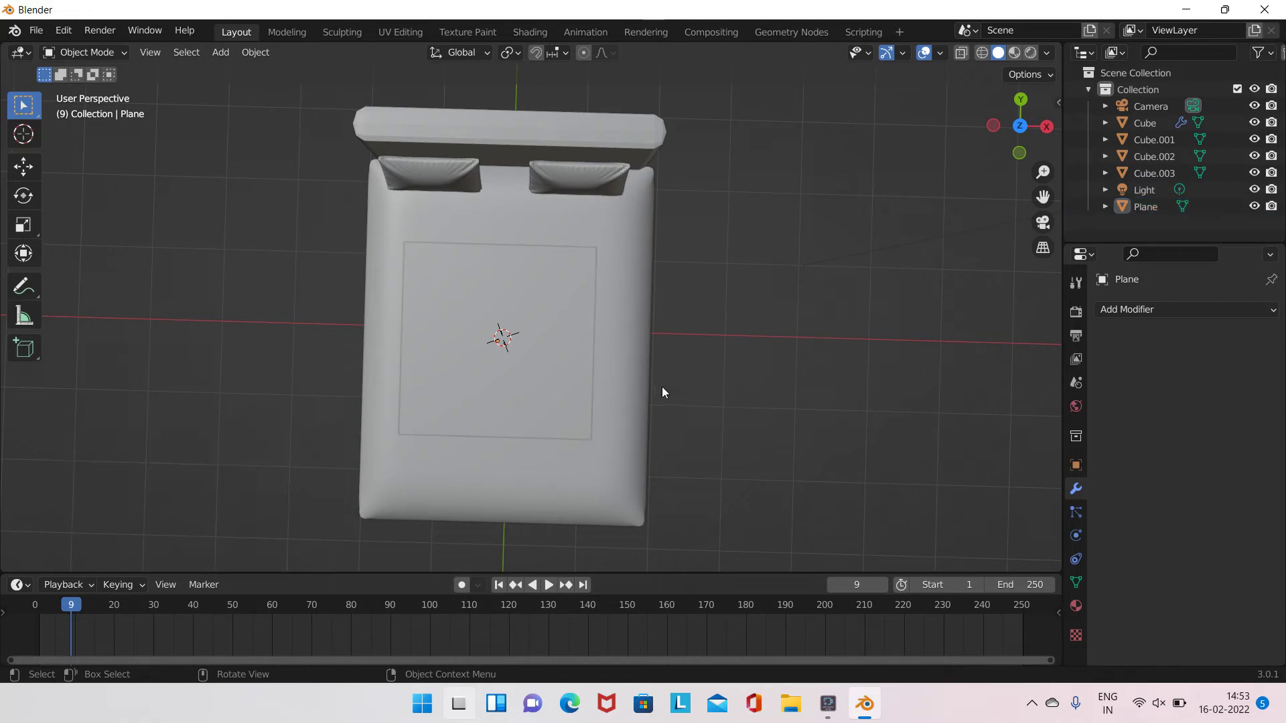
click(566, 359)
middle_drag(565, 359, 672, 434)
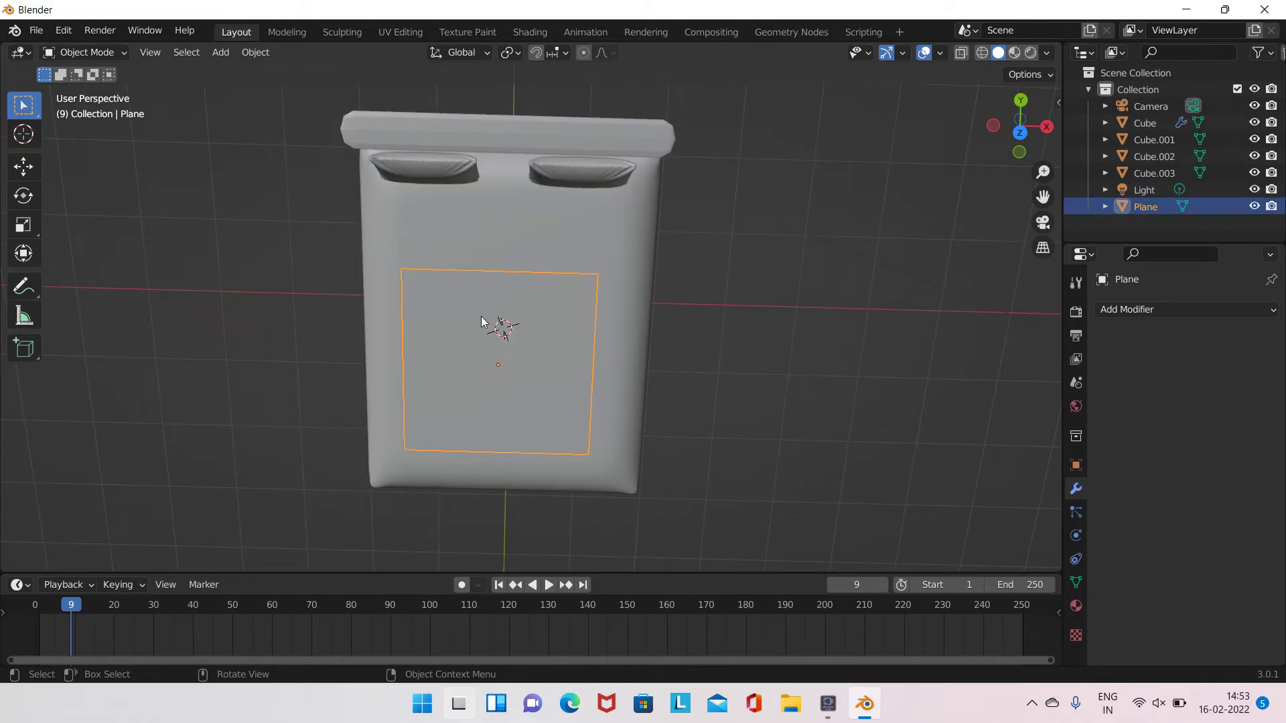
middle_drag(520, 380, 524, 356)
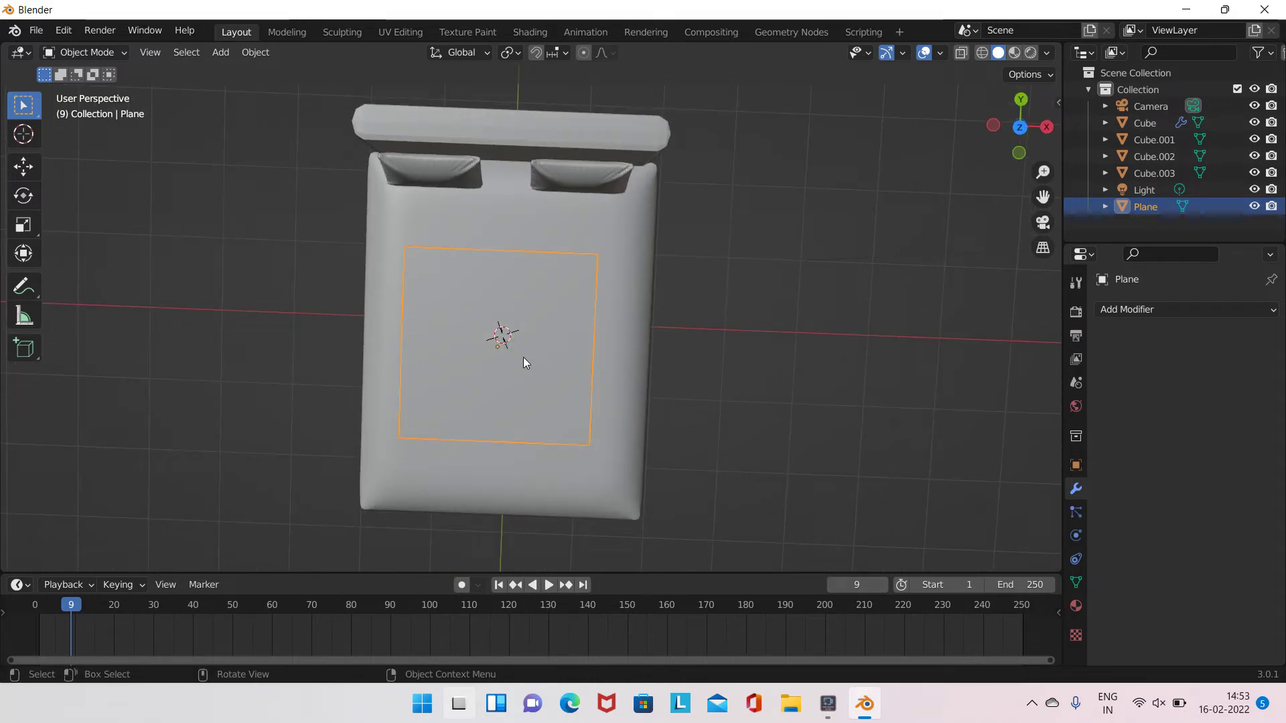
key(s)
key(x)
click(548, 360)
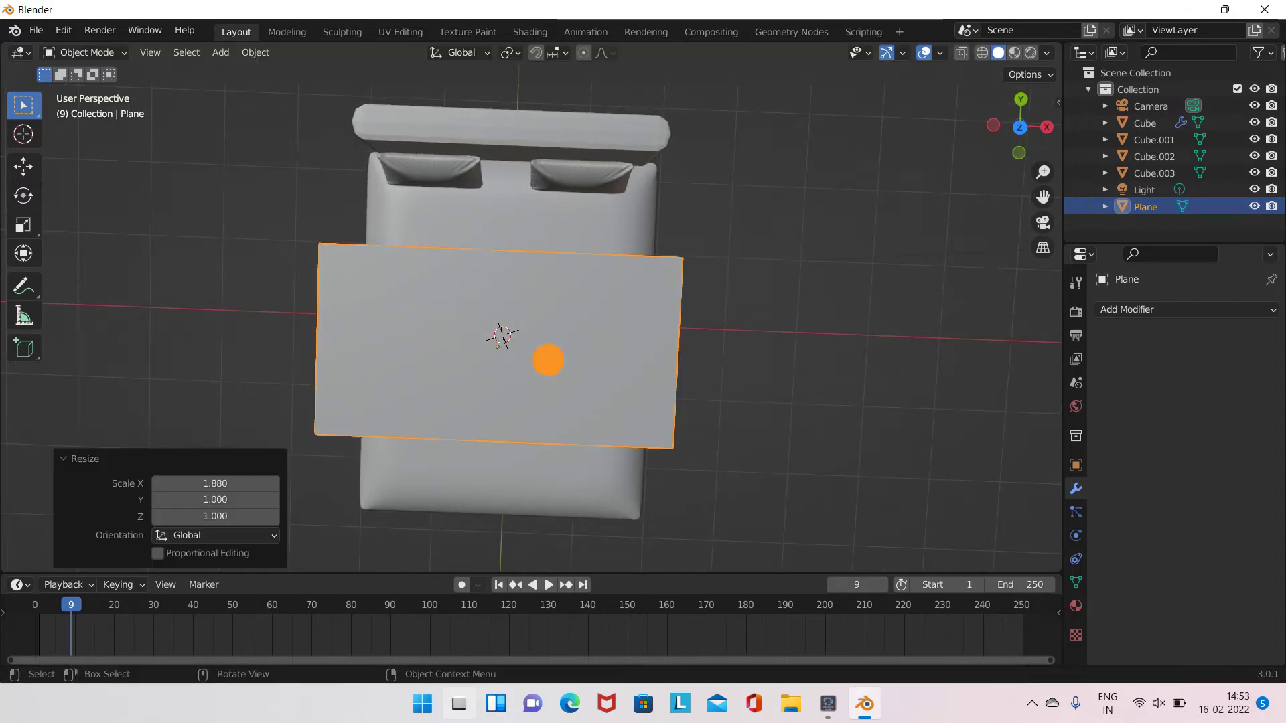
key(s)
key(y)
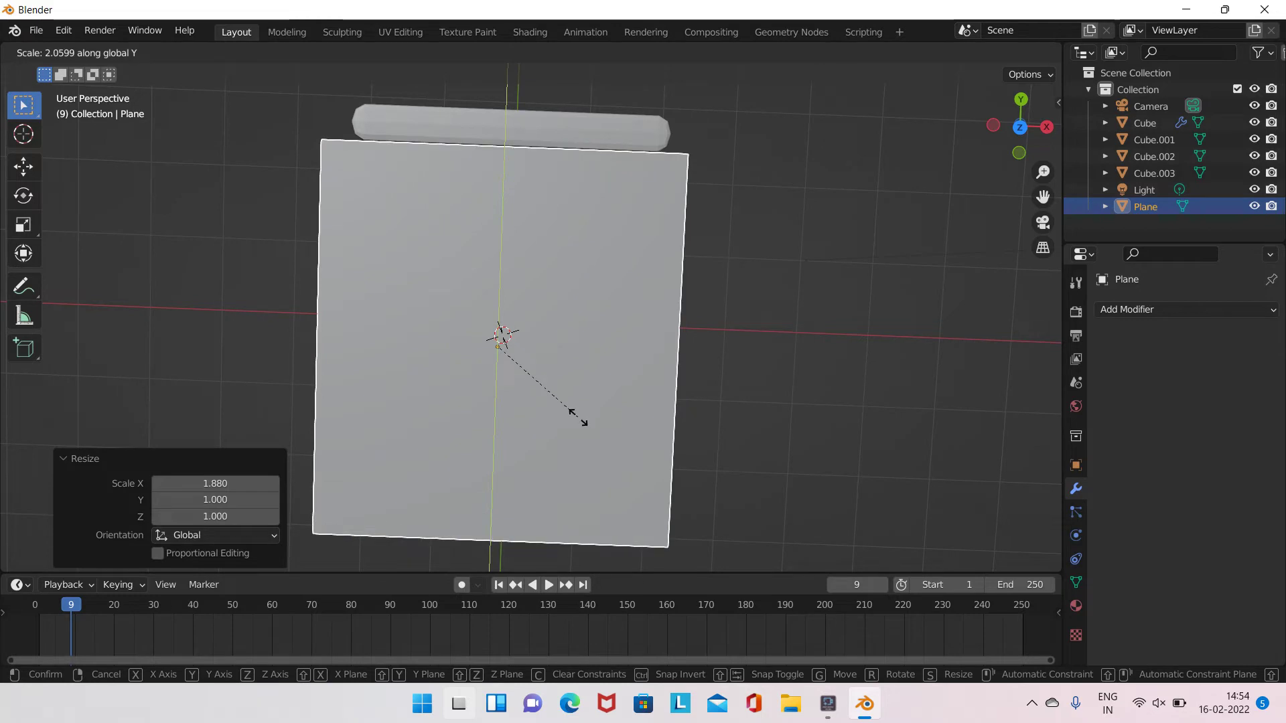
click(581, 419)
key(s)
key(z)
key(Escape)
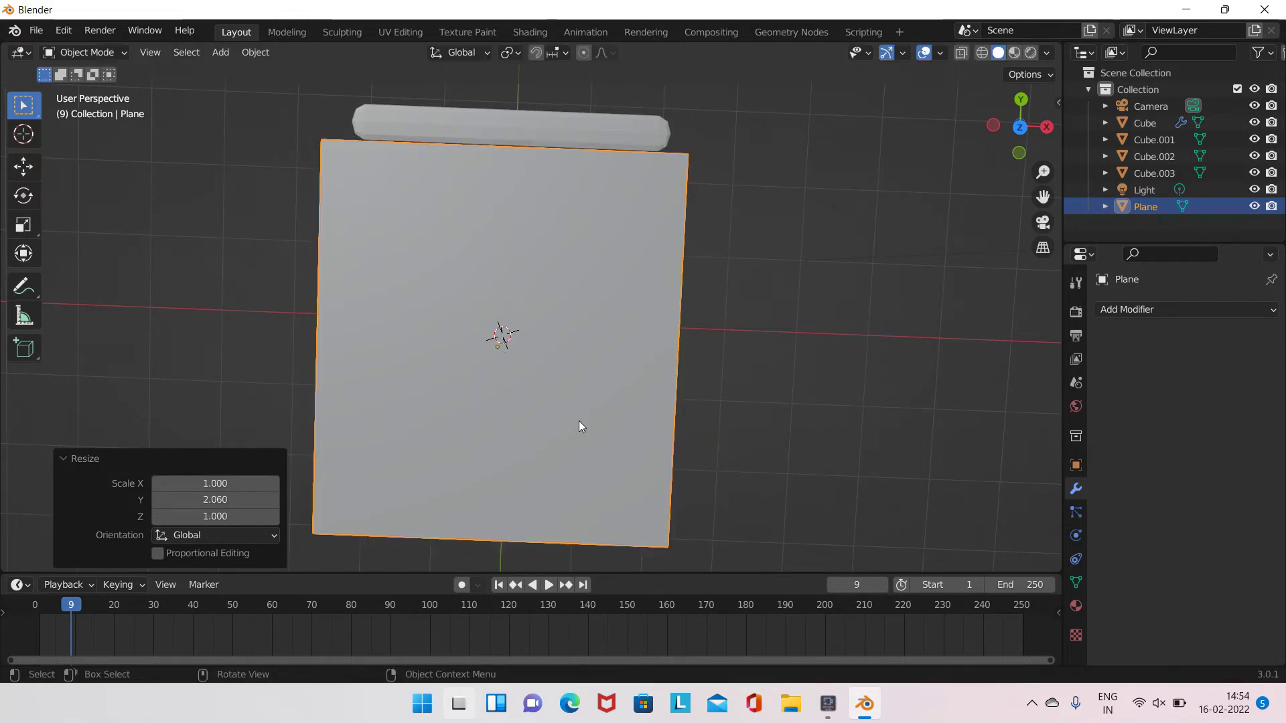
Shift the plane along Y and stretch it slightly in Y and X
key(g)
key(y)
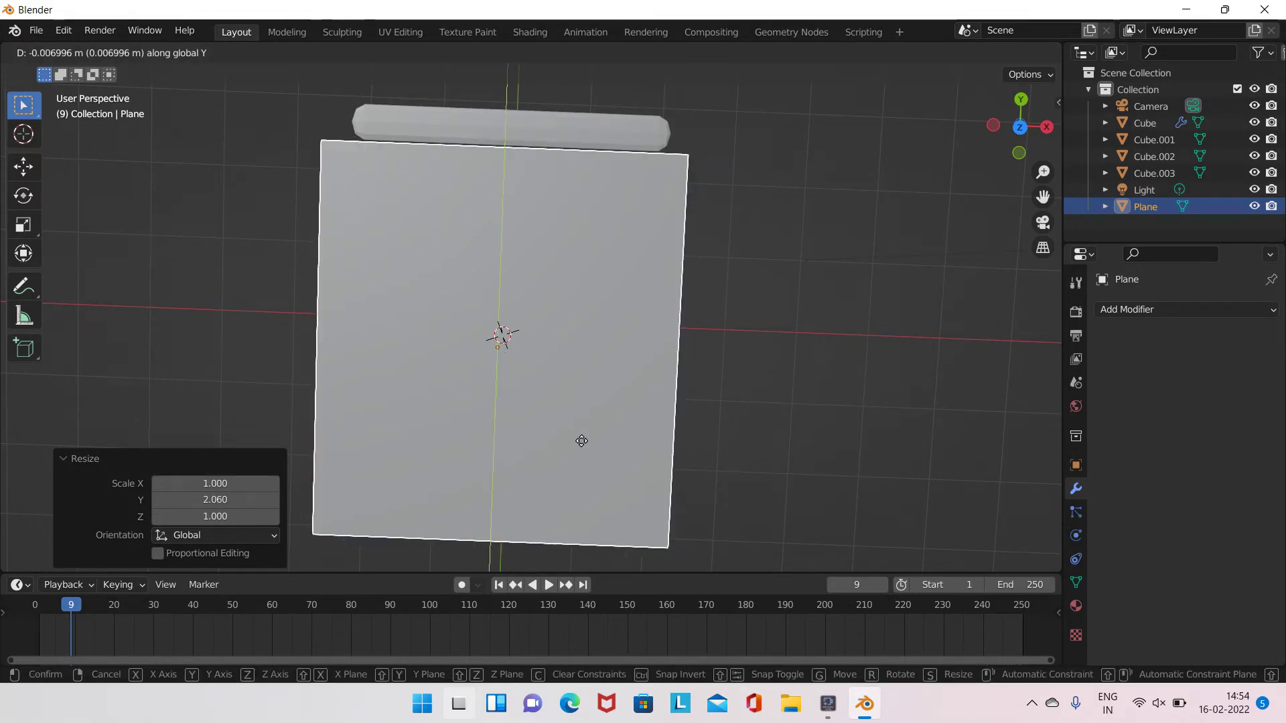
click(583, 460)
mouse_move(583, 461)
middle_down()
mouse_move(772, 173)
mouse_move(942, 178)
mouse_move(775, 175)
mouse_move(566, 307)
mouse_move(577, 328)
mouse_move(397, 210)
mouse_move(583, 184)
mouse_move(577, 249)
middle_up()
key(s)
key(y)
click(580, 340)
key(s)
key(x)
click(589, 340)
key(g)
key(y)
click(589, 299)
mouse_move(589, 298)
middle_down()
mouse_move(583, 315)
mouse_move(618, 308)
mouse_move(669, 329)
mouse_move(435, 373)
mouse_move(644, 338)
mouse_move(563, 352)
middle_up()
Nudge the plane along Y to center it over the mattress
key(g)
key(y)
click(688, 316)
key(g)
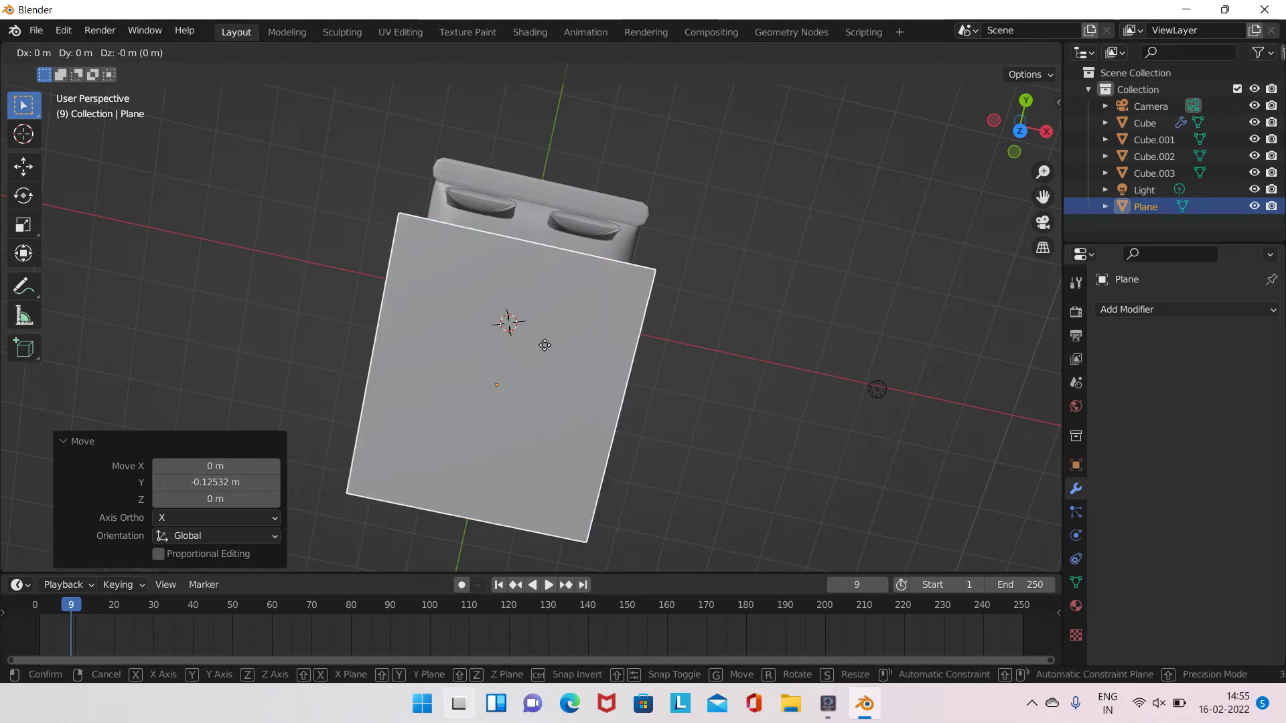
key(y)
click(574, 349)
middle_drag(574, 349, 576, 351)
click(576, 351)
key(ctrl+z)
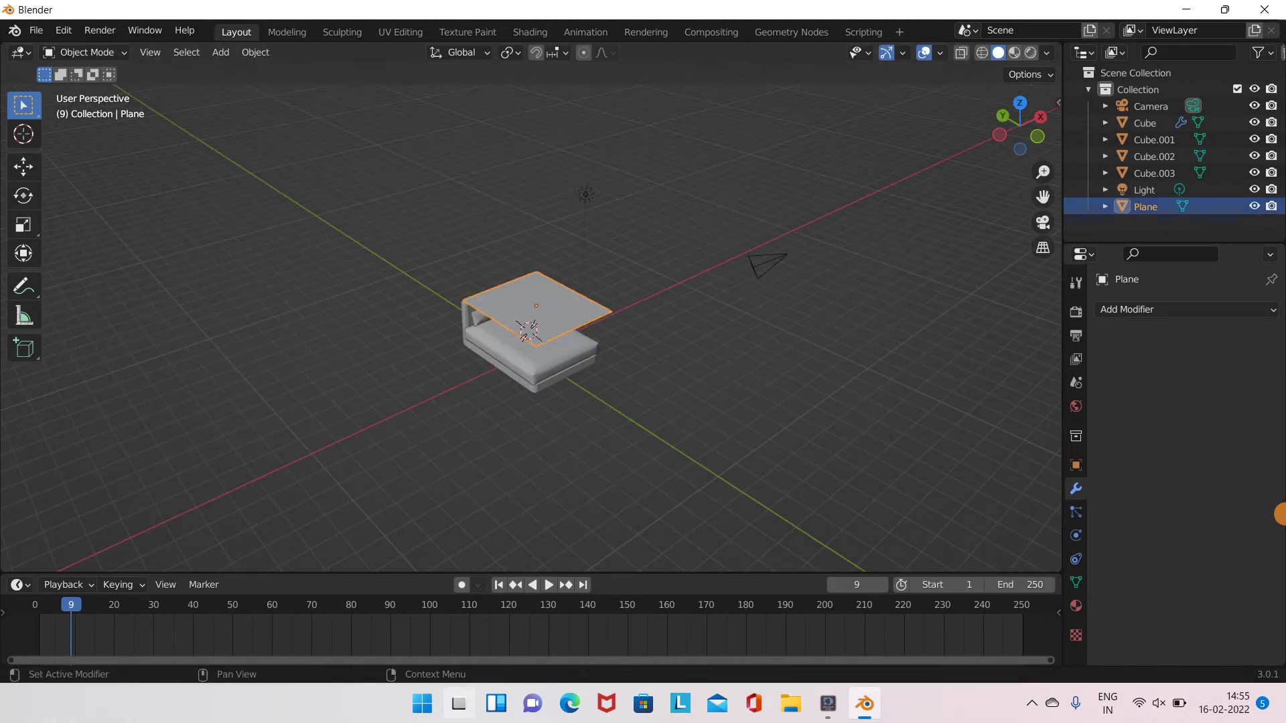
Show the Physics properties and select the sheet plane above the bed
click(1075, 535)
middle_drag(602, 355, 565, 360)
click(564, 361)
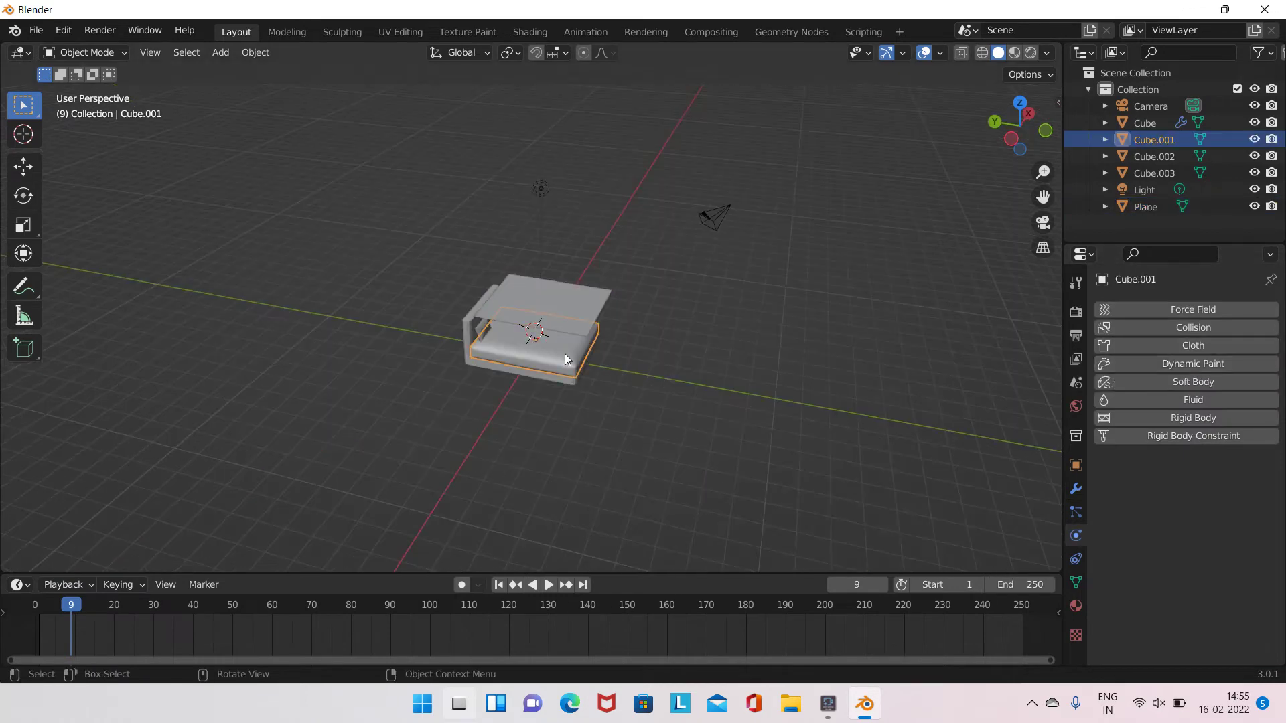
scroll(565, 359, up, 3)
click(578, 287)
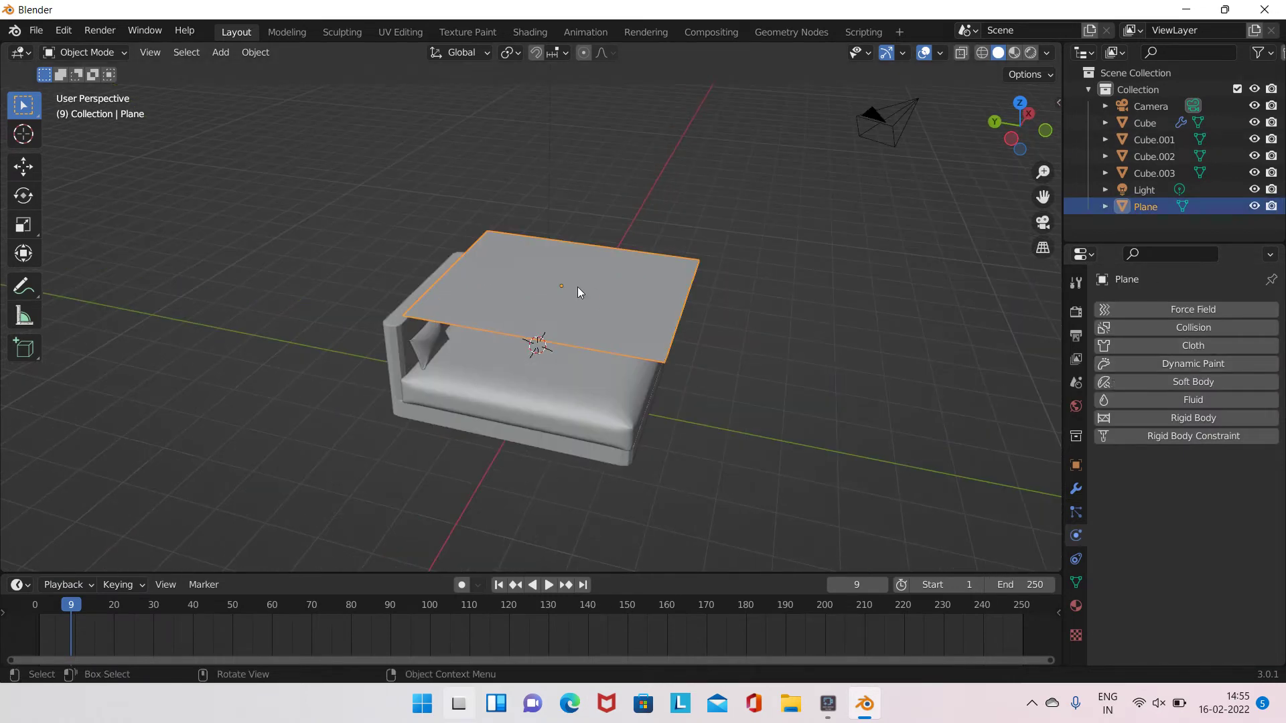
right_click(576, 308)
key(Escape)
Subdivide the whole plane with 100 cuts in Edit Mode, then give it Collision physics
key(Tab)
right_click(593, 295)
click(595, 296)
click(210, 444)
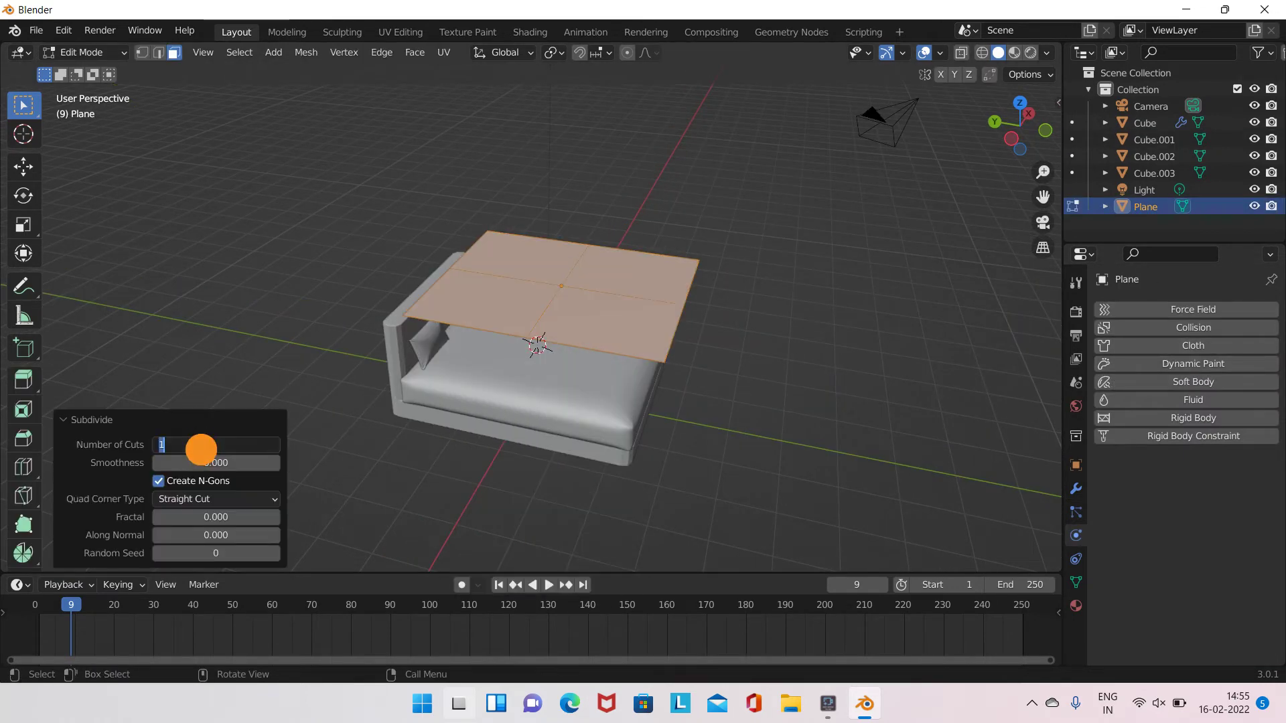
text(100)
key(Return)
key(Tab)
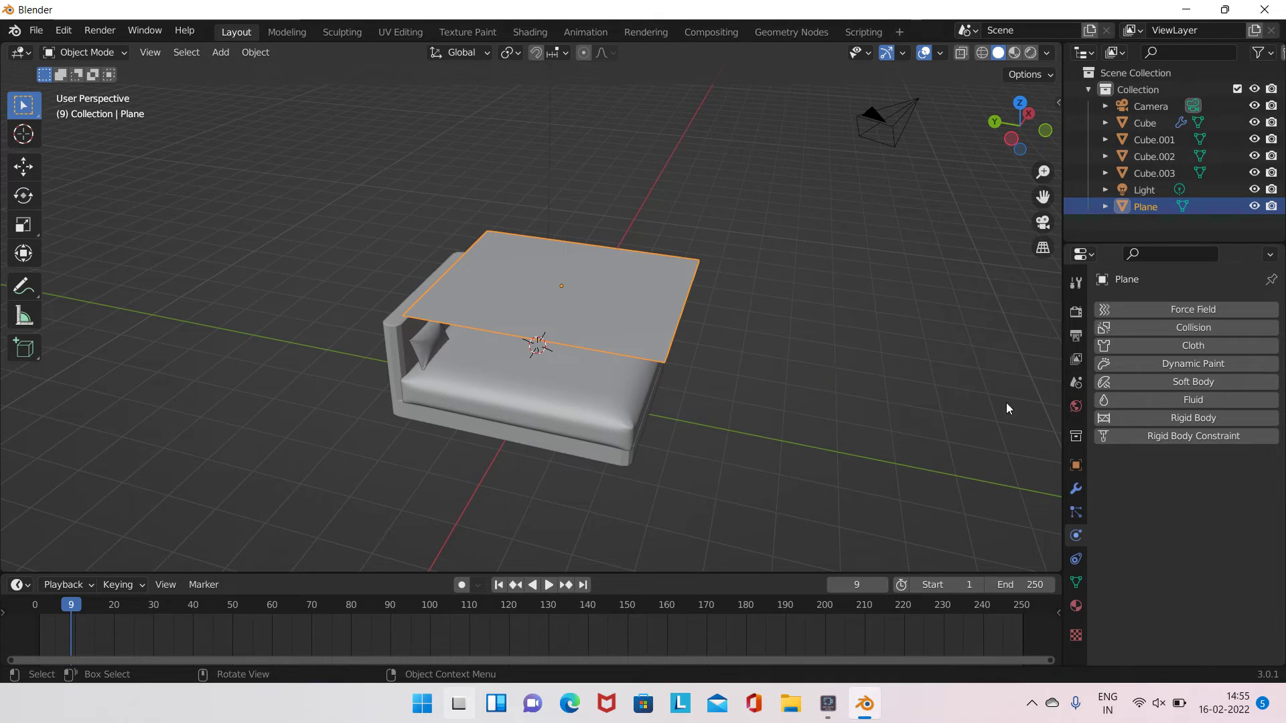
click(1179, 327)
Give the mattress Cube.001 Collision with friction 80, then select the bed frame
scroll(1169, 517, down, 5)
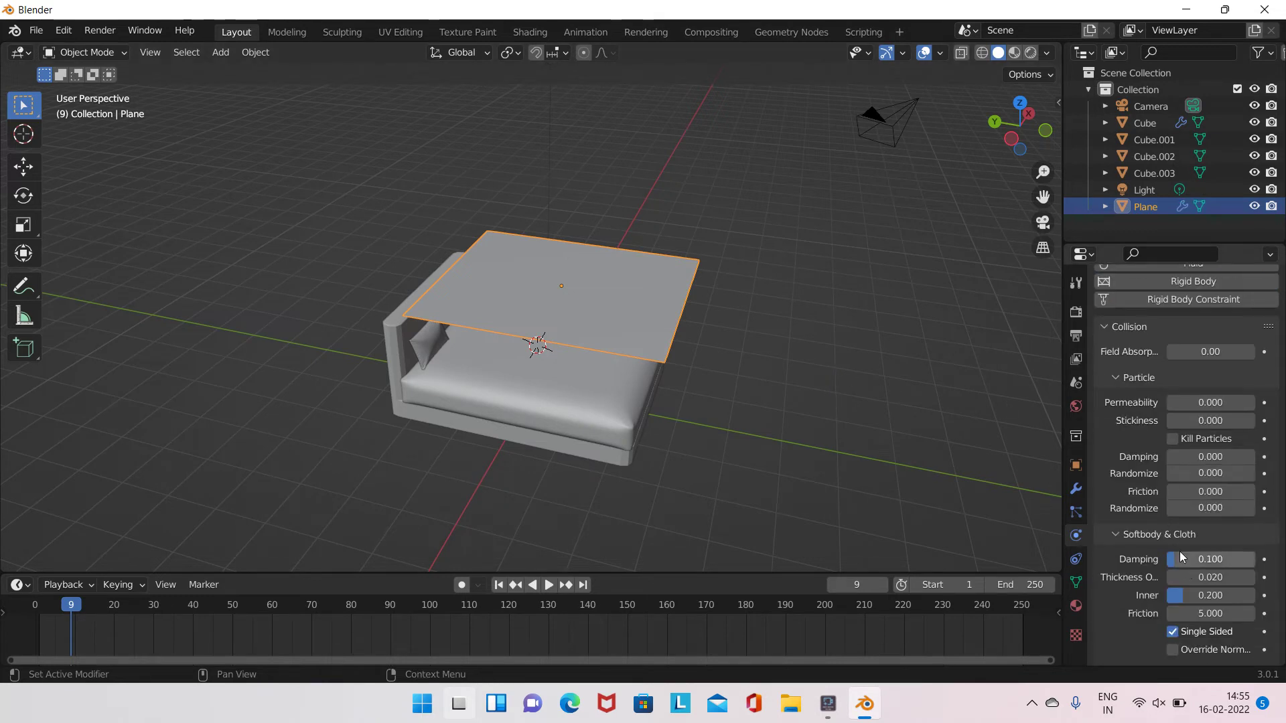
click(1228, 614)
text(80.000)
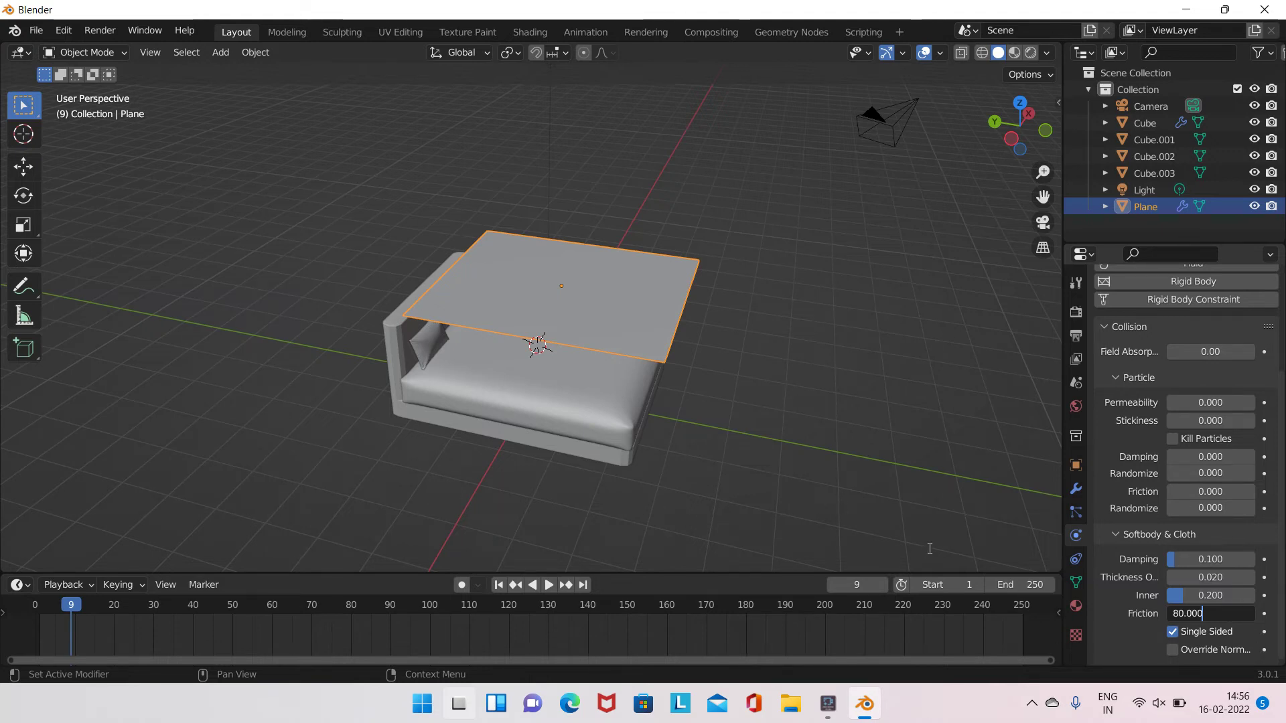
key(BackSpace)
key(BackSpace)
key(BackSpace)
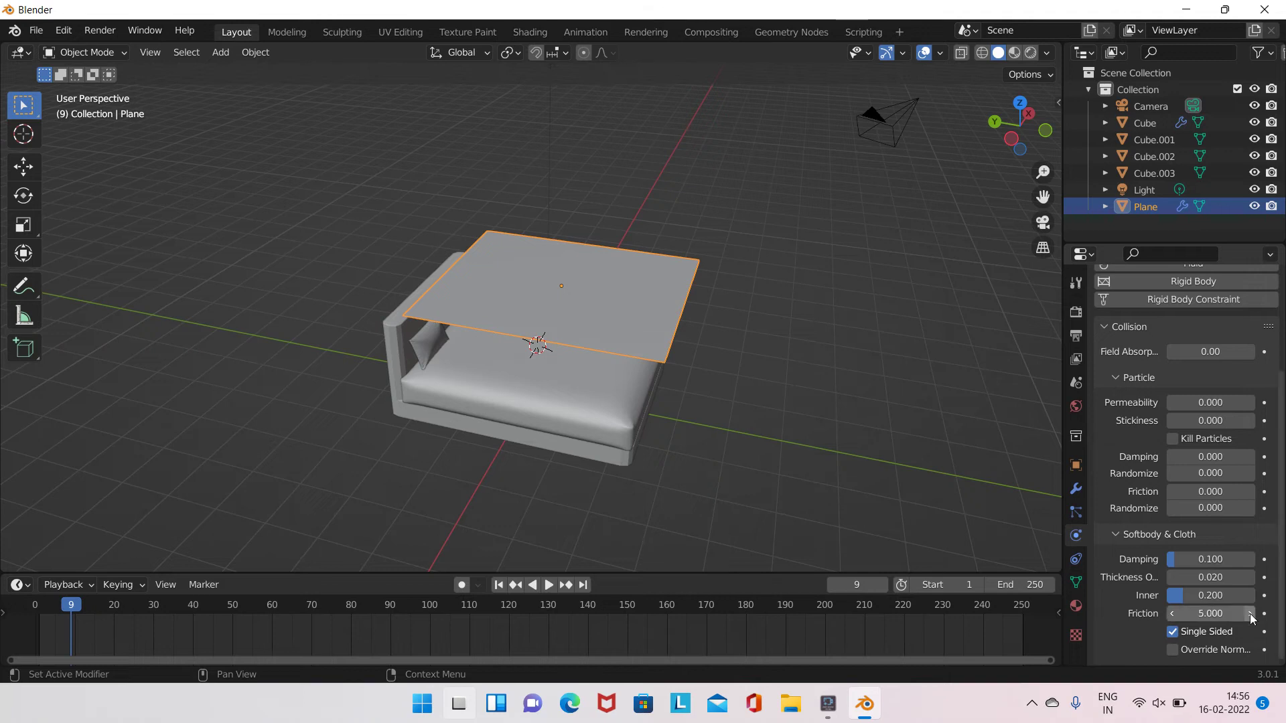
click(1153, 139)
click(1203, 330)
scroll(1192, 402, down, 5)
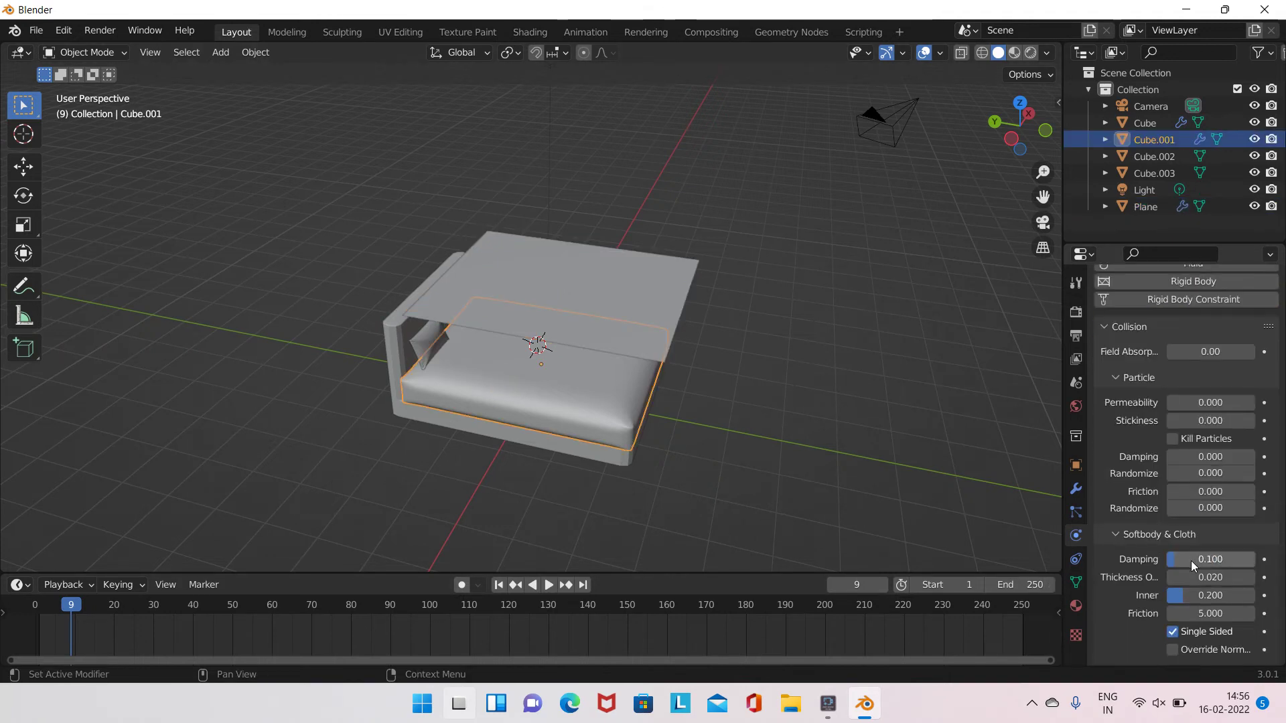
click(1208, 613)
text(80.000)
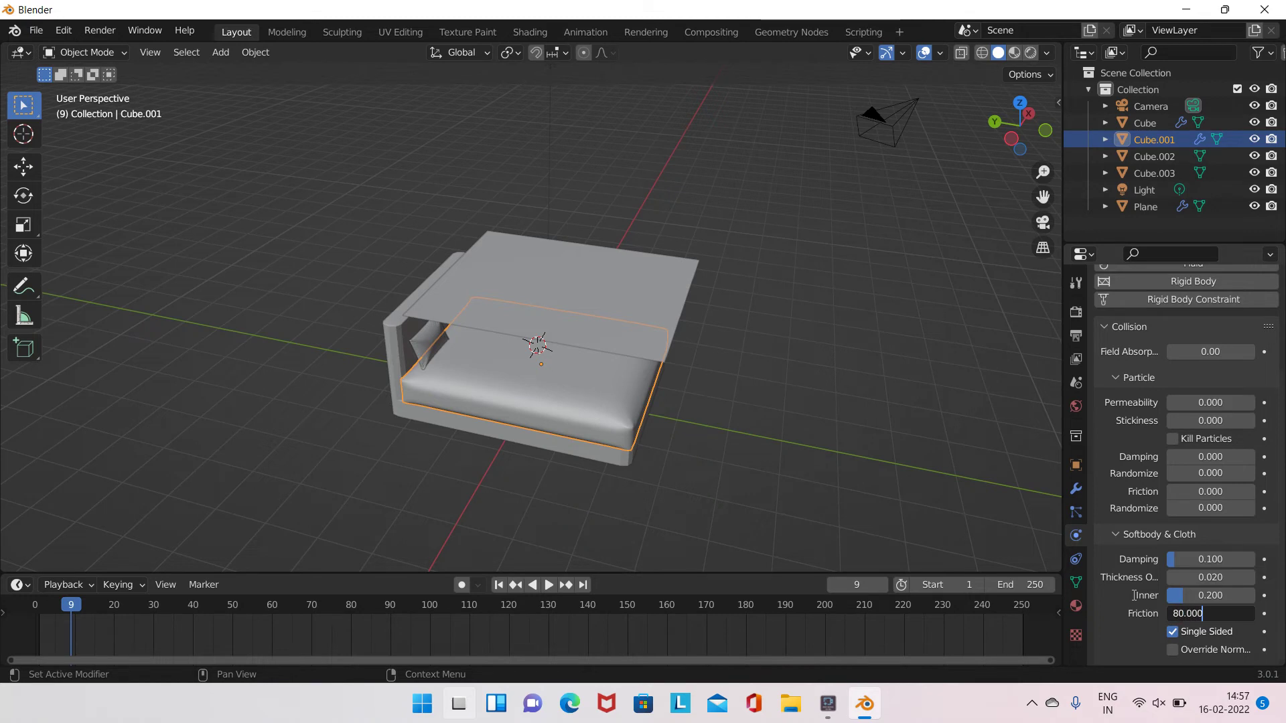
key(Return)
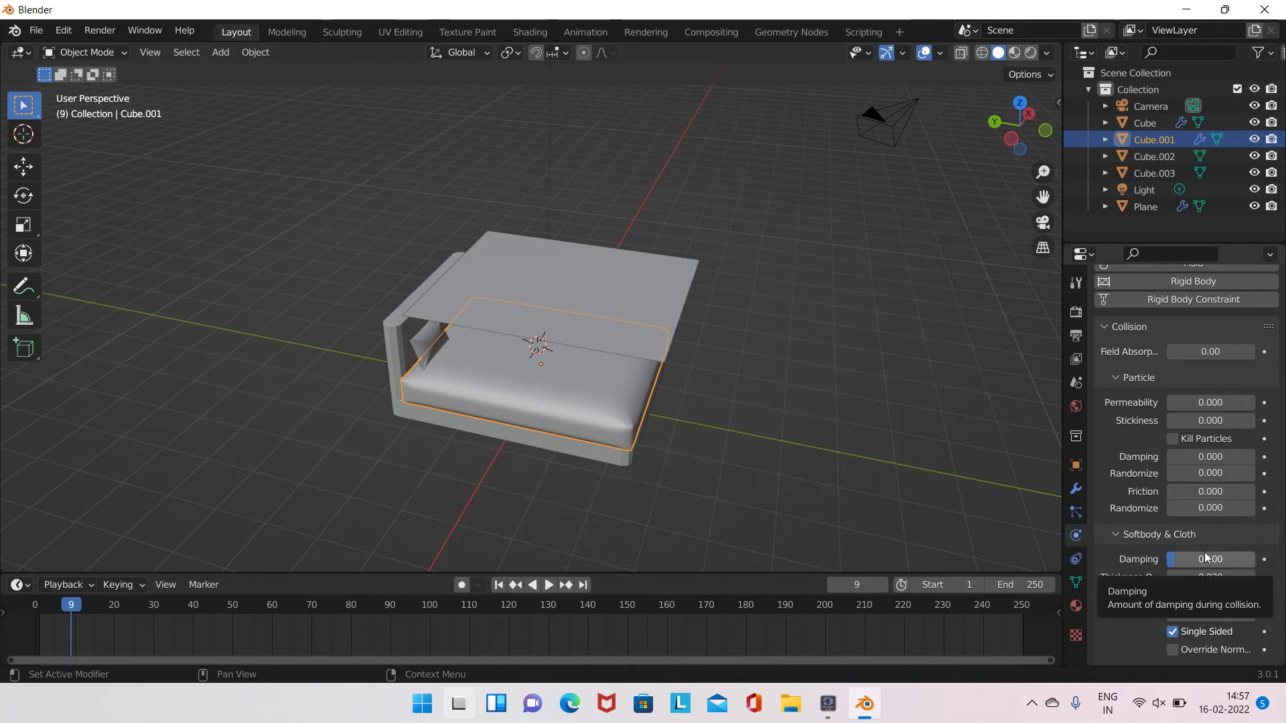
click(569, 447)
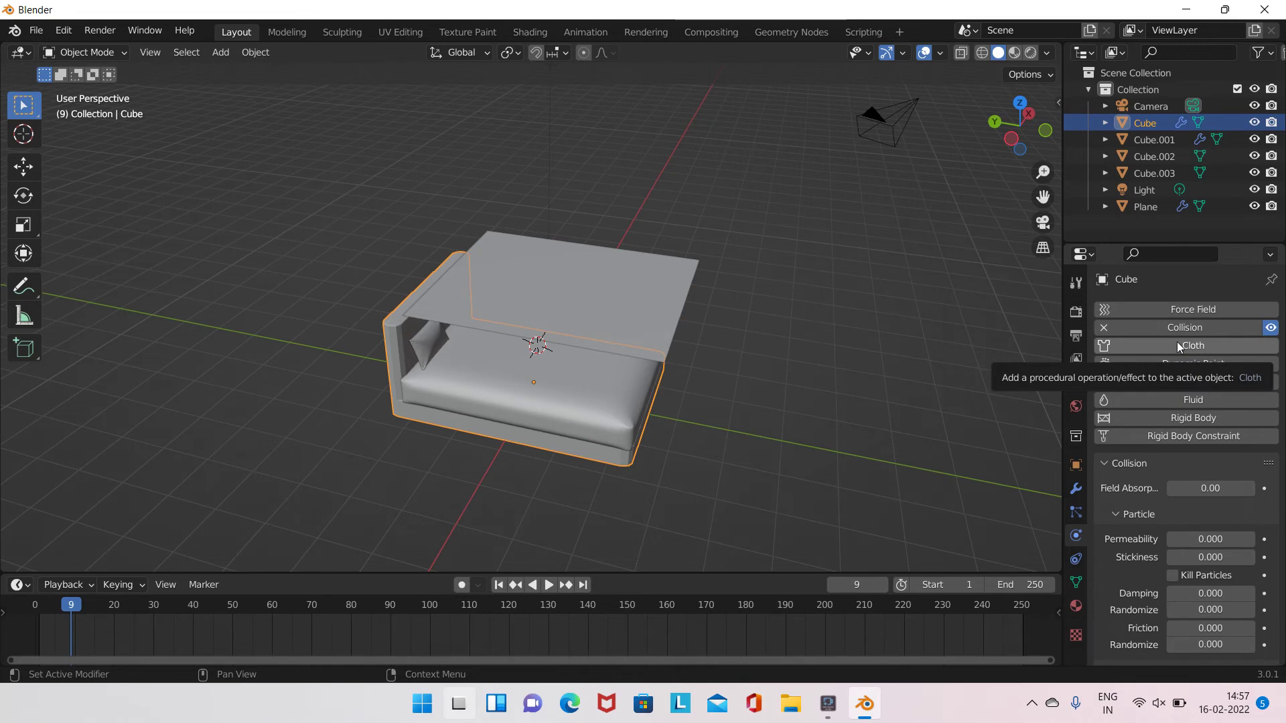
Select the sheet Plane, disable its viewport collision, add Cloth physics, and play the animation
middle_drag(582, 294, 609, 283)
click(609, 284)
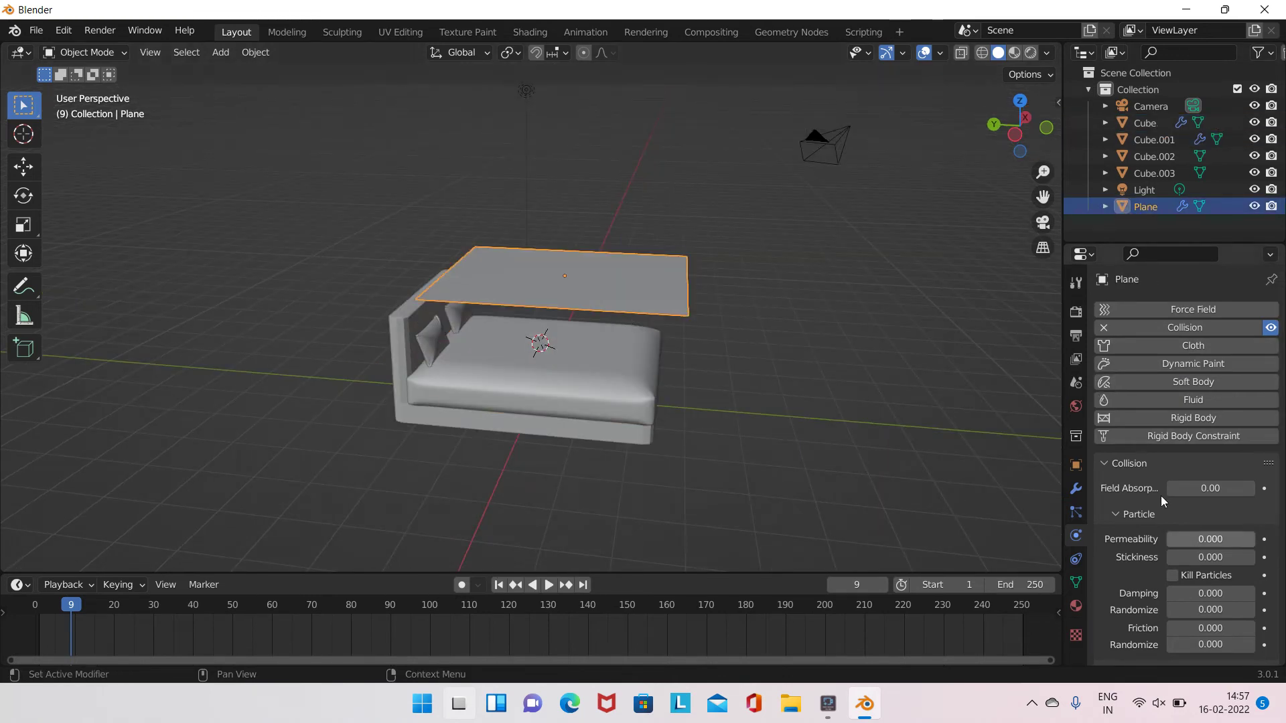
click(1270, 327)
click(1193, 345)
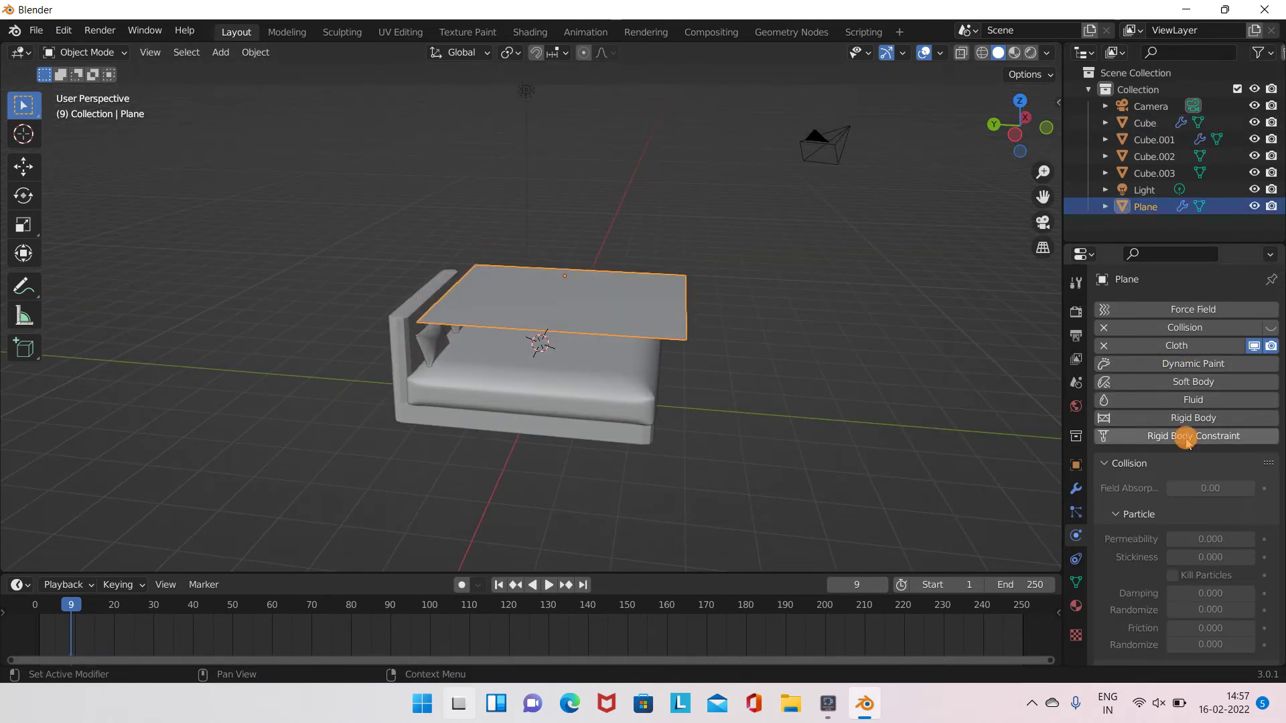
scroll(1188, 477, down, 10)
scroll(1187, 476, up, 10)
scroll(1170, 473, down, 10)
scroll(1170, 473, down, 4)
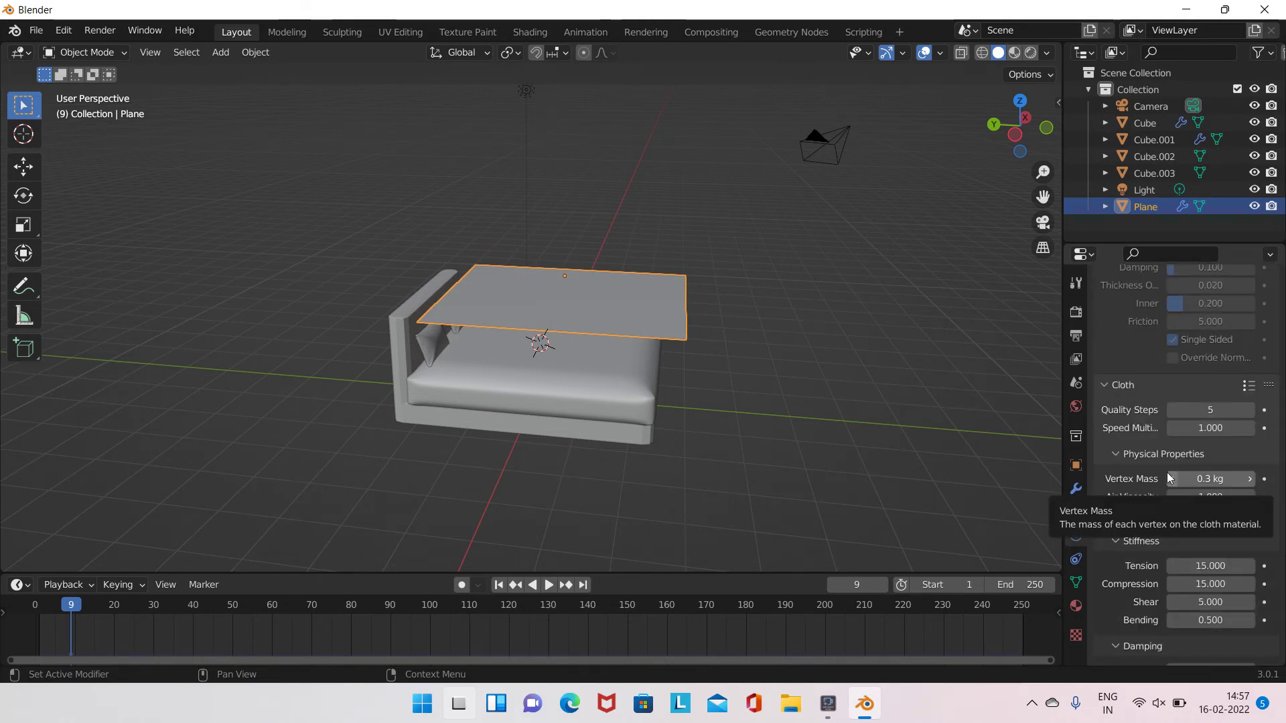
scroll(1167, 472, down, 9)
scroll(1150, 618, down, 6)
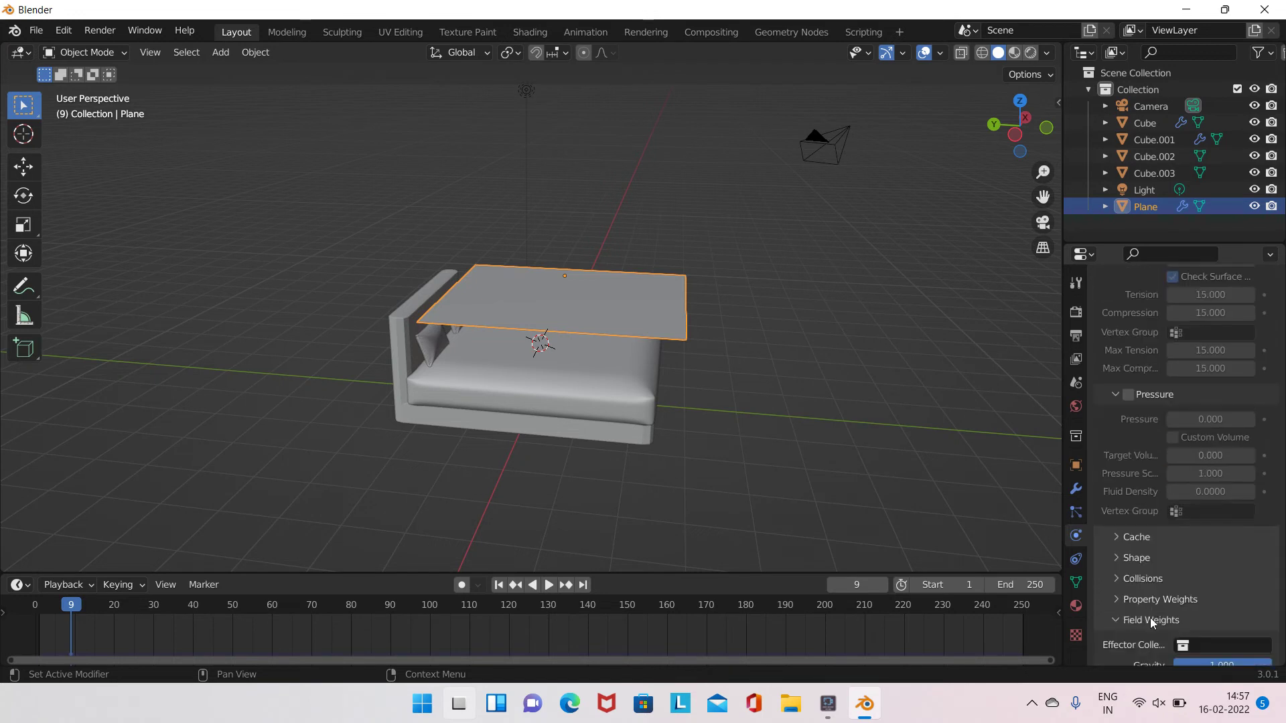
scroll(1182, 528, down, 6)
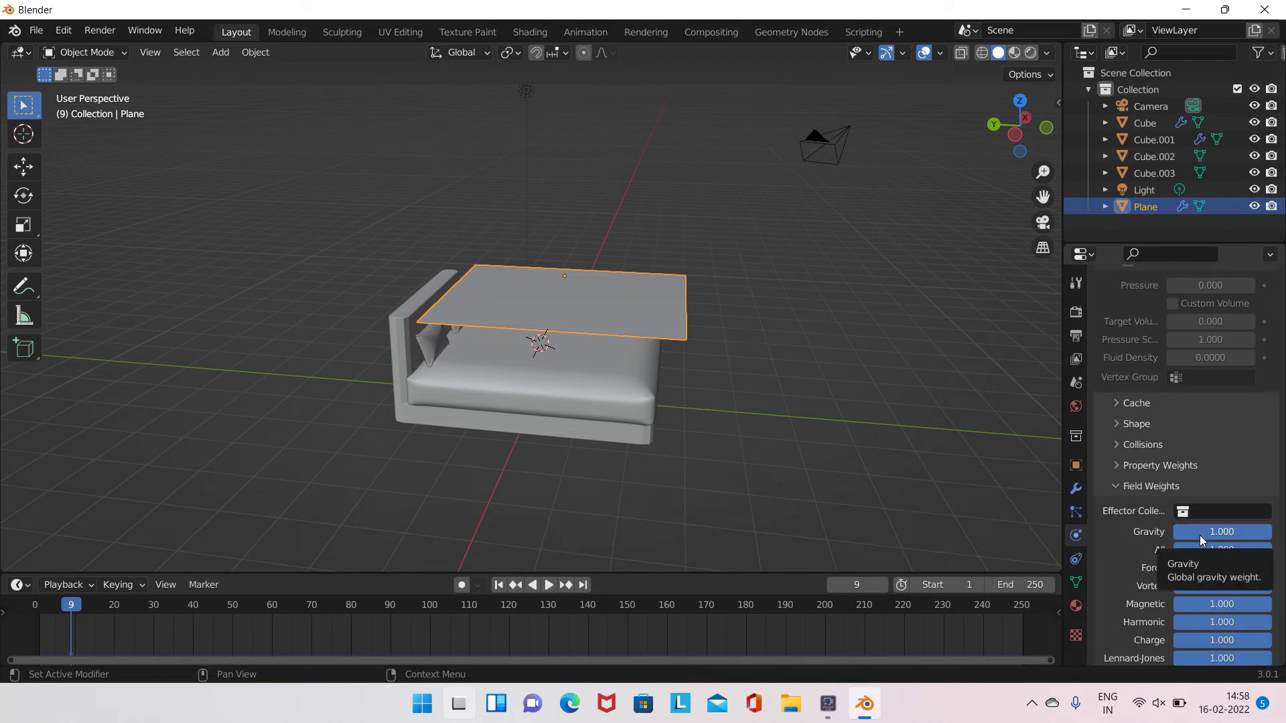
key(space)
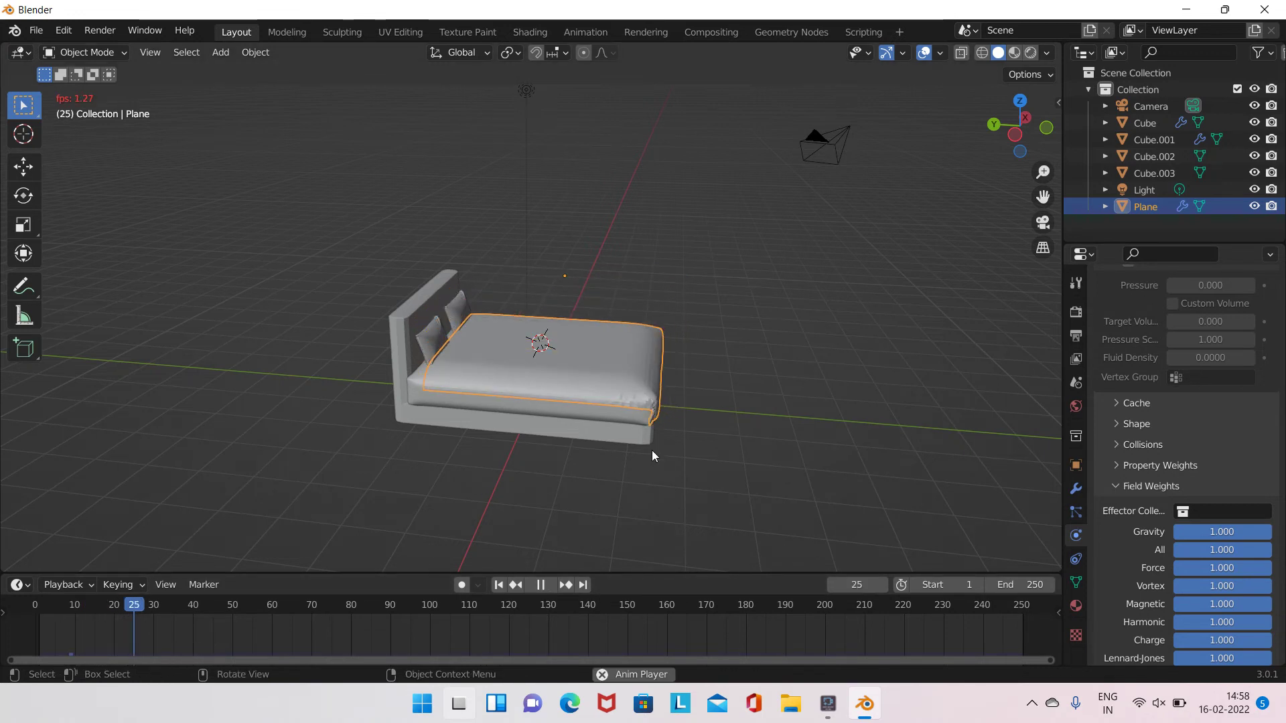
Stop playback and scrub the timeline to frame 35 so the sheet drapes over the edges
middle_drag(652, 450, 736, 428)
drag(134, 606, 145, 606)
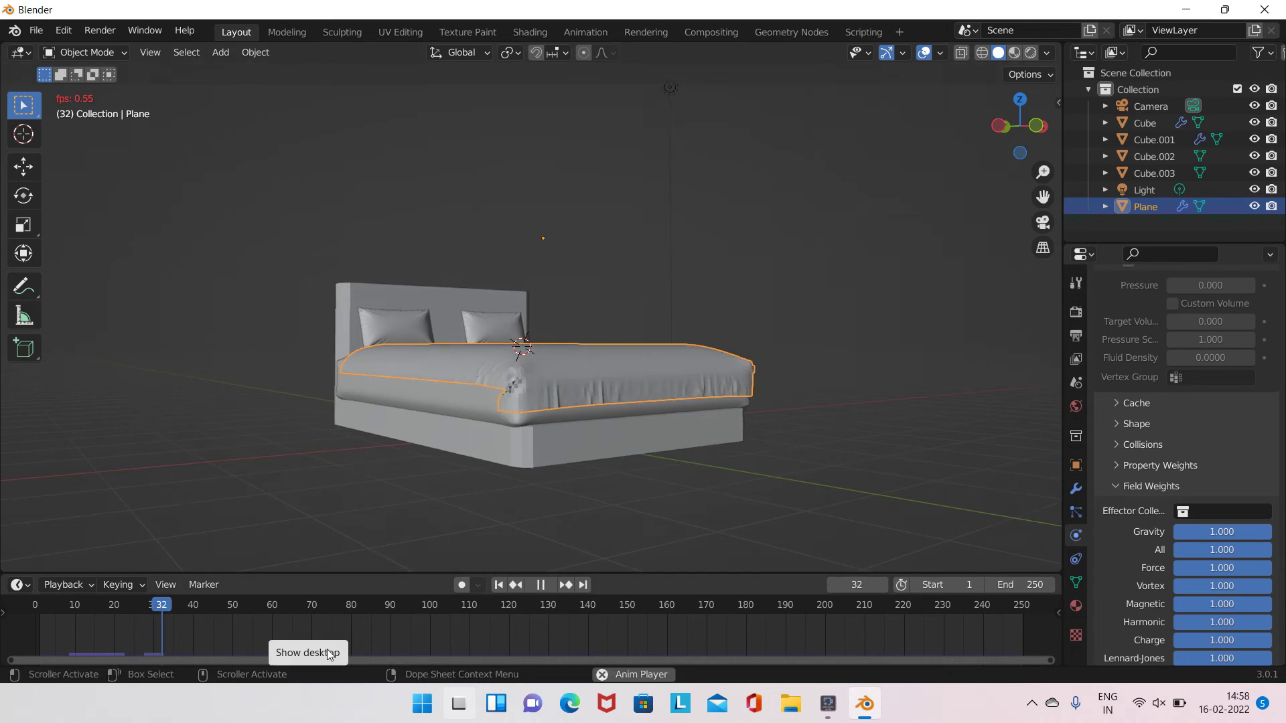
middle_drag(639, 476, 509, 482)
key(space)
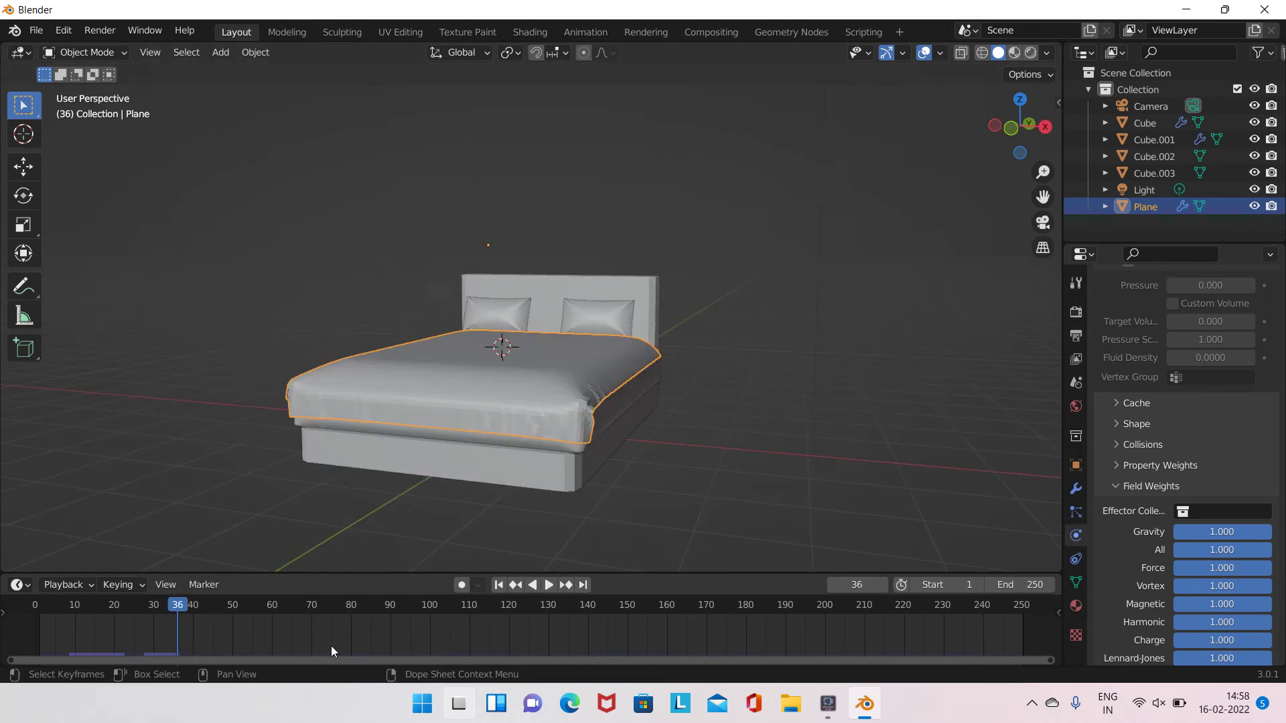
drag(157, 604, 142, 605)
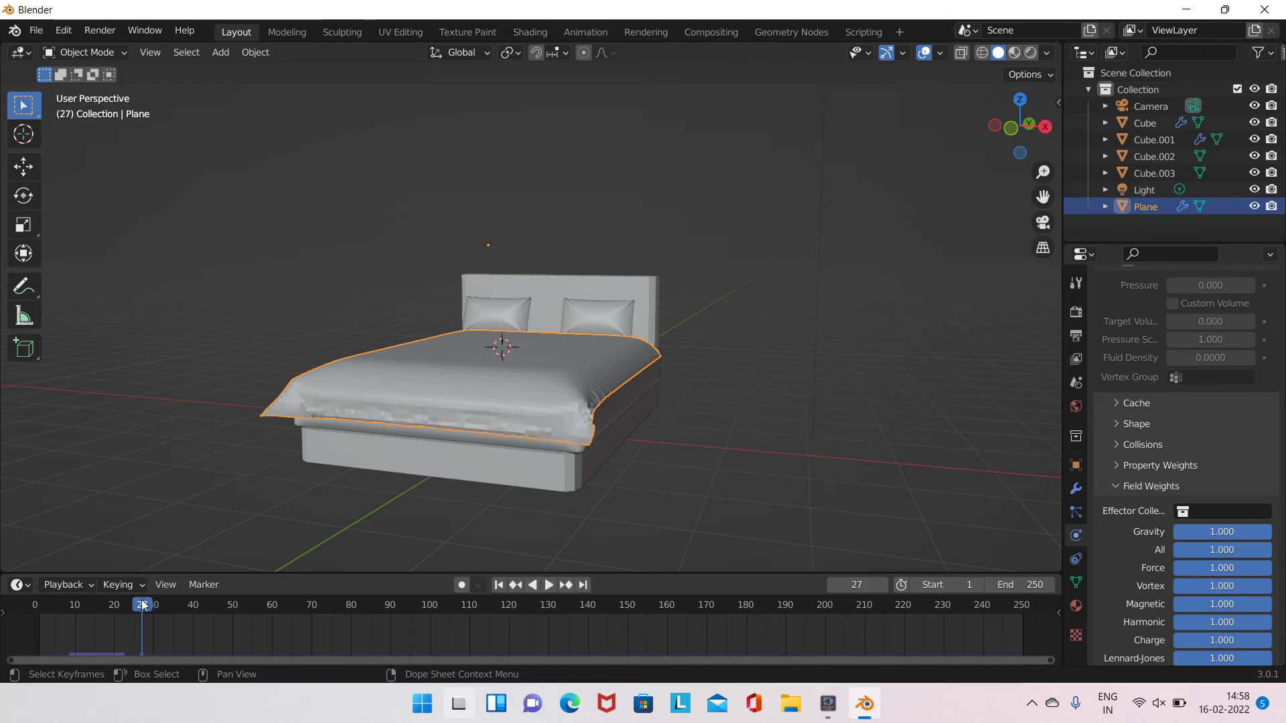
middle_drag(347, 520, 428, 424)
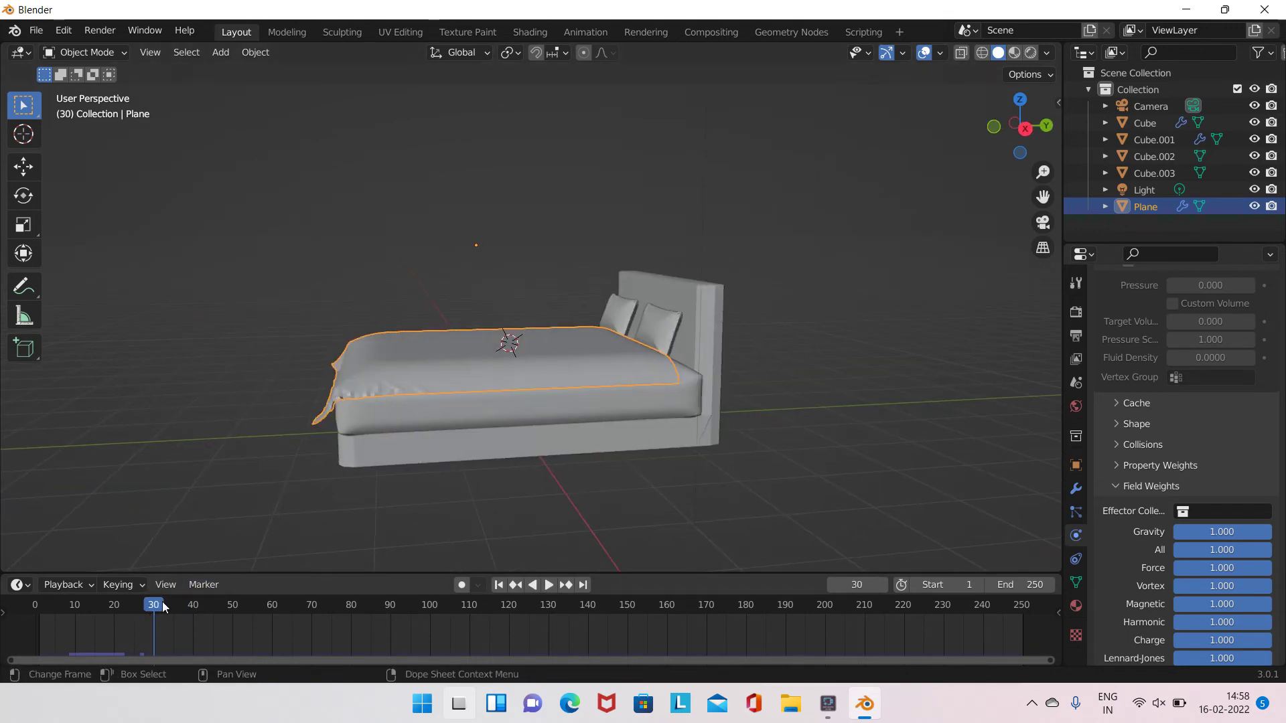
drag(161, 605, 173, 605)
mouse_move(535, 365)
middle_down()
mouse_move(480, 311)
mouse_move(560, 299)
mouse_move(822, 443)
mouse_move(605, 344)
mouse_move(594, 396)
middle_up()
click(827, 703)
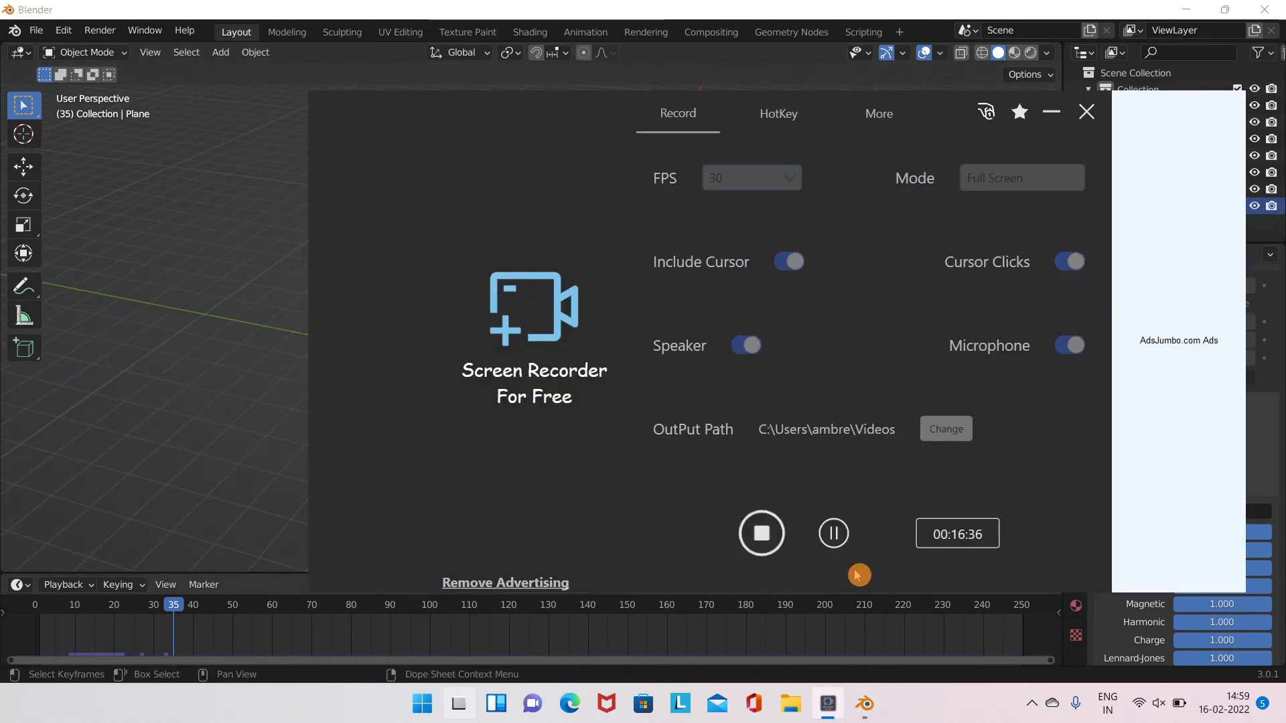
click(863, 703)
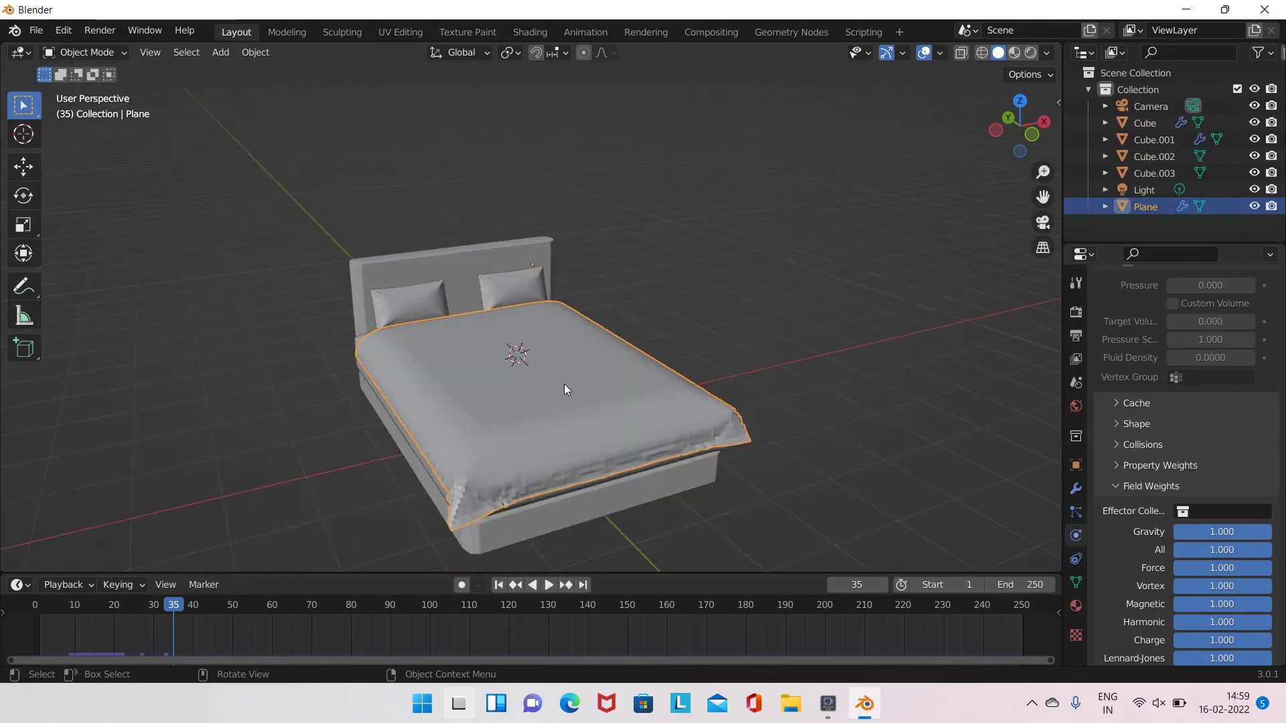
mouse_move(564, 384)
middle_down()
mouse_move(313, 407)
mouse_move(215, 104)
middle_up()
Apply the bed sheet's modifier so the draped cloth becomes permanent
click(686, 540)
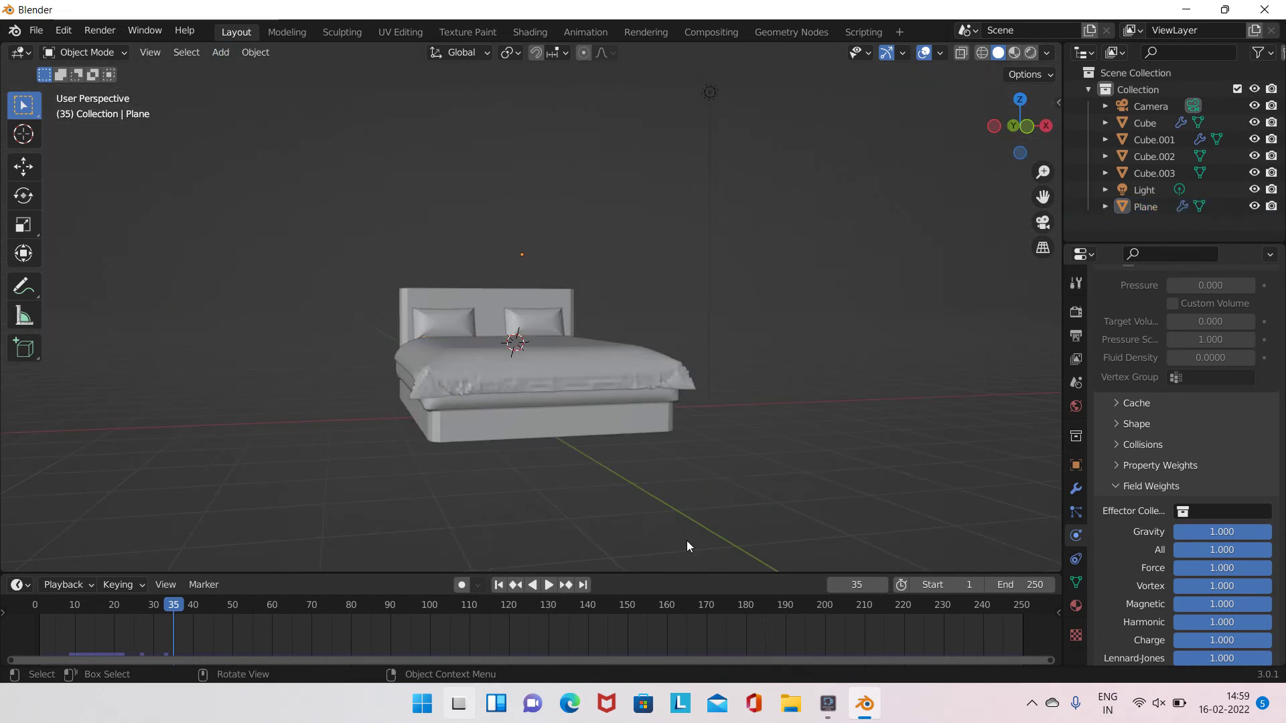
click(1075, 489)
click(1227, 337)
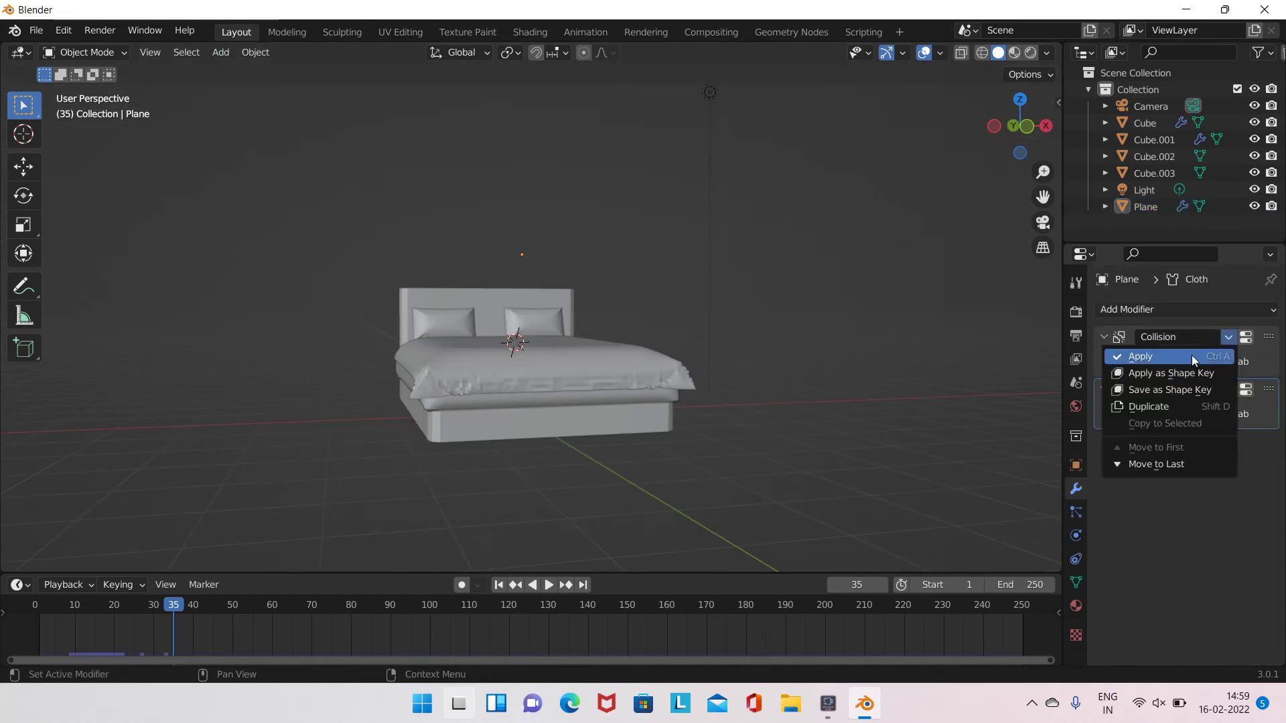
key(ctrl+x)
Add a new plane and set its size to 15 m
drag(196, 609, 35, 605)
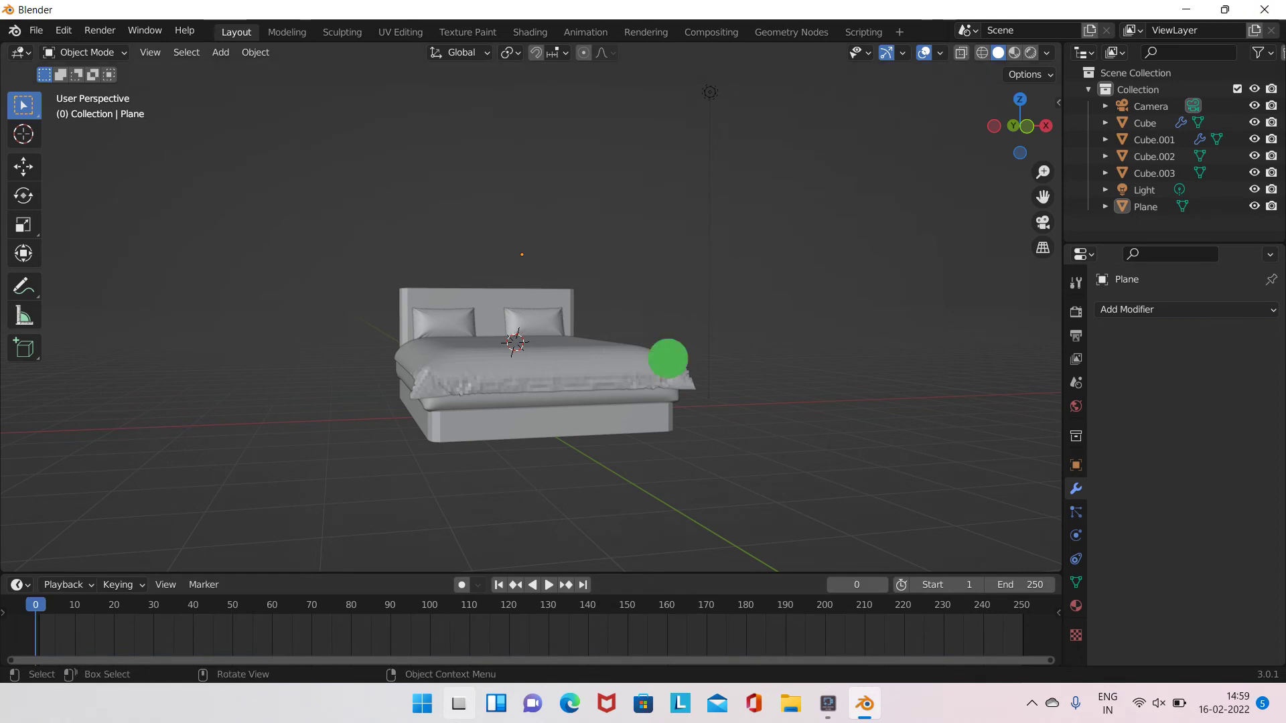
middle_drag(669, 358, 655, 306)
click(221, 52)
click(372, 71)
middle_drag(630, 358, 620, 481)
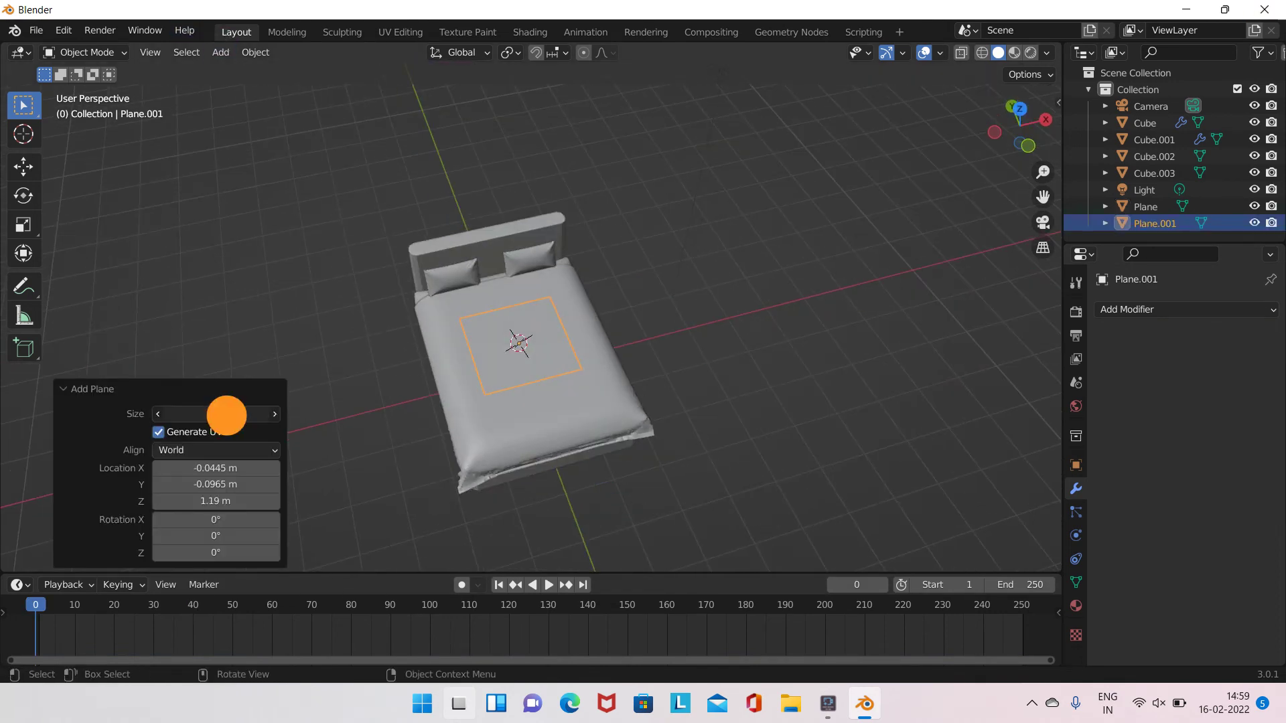
drag(223, 413, 1102, 525)
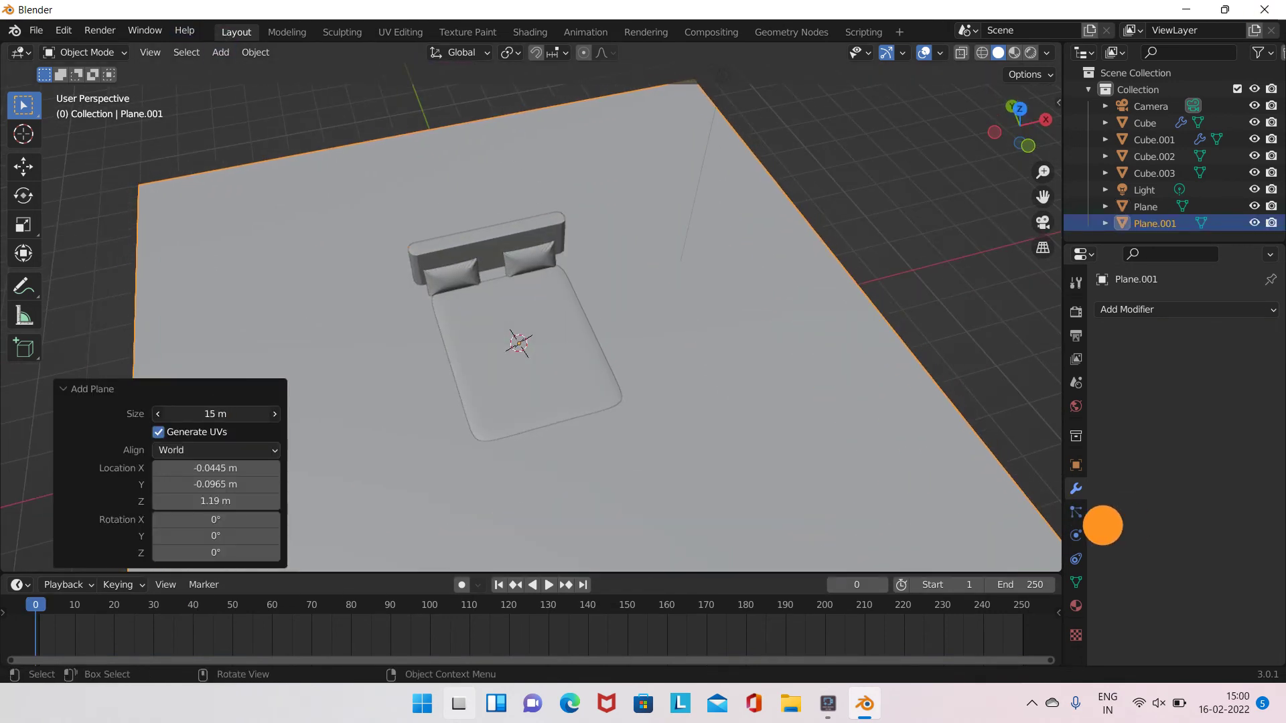
mouse_move(1102, 525)
middle_down()
mouse_move(470, 291)
mouse_move(555, 328)
middle_up()
Lower the 15 m floor plane vertically so it sits beneath the bed
key(g)
key(z)
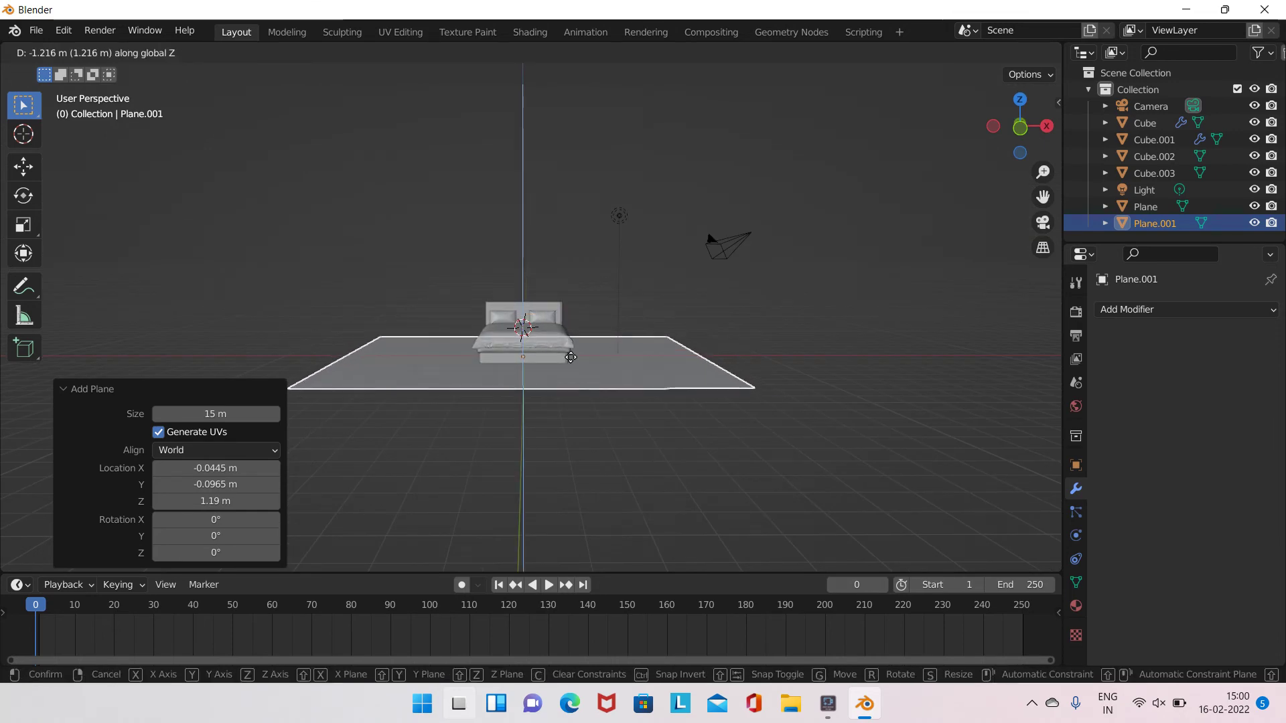
click(592, 354)
mouse_move(592, 354)
middle_down()
mouse_move(574, 394)
mouse_move(411, 434)
mouse_move(654, 388)
mouse_move(377, 333)
middle_up()
In Edit Mode, add two loop cuts near adjoining edges of the floor plane
key(Tab)
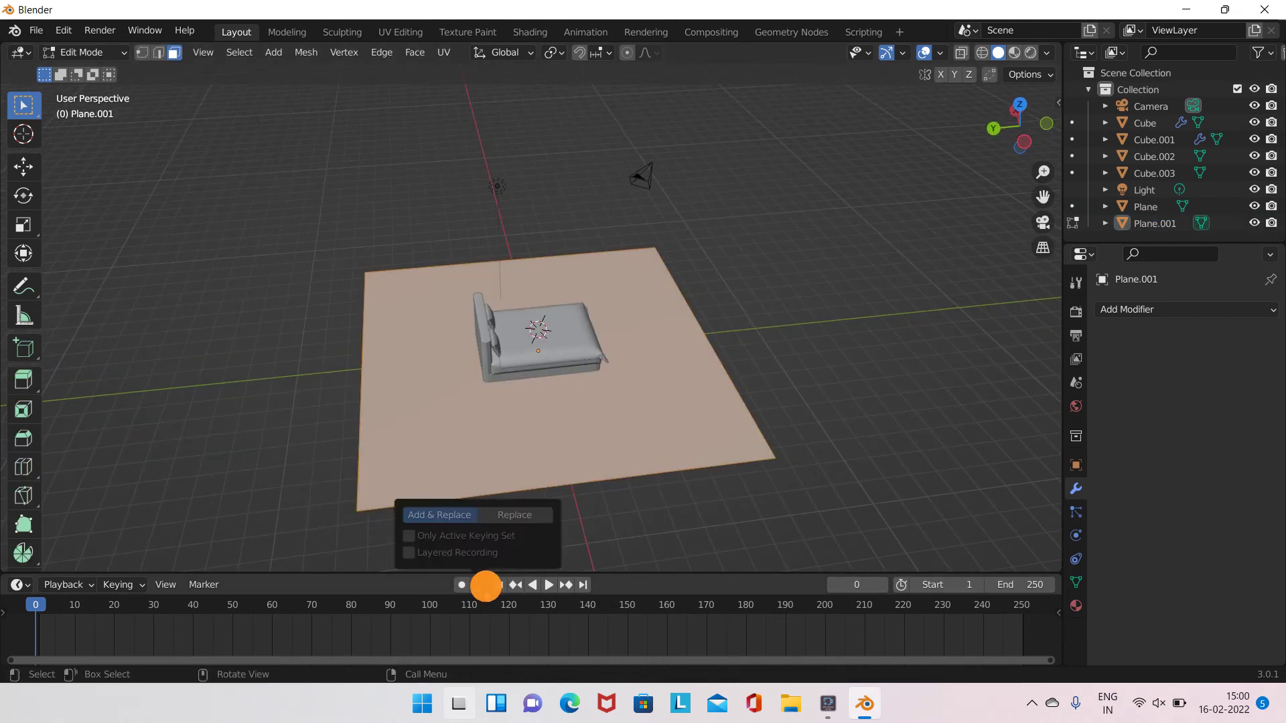
click(23, 467)
drag(630, 501, 439, 540)
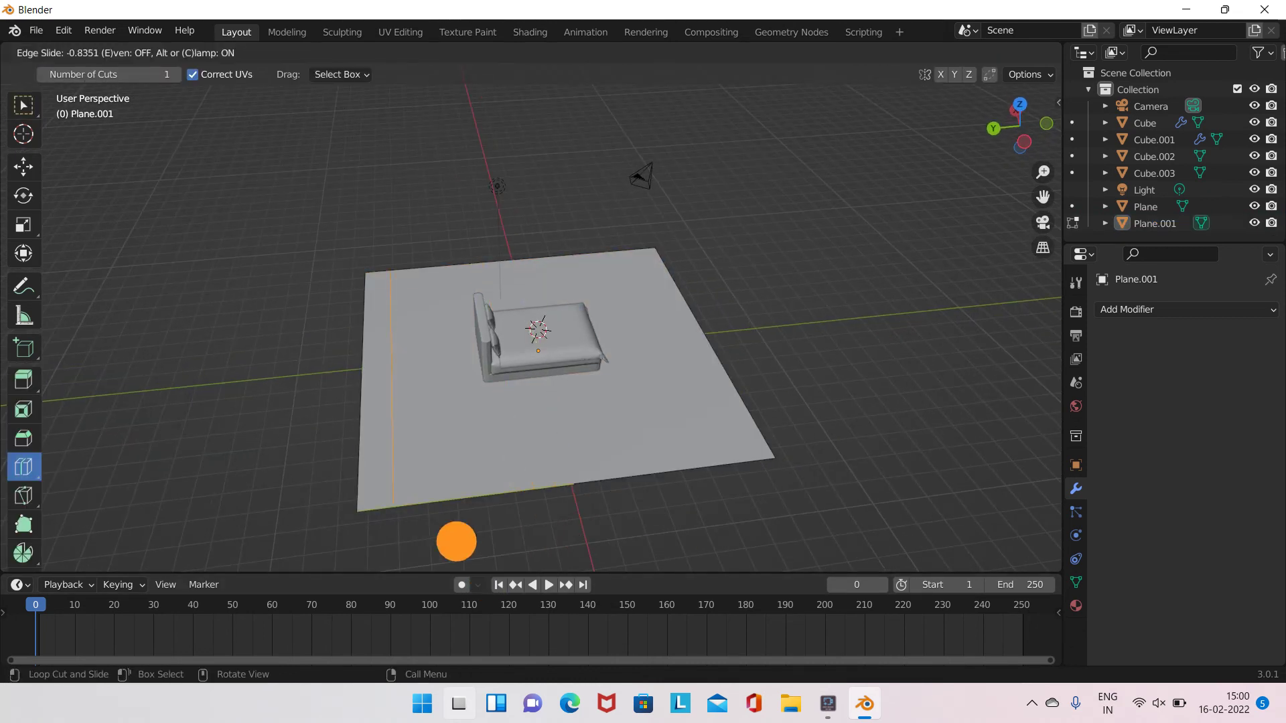
middle_drag(648, 479, 748, 517)
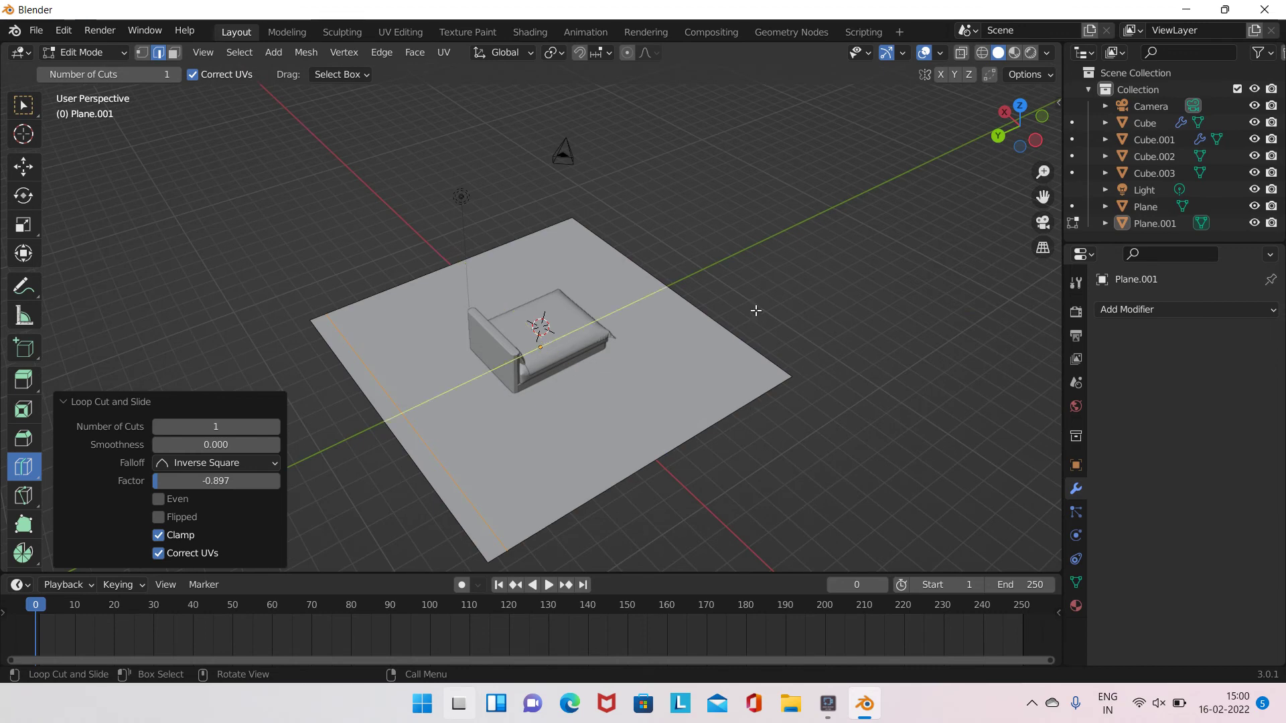
drag(753, 305, 678, 246)
click(23, 106)
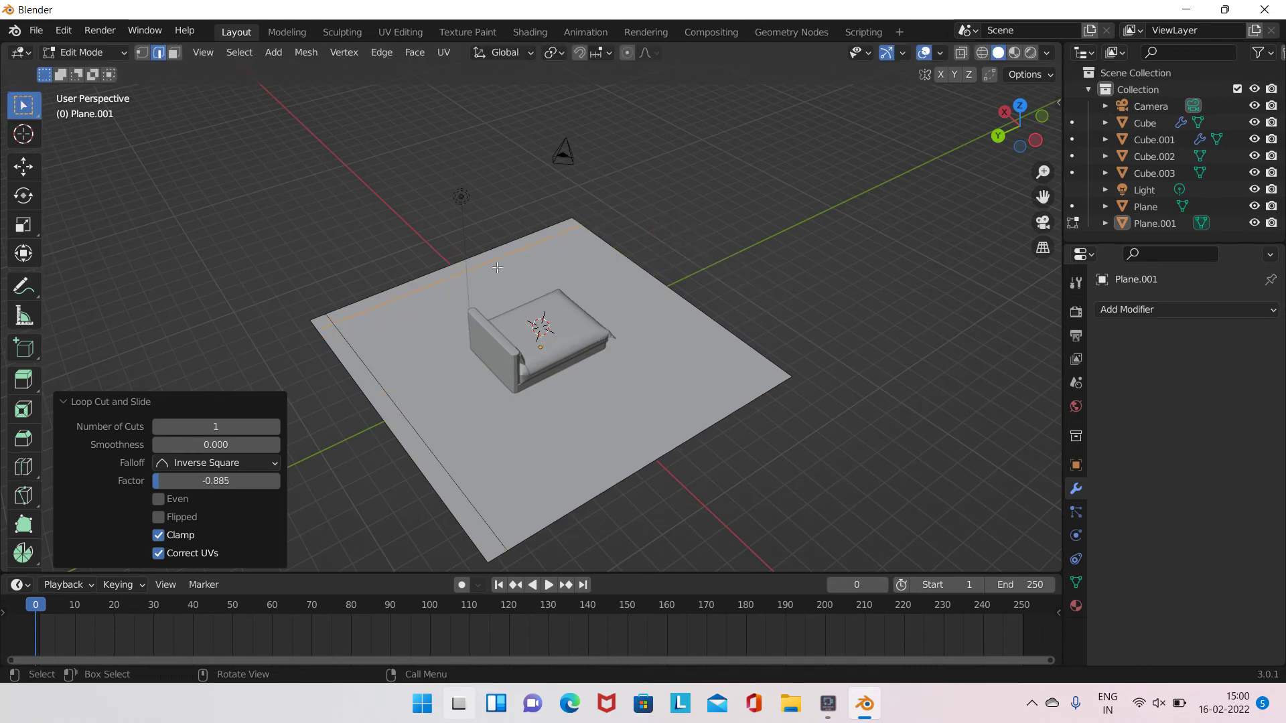
mouse_move(509, 301)
middle_down()
mouse_move(624, 244)
mouse_move(664, 314)
middle_up()
Extrude the two edge face strips upward into walls about 7.7 m tall
key(3)
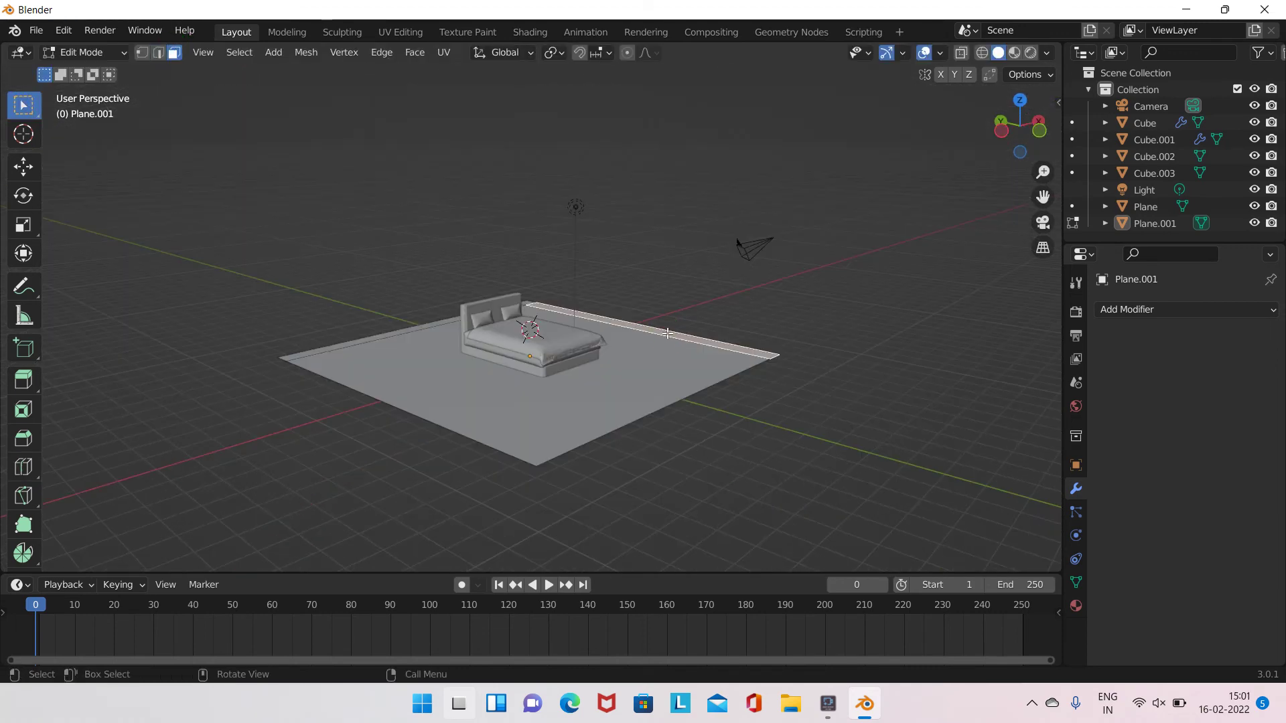
key(e)
click(367, 339)
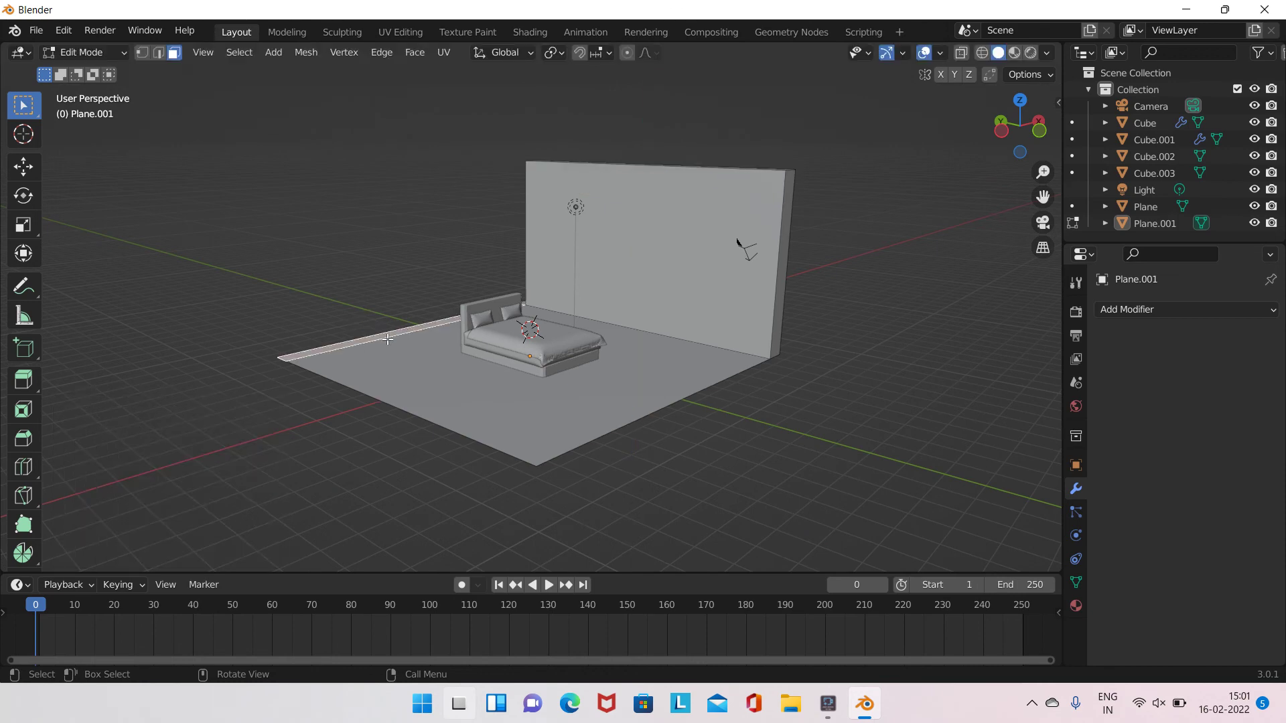
key(e)
click(367, 221)
Extrude the corner face between the walls to close the room, then exit Edit Mode
middle_drag(367, 221, 438, 516)
click(438, 515)
key(e)
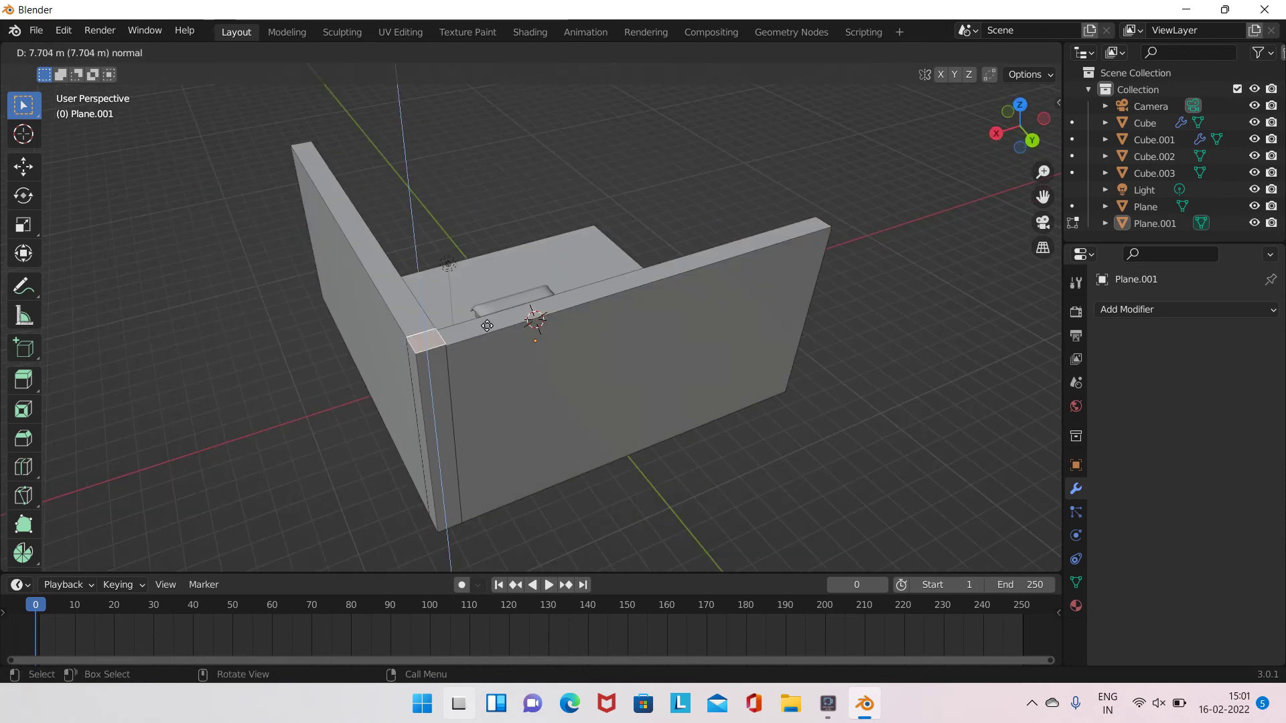
click(487, 327)
middle_drag(486, 326, 466, 275)
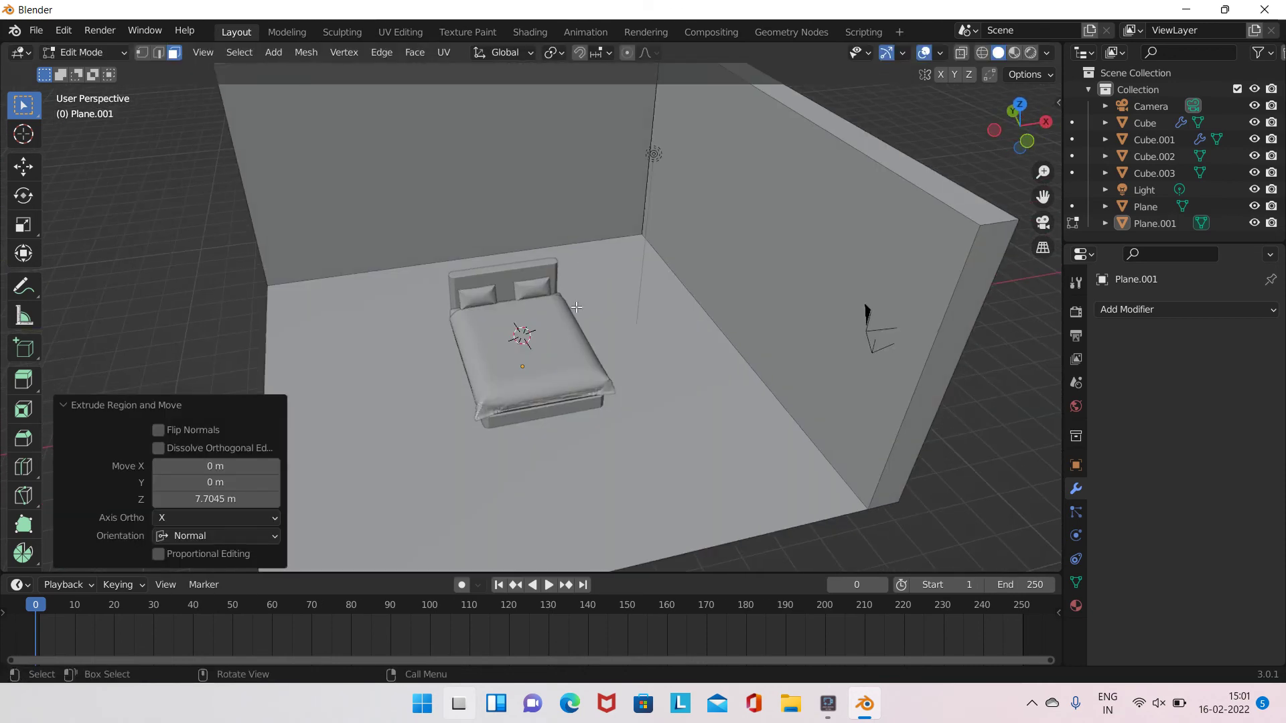
scroll(467, 274, down, 5)
key(Tab)
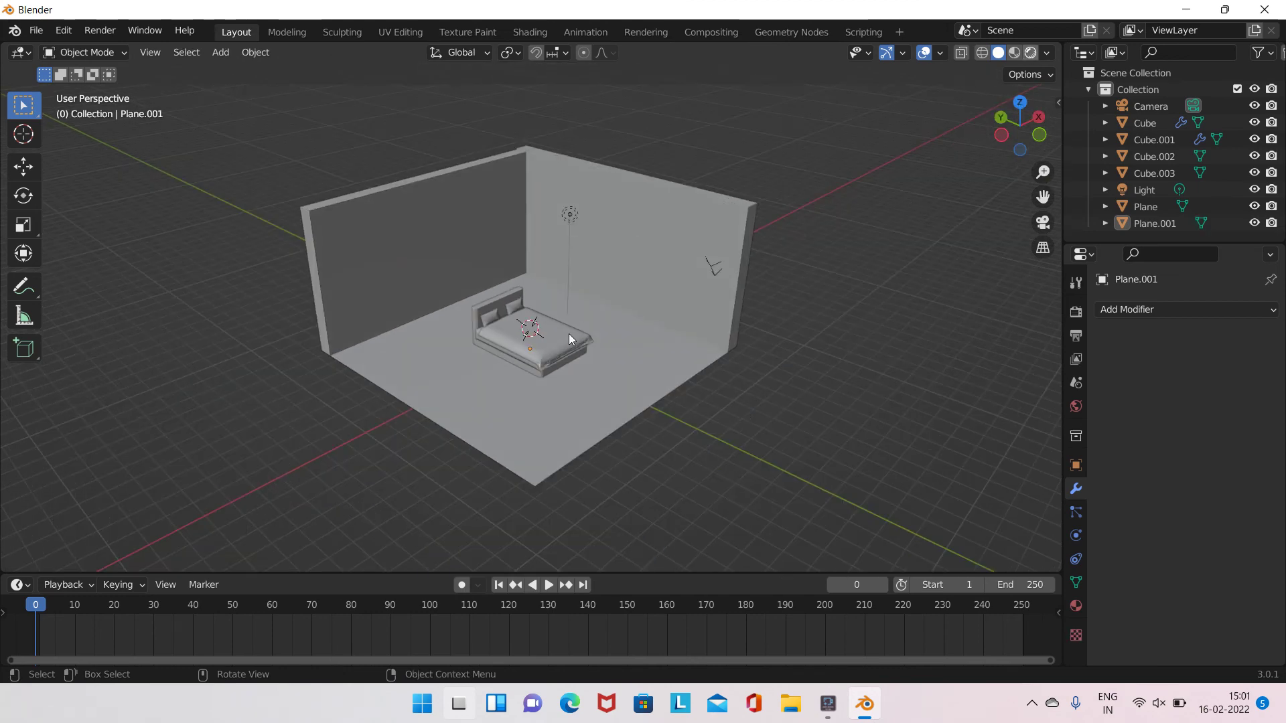
Switch to rendered shading, move the light, and delete the camera
scroll(713, 296, up, 3)
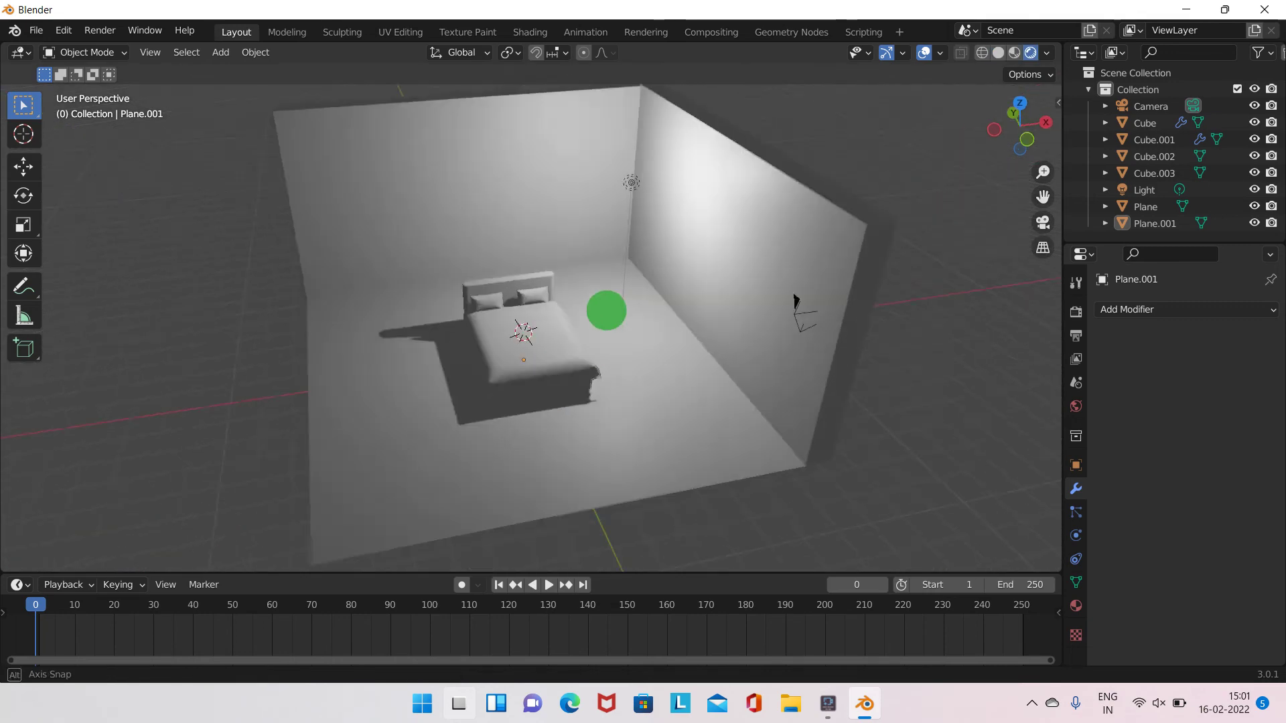
click(637, 154)
key(g)
click(936, 367)
click(873, 289)
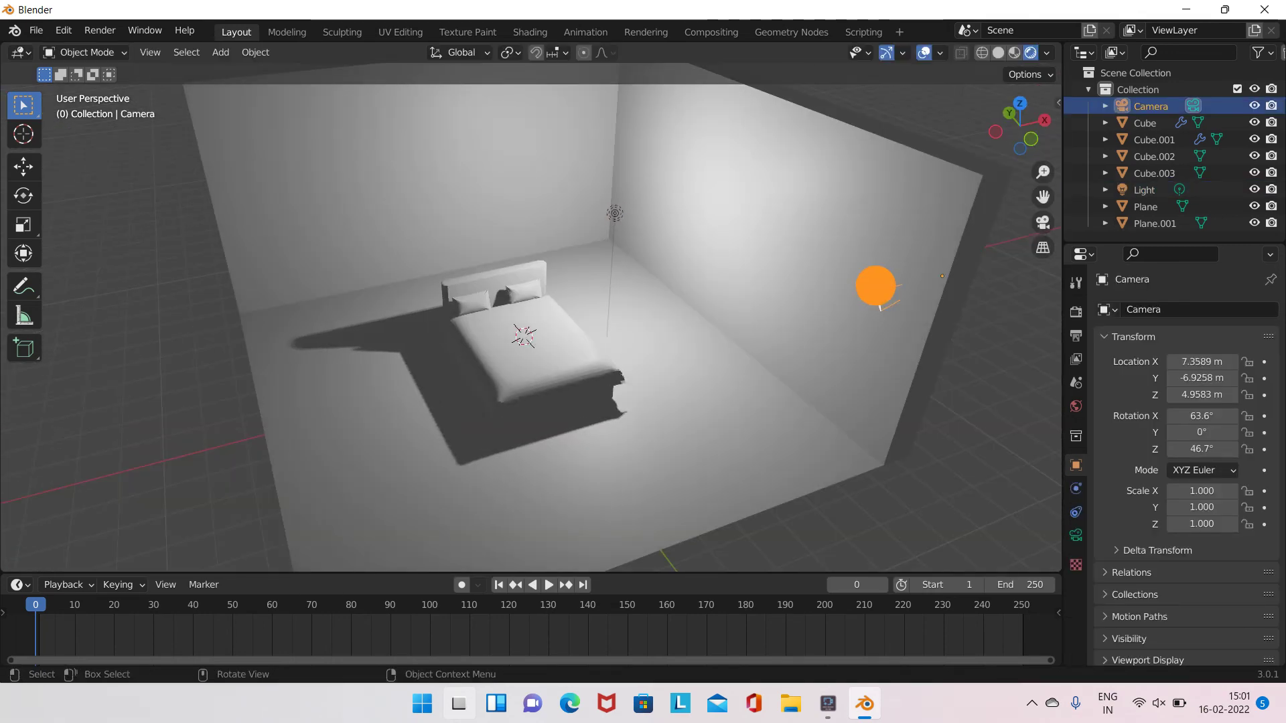
key(Delete)
middle_drag(861, 293, 953, 358)
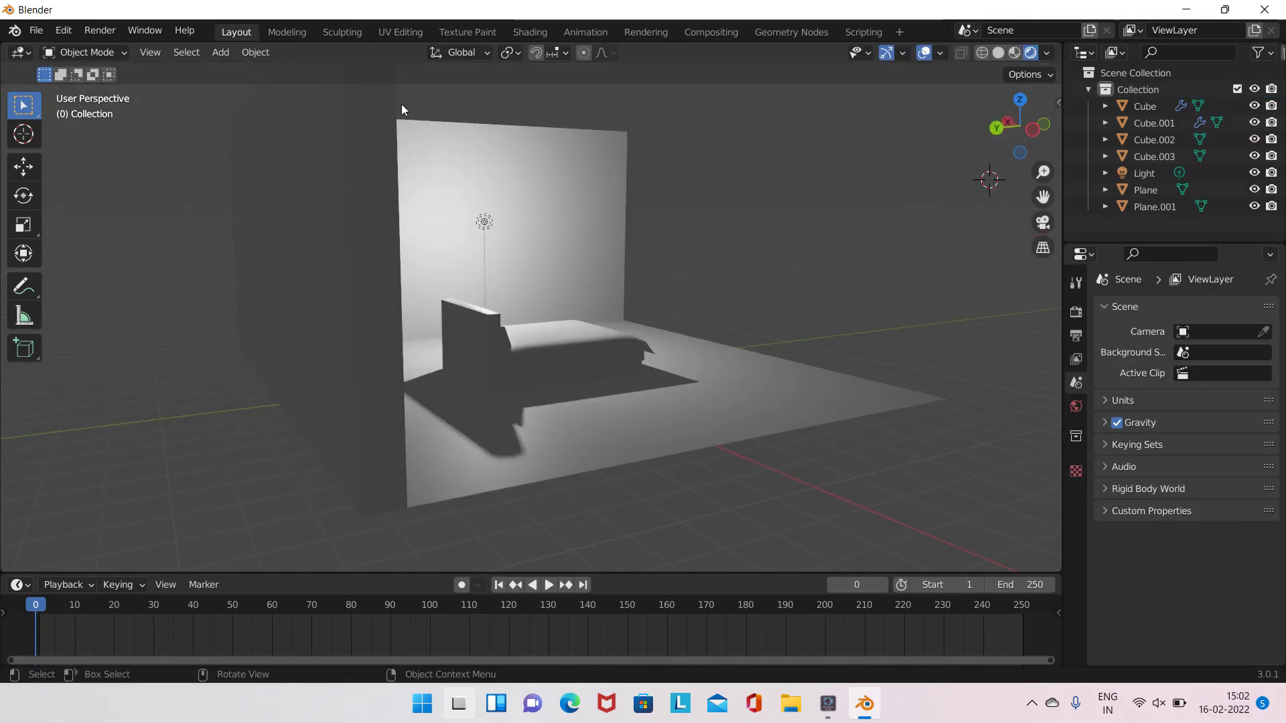
Add a text object and a camera, then delete both of them
click(220, 52)
click(241, 136)
click(221, 53)
click(241, 315)
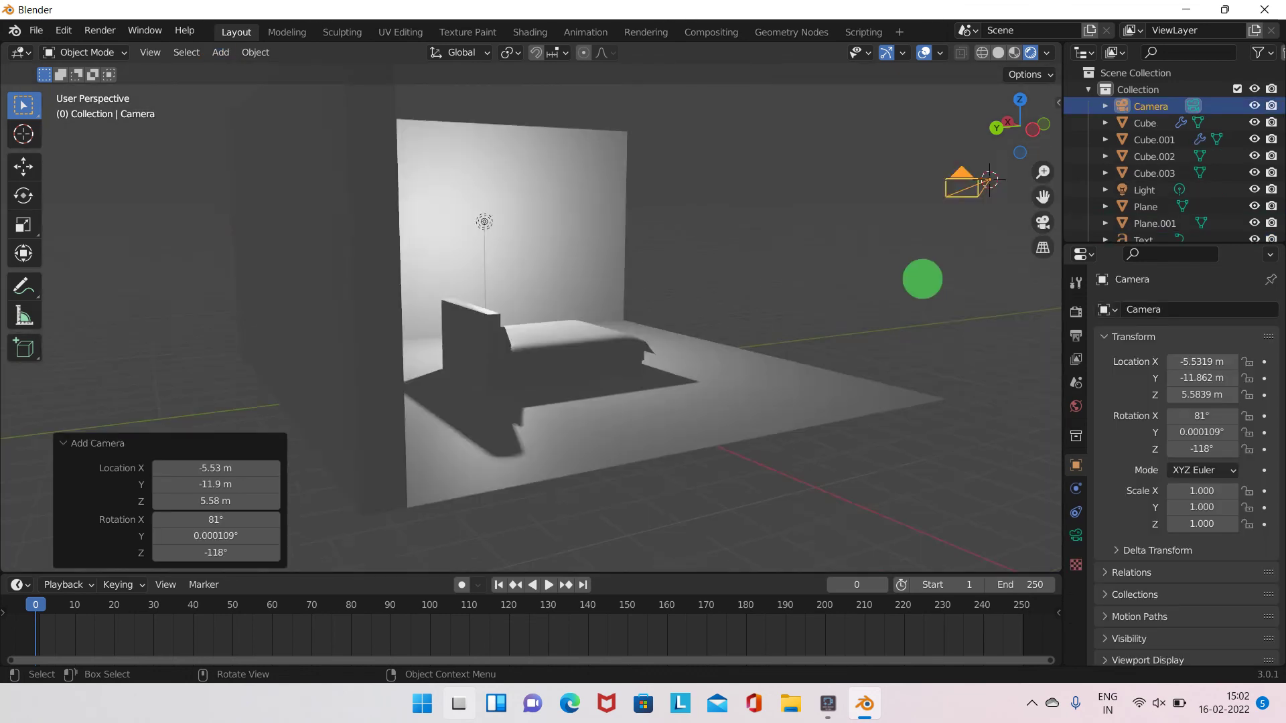
scroll(921, 278, down, 5)
middle_drag(630, 416, 425, 307)
click(424, 307)
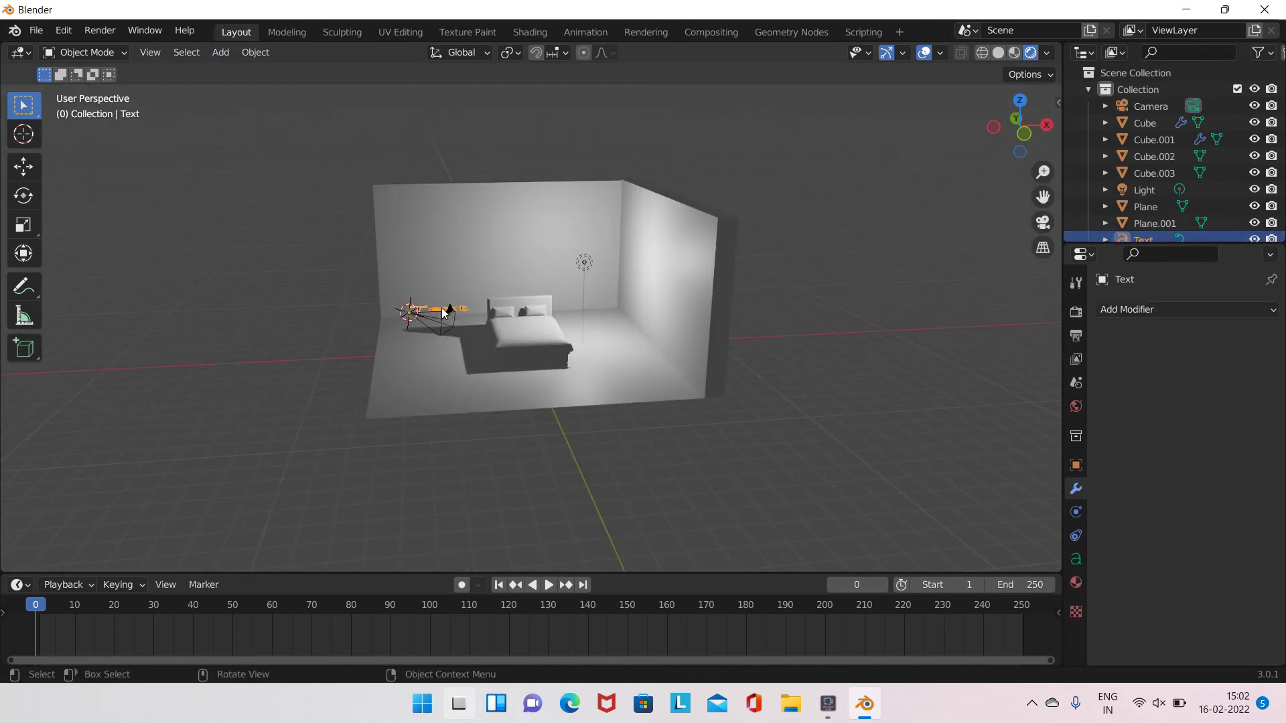
right_click(442, 311)
click(436, 344)
click(442, 318)
right_click(442, 320)
click(444, 324)
mouse_move(488, 339)
middle_down()
mouse_move(797, 336)
mouse_move(509, 235)
middle_up()
Add a new camera, rotate it 1.44° around Z, then delete it
click(220, 53)
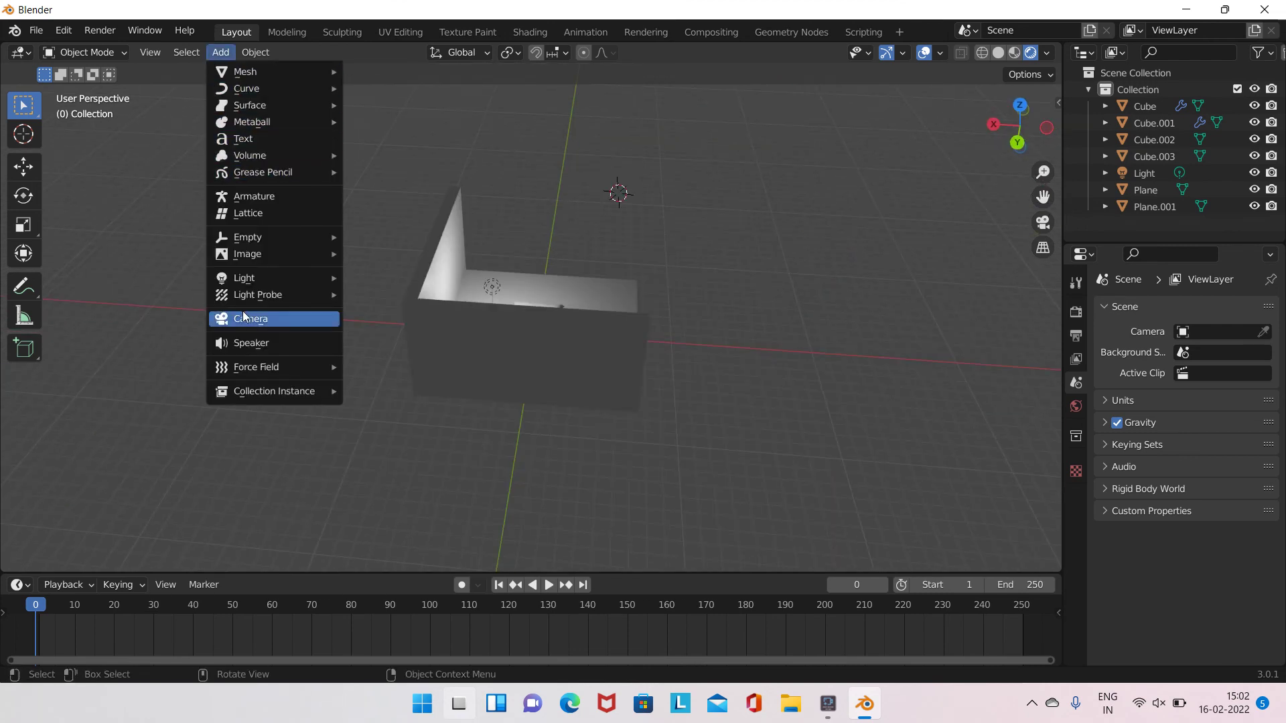
click(294, 314)
mouse_move(293, 314)
middle_down()
mouse_move(530, 303)
mouse_move(489, 488)
middle_up()
mouse_move(201, 501)
mouse_down()
mouse_move(215, 521)
mouse_move(585, 576)
mouse_up()
drag(205, 557, 1205, 634)
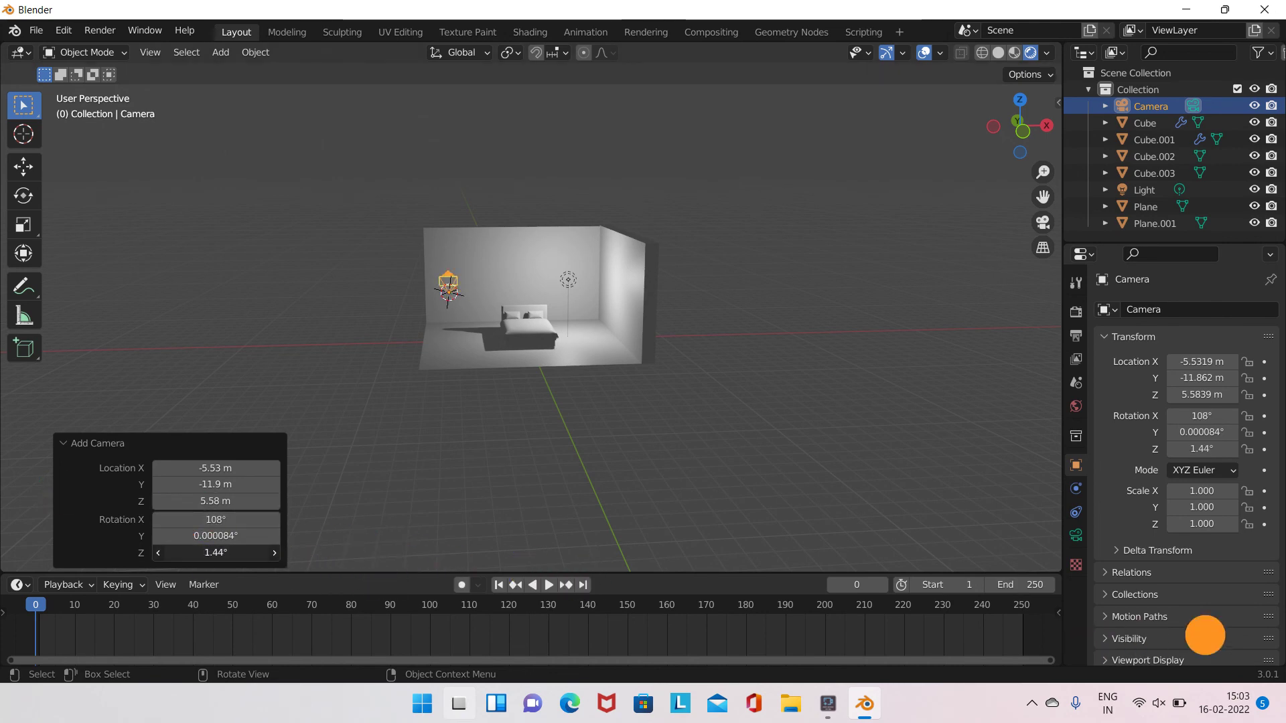
right_click(565, 359)
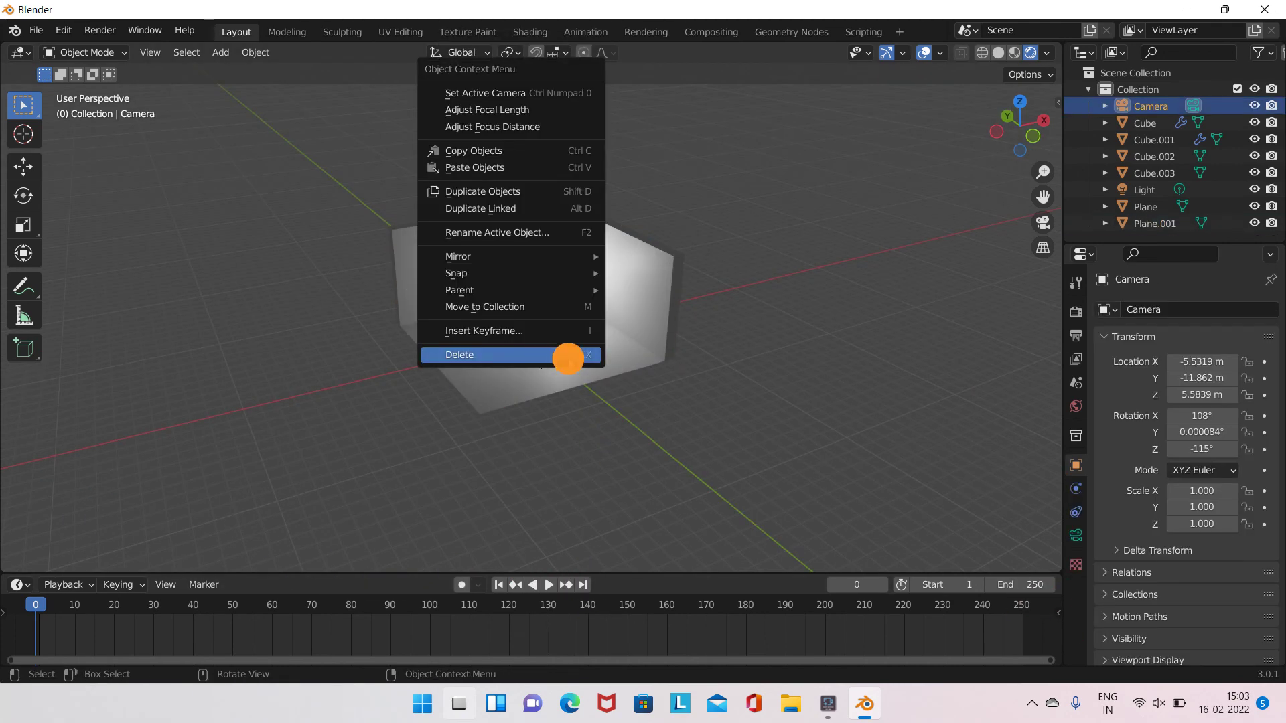
click(565, 359)
Add a Bevel modifier to the room mesh Plane.001 with amount 6
click(743, 356)
click(1138, 309)
click(772, 375)
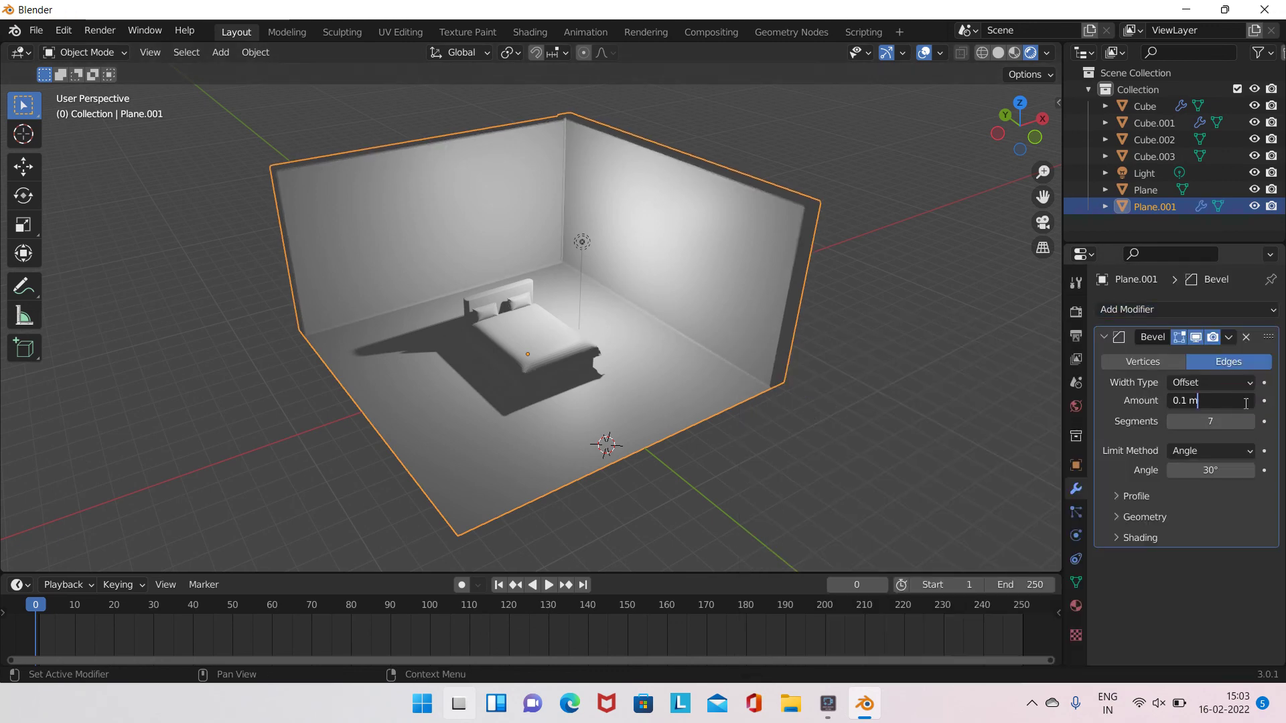
text(6)
click(1234, 554)
mouse_move(689, 249)
middle_down()
mouse_move(781, 427)
mouse_move(746, 424)
middle_up()
Select the bed sheet and show its material settings
click(524, 343)
scroll(524, 343, up, 5)
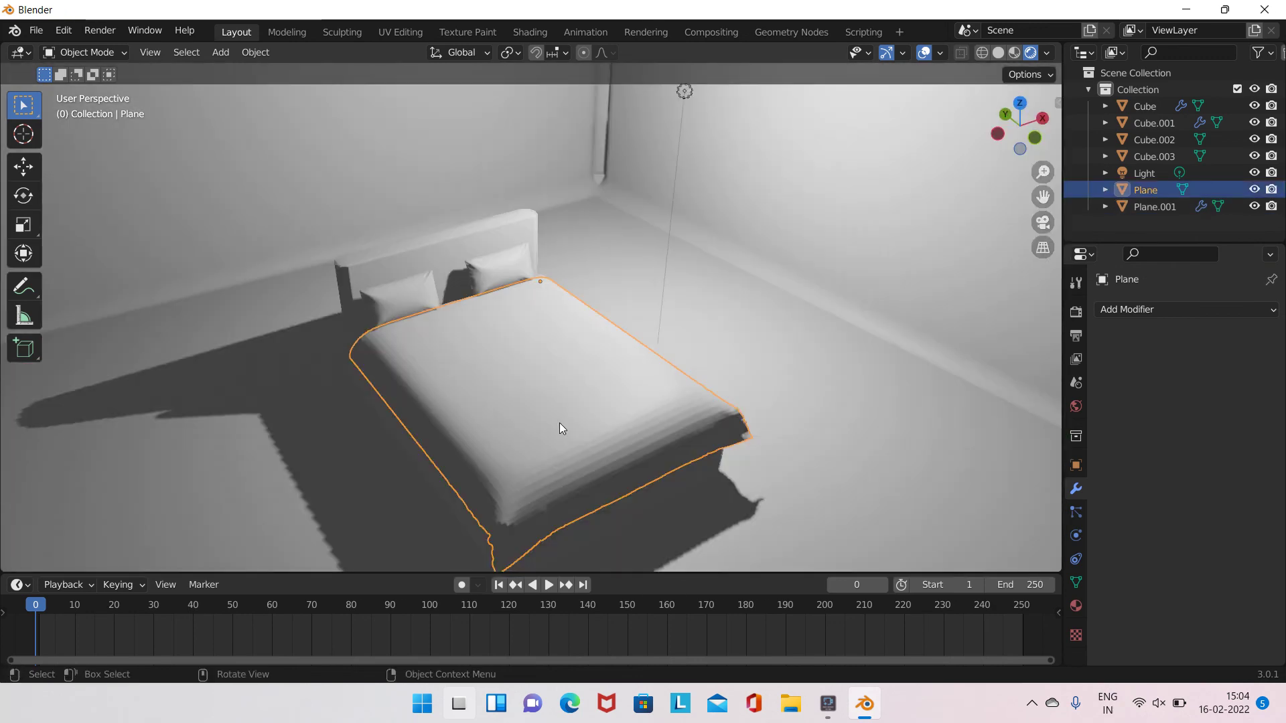
scroll(749, 340, down, 1)
scroll(749, 334, down, 1)
click(1075, 605)
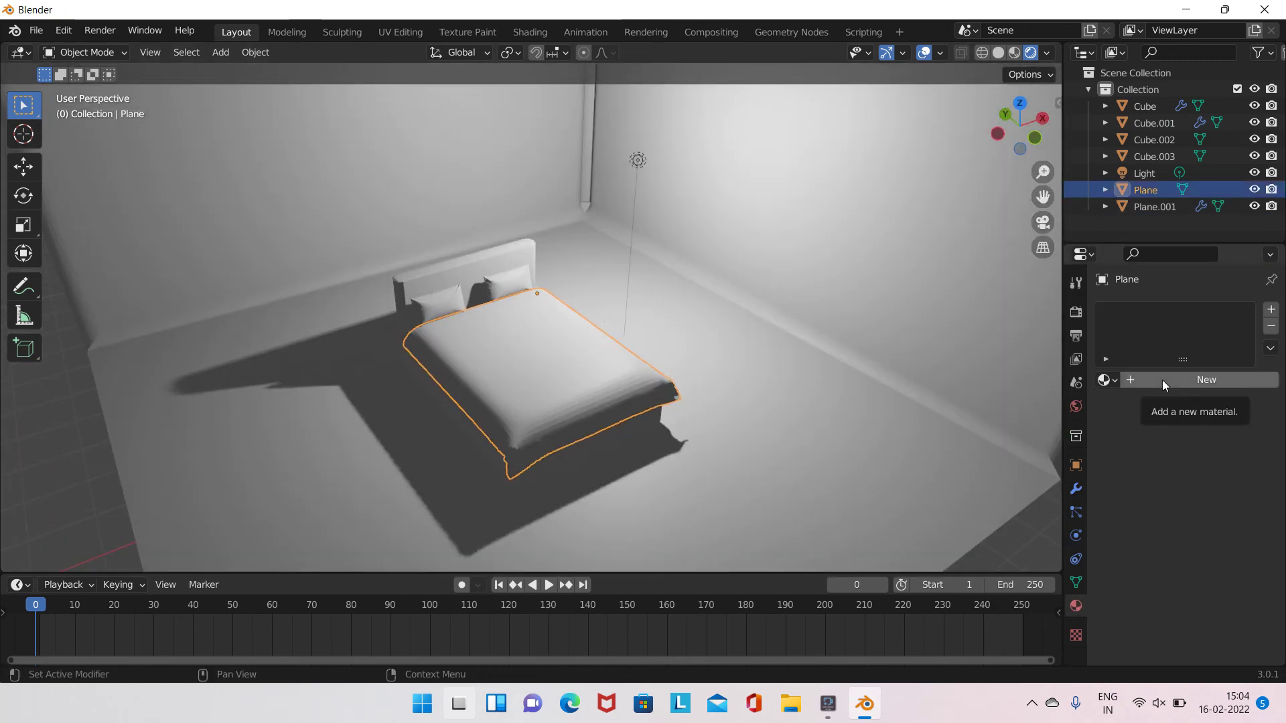
Give the bed sheet a new pink material
click(1159, 380)
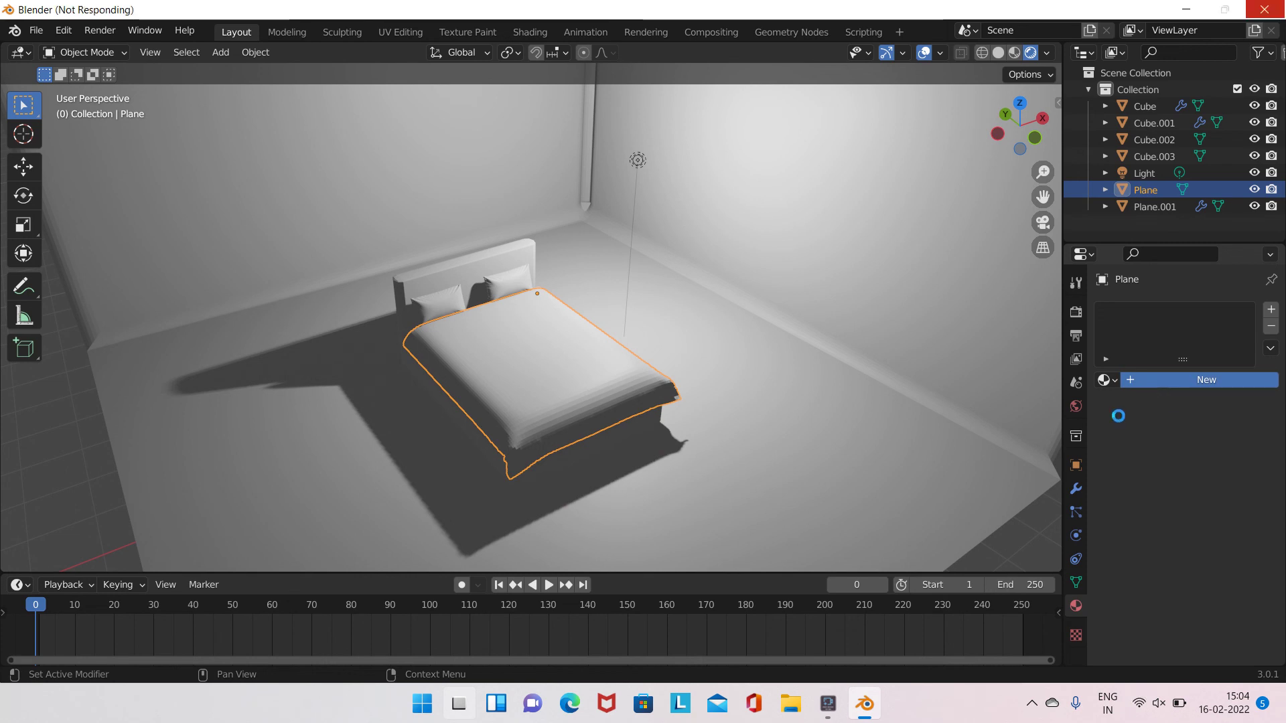
click(1199, 554)
click(1185, 398)
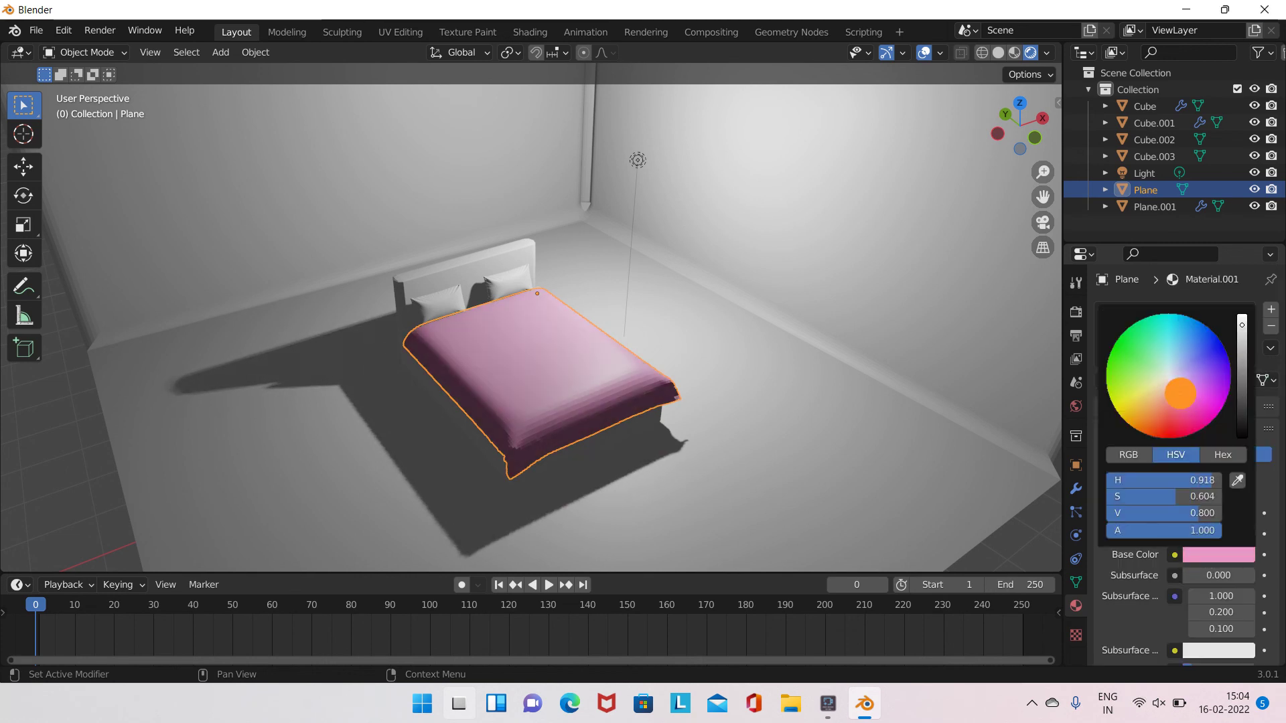
Darken the bed frame's base colour to near-black
click(509, 283)
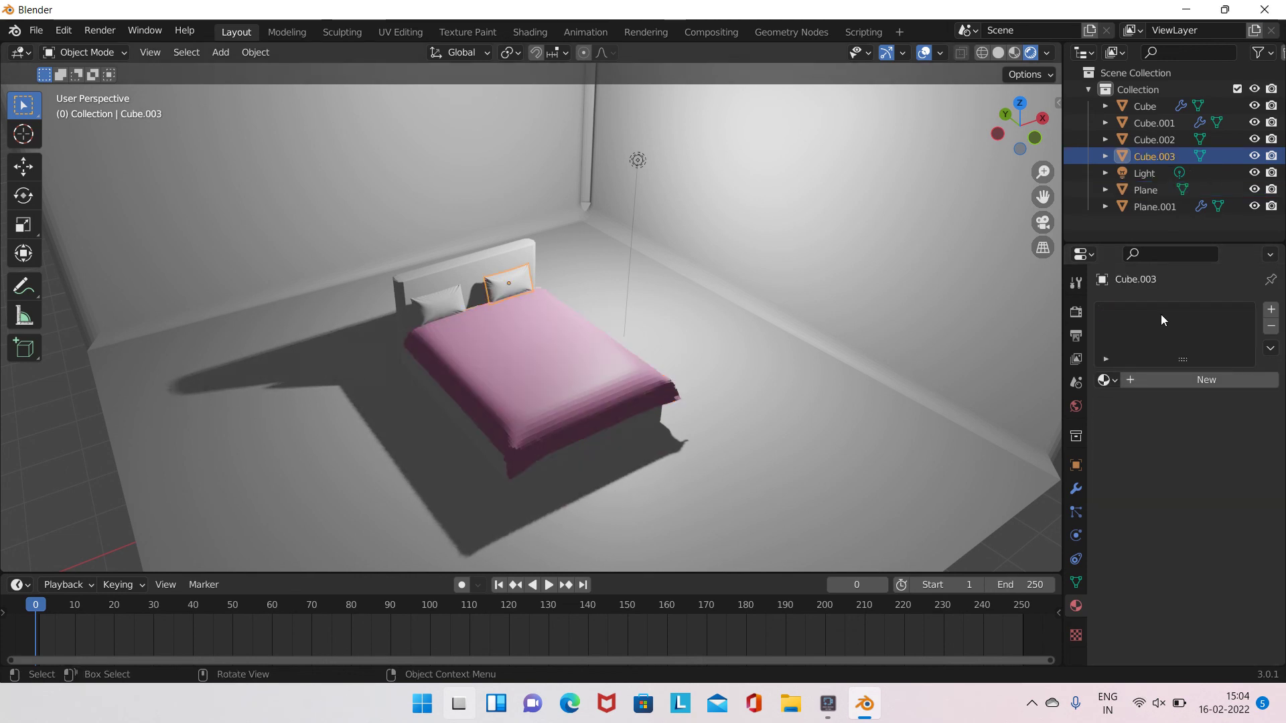
click(444, 292)
click(1205, 554)
drag(1242, 380, 1243, 428)
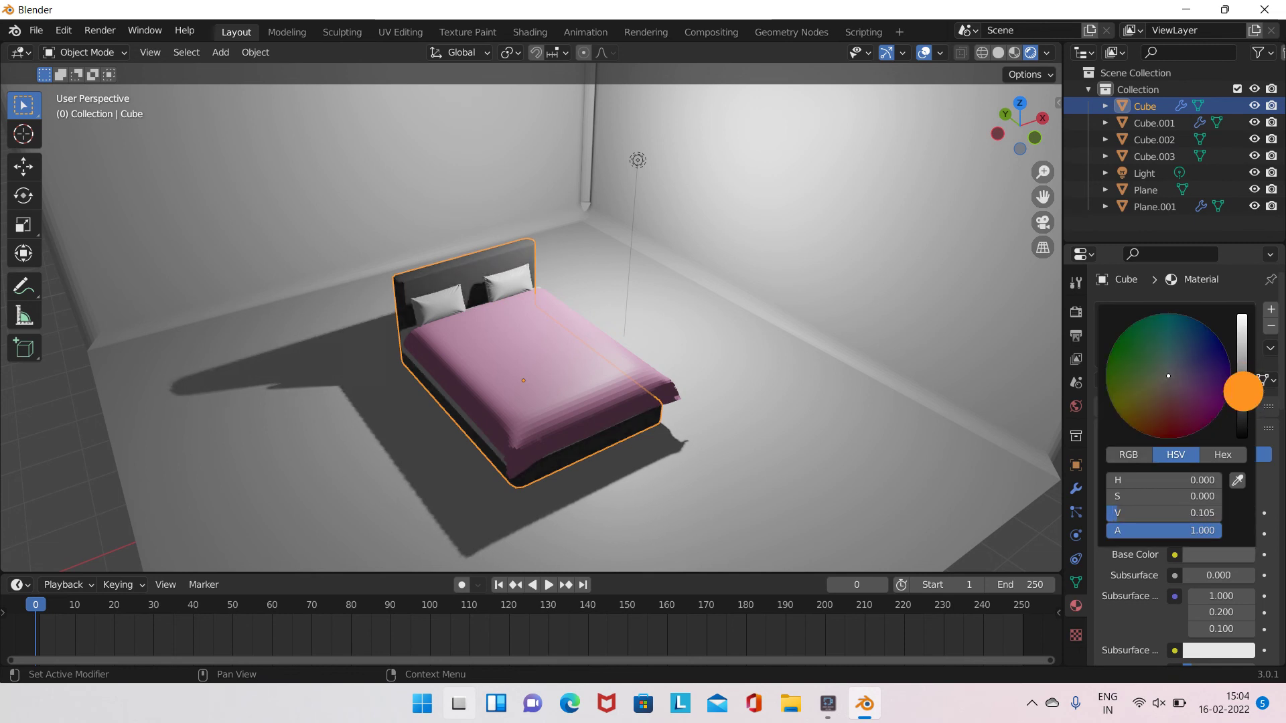
scroll(670, 355, down, 5)
Give the room's walls a new orange material with an adjusted hue
click(673, 283)
click(1205, 379)
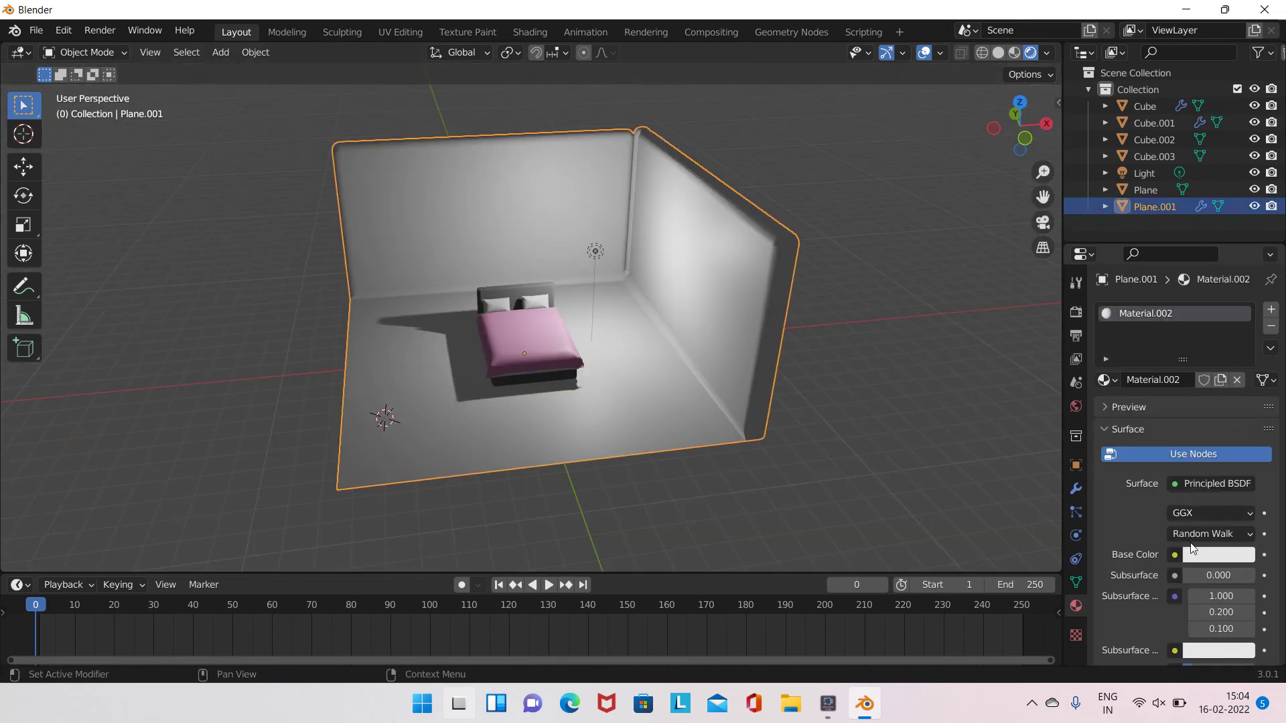
scroll(1178, 469, down, 3)
click(1218, 554)
click(1148, 406)
drag(1144, 404, 1151, 395)
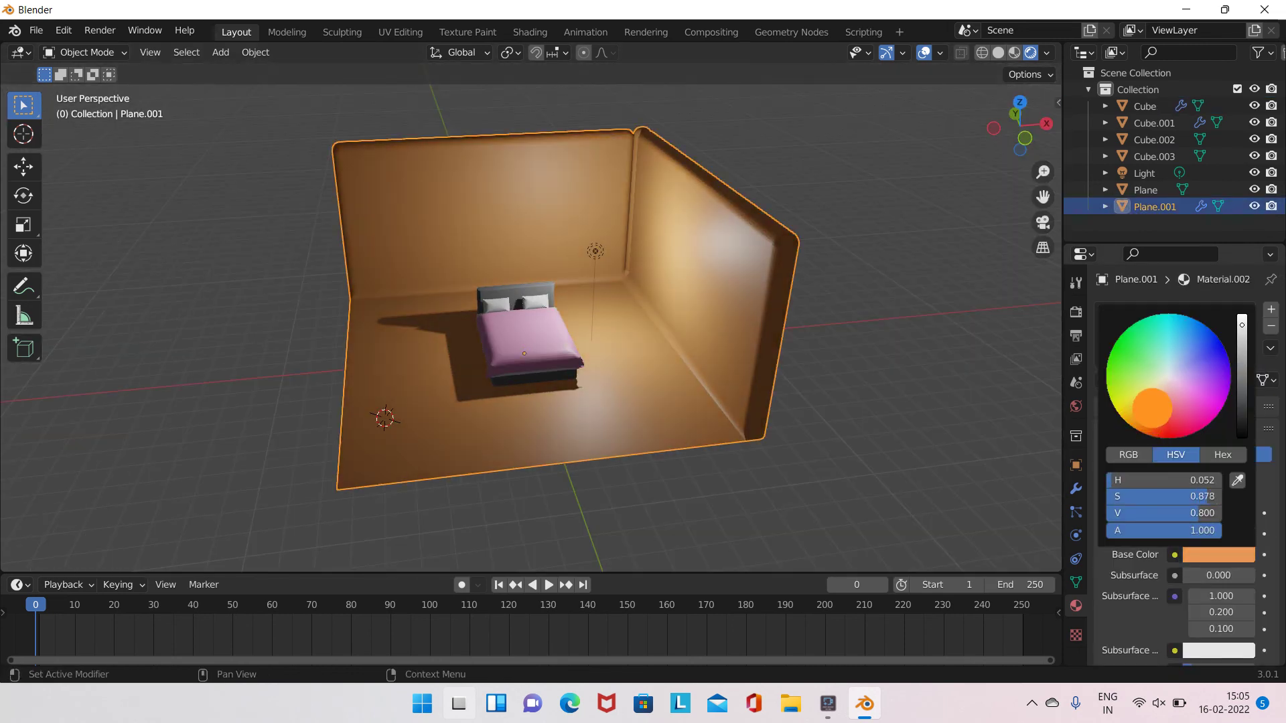
mouse_move(870, 321)
middle_down()
mouse_move(769, 332)
mouse_move(703, 263)
middle_up()
scroll(703, 263, up, 4)
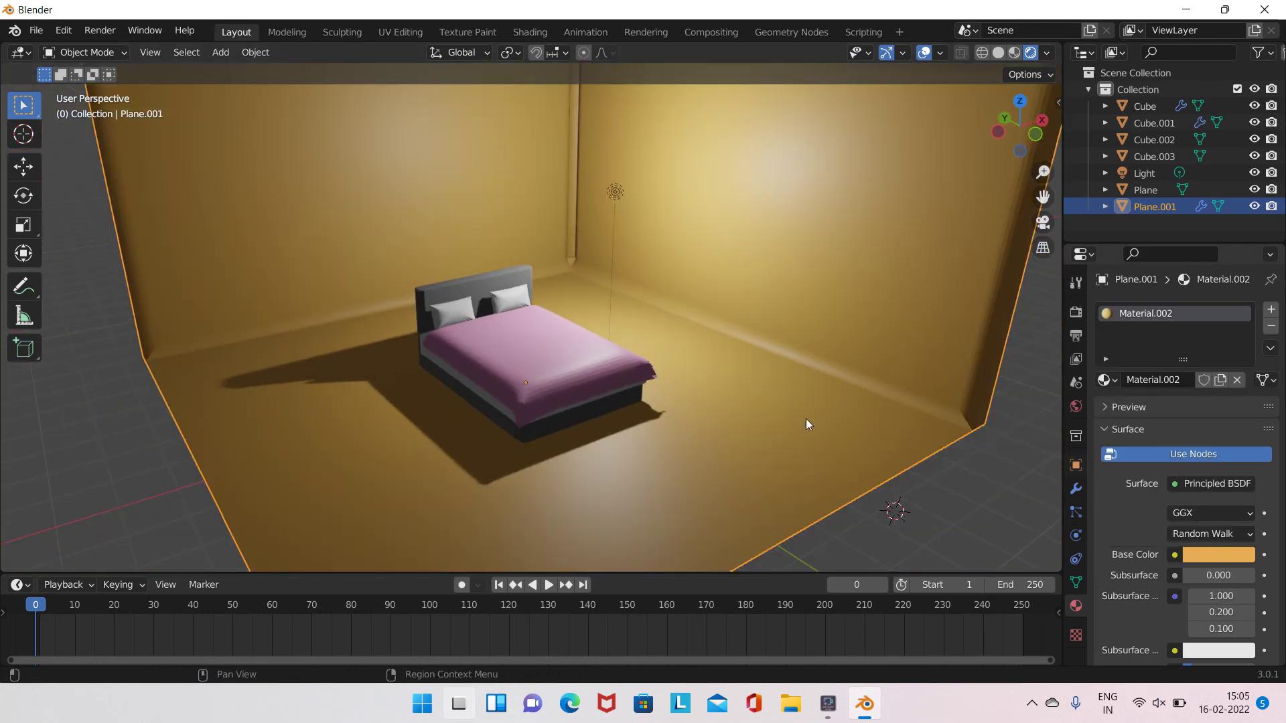
Show the render settings and the list of render engines
click(1076, 465)
scroll(832, 364, up, 2)
click(1075, 312)
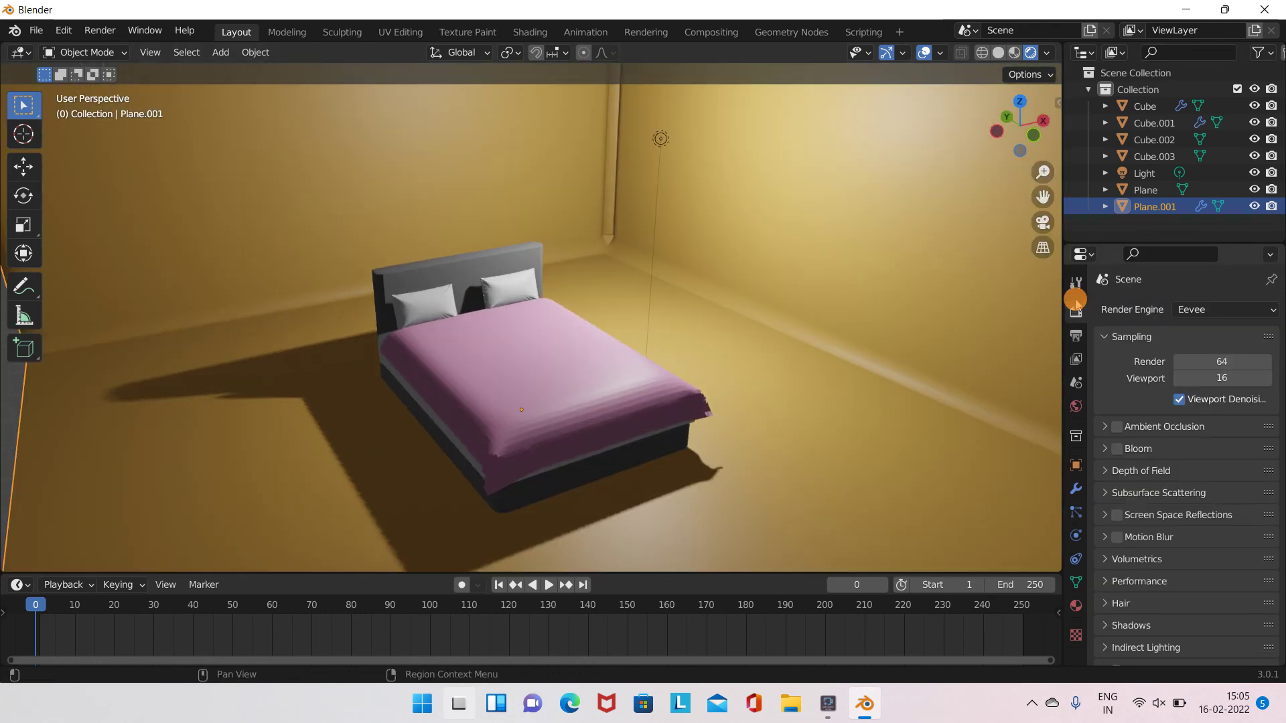